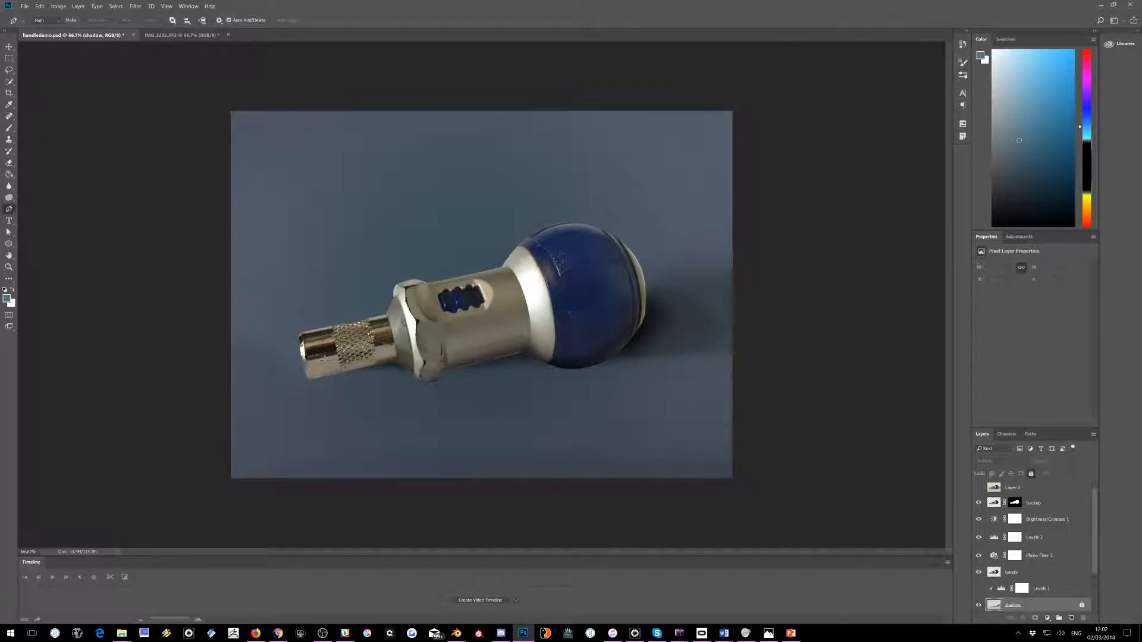
- Switch to the IMG_3233.JPG document and crop the photo closer around the handle, removing the dark areas at the edges
{"action": "left_click", "coordinate": [177, 37]}
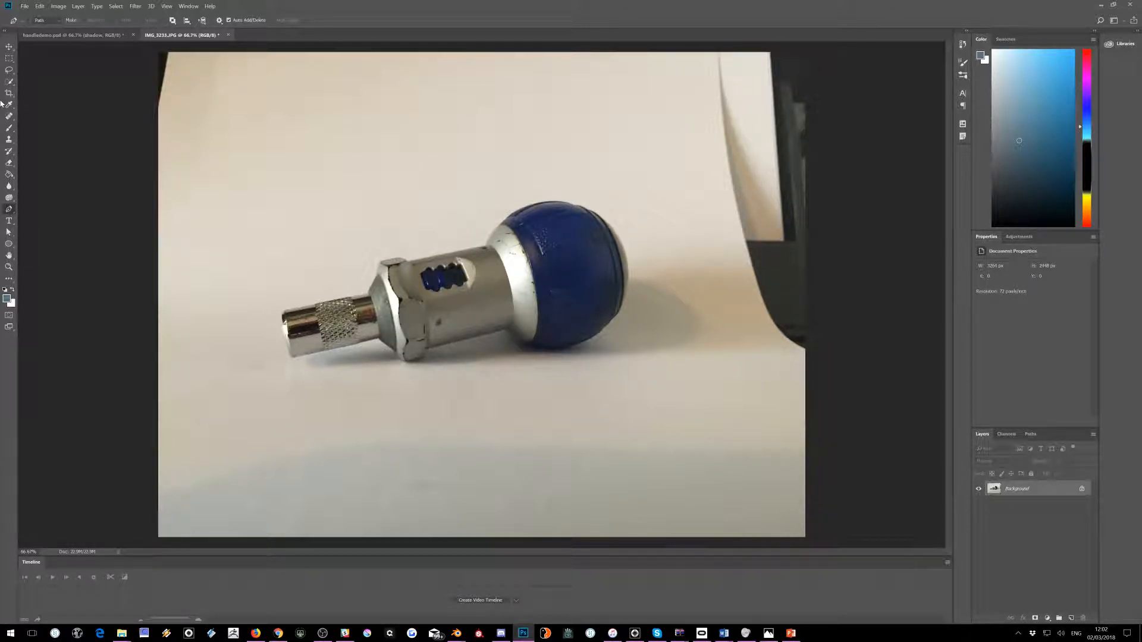
{"action": "left_click", "coordinate": [8, 93]}
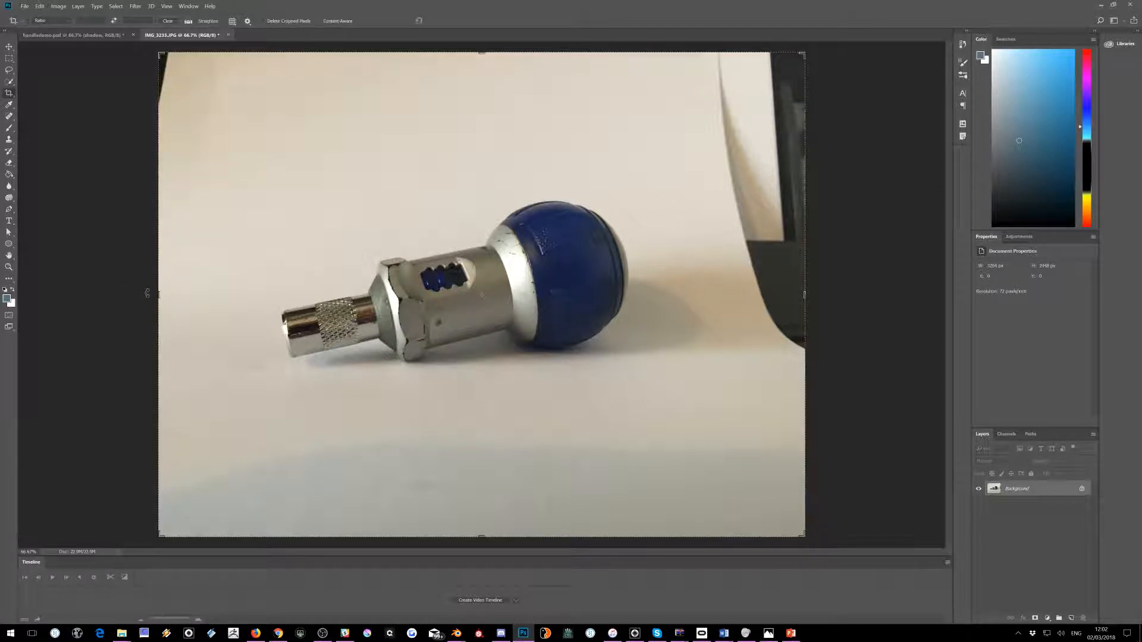
{"action": "left_click_drag", "start_coordinate": [147, 293], "coordinate": [205, 279]}
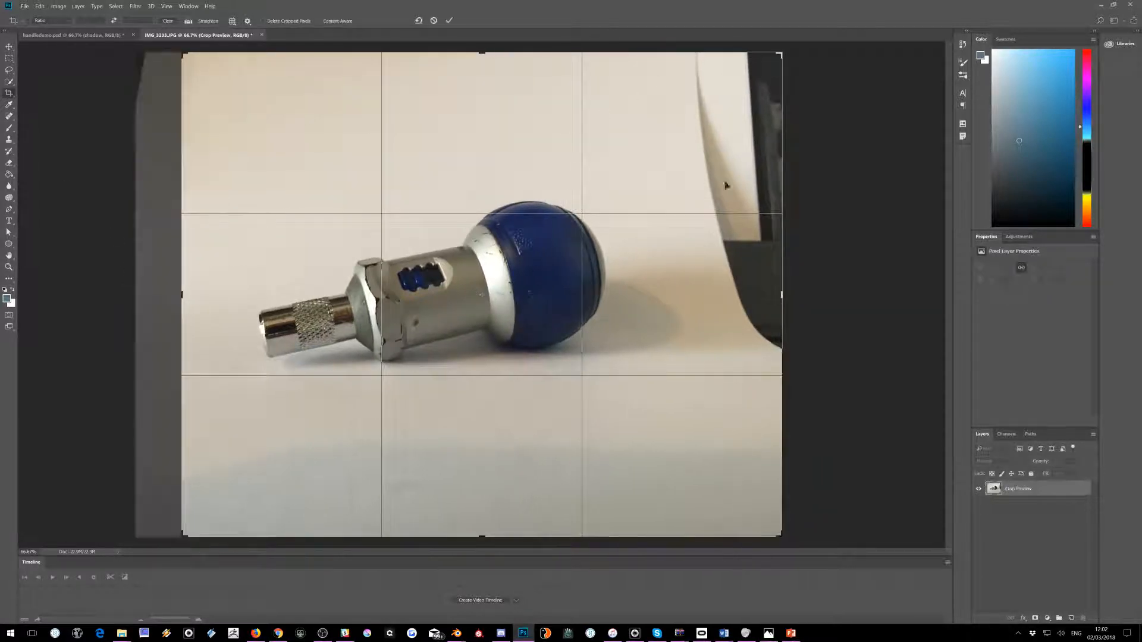
{"action": "left_click_drag", "start_coordinate": [781, 295], "coordinate": [738, 294]}
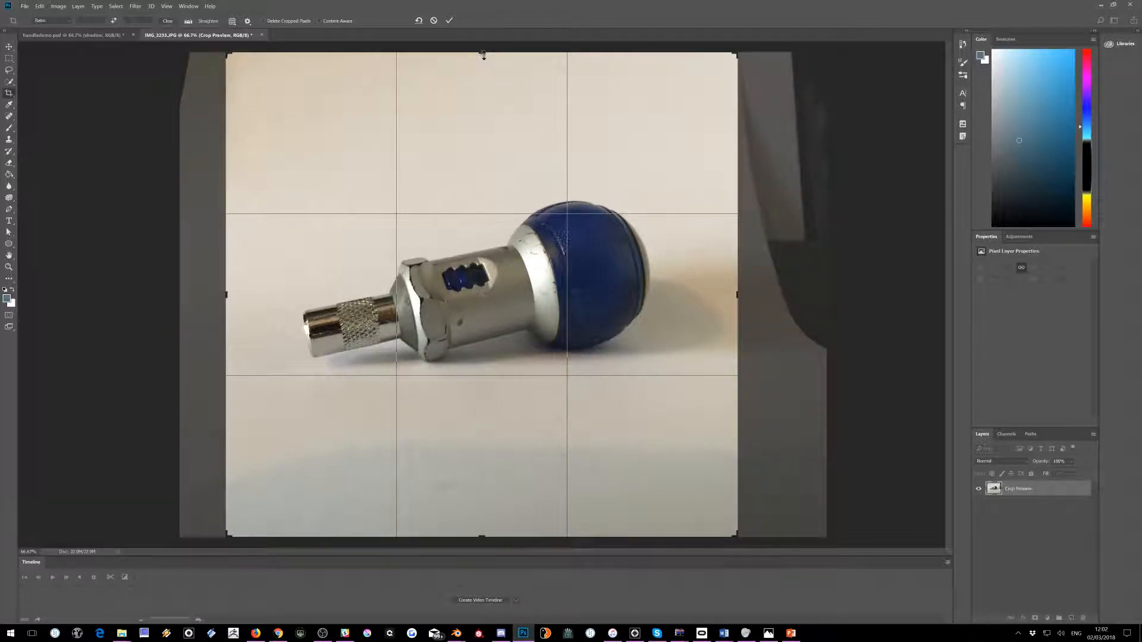
{"action": "left_click_drag", "start_coordinate": [483, 54], "coordinate": [476, 78]}
{"action": "left_click_drag", "start_coordinate": [474, 510], "coordinate": [483, 490]}
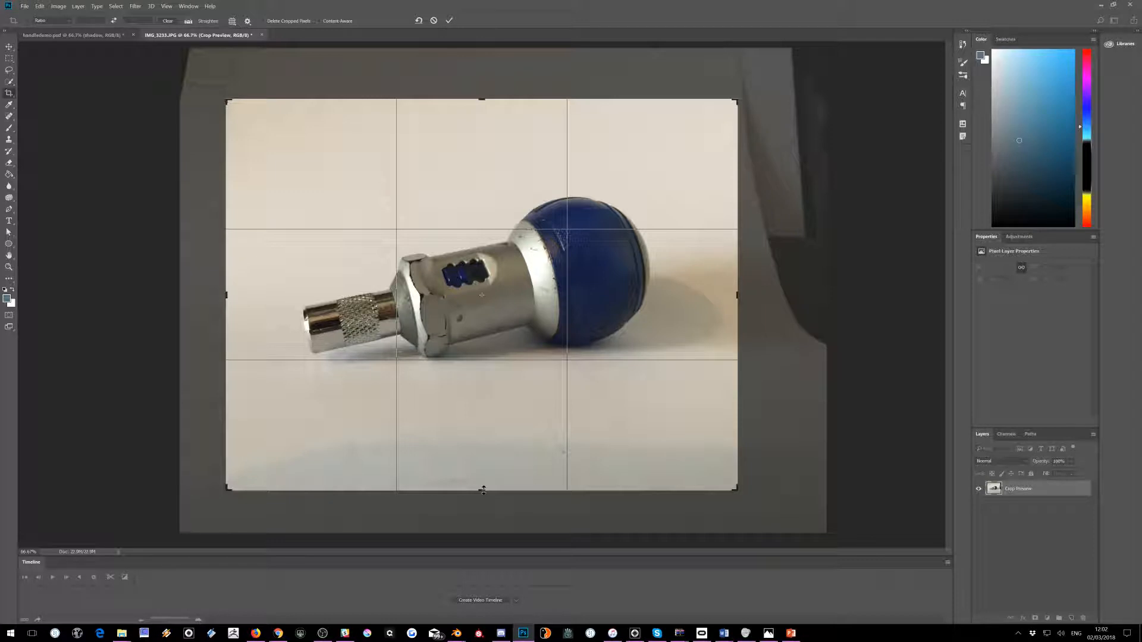
{"action": "key", "text": "Return"}
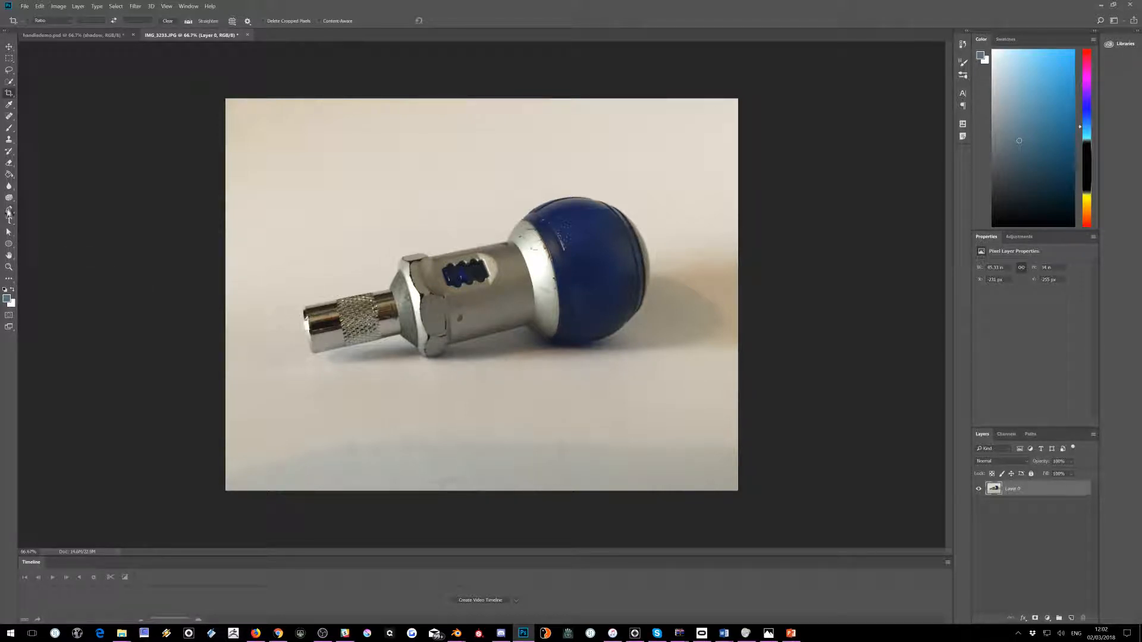
- Start a Pen tool path at the metal tip and trace the handle's upper edge, over the hex collar, to the ball's neck
{"action": "left_click", "coordinate": [9, 210]}
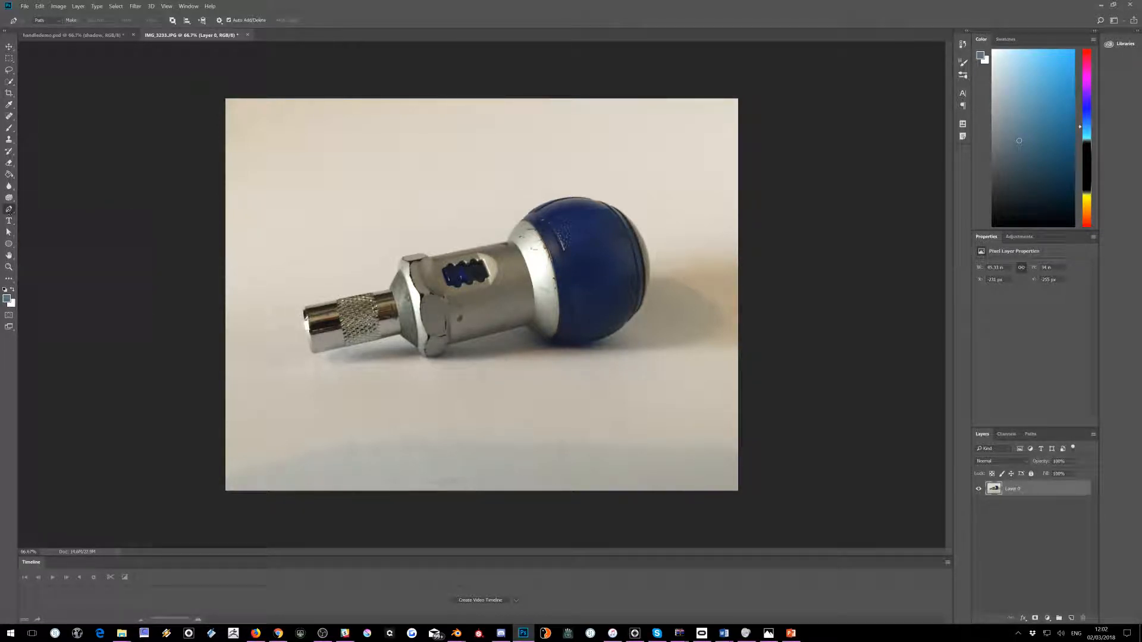
{"action": "left_click", "coordinate": [306, 306]}
{"action": "left_click", "coordinate": [389, 288]}
{"action": "left_click", "coordinate": [397, 271]}
{"action": "left_click_drag", "start_coordinate": [402, 257], "coordinate": [409, 257]}
{"action": "left_click", "coordinate": [416, 254]}
{"action": "left_click_drag", "start_coordinate": [429, 255], "coordinate": [436, 257]}
{"action": "left_click", "coordinate": [505, 241]}
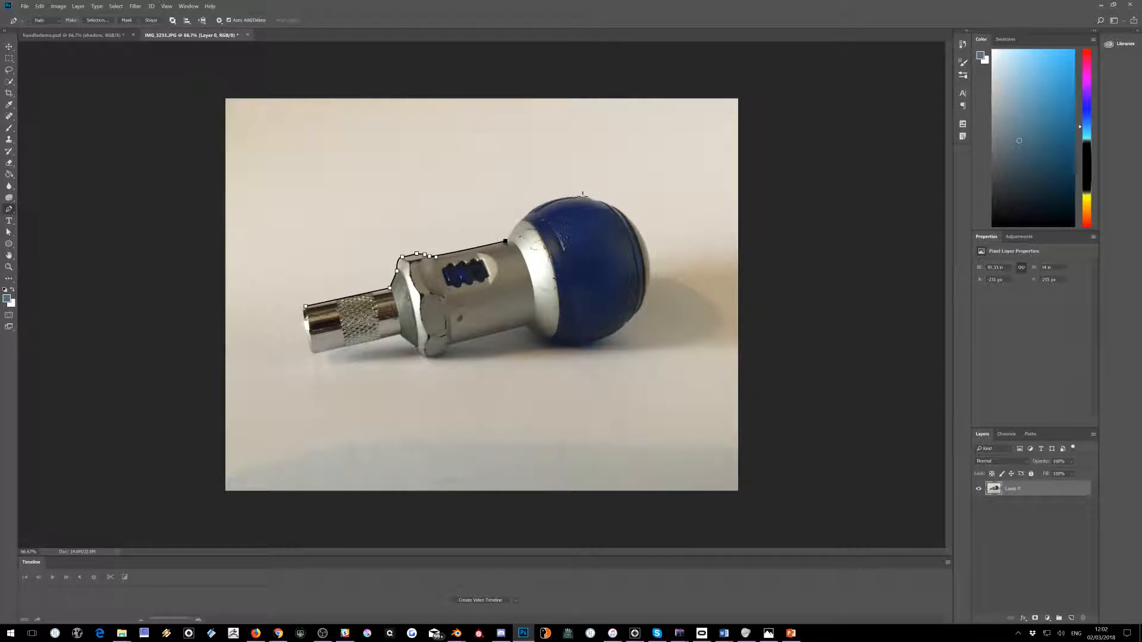
- Continue the path around the blue ball and back along the handle's lower edge, closing it at the metal tip
{"action": "left_click_drag", "start_coordinate": [585, 196], "coordinate": [644, 244]}
{"action": "left_click_drag", "start_coordinate": [636, 313], "coordinate": [523, 330]}
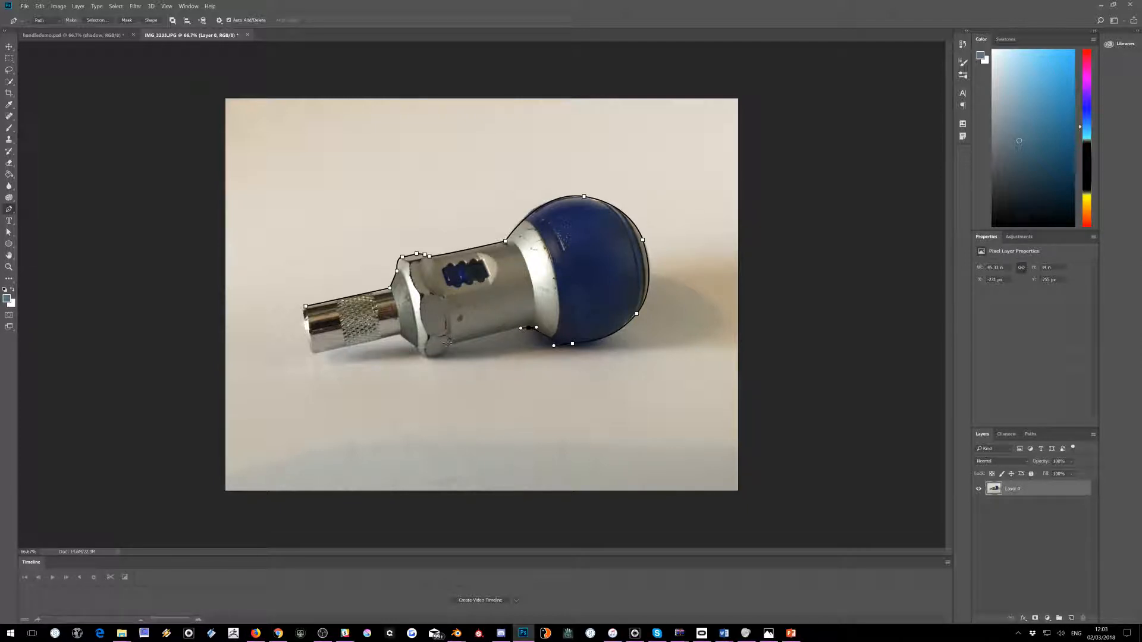
{"action": "left_click", "coordinate": [450, 344]}
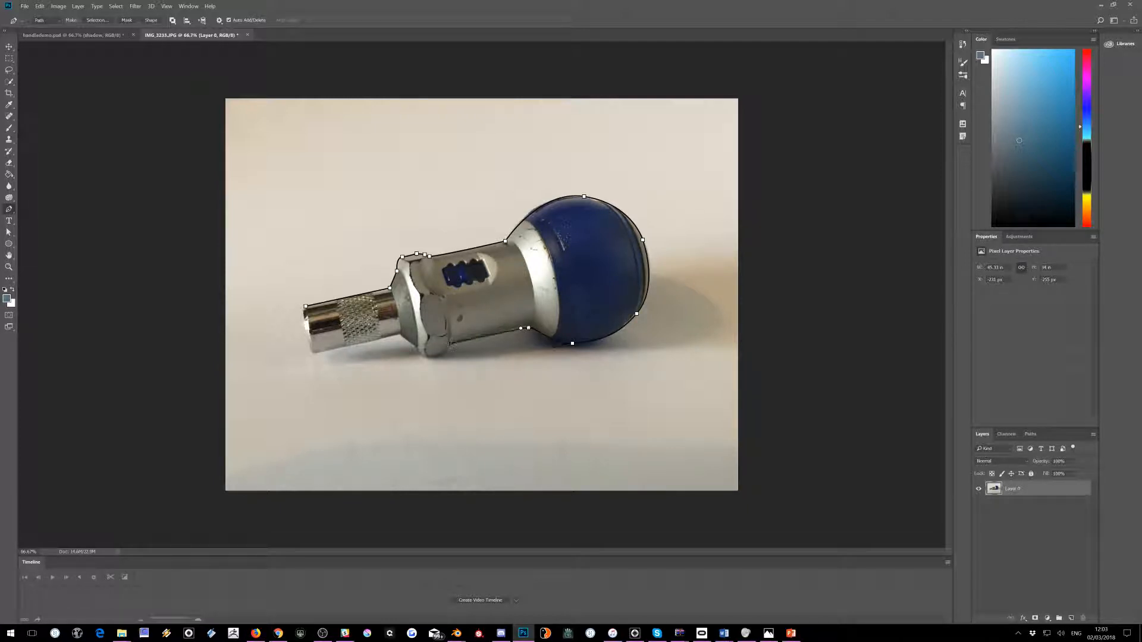
{"action": "left_click", "coordinate": [444, 354]}
{"action": "left_click", "coordinate": [420, 354]}
{"action": "left_click", "coordinate": [414, 347]}
{"action": "left_click", "coordinate": [399, 334]}
{"action": "left_click", "coordinate": [312, 352]}
{"action": "left_click", "coordinate": [305, 307]}
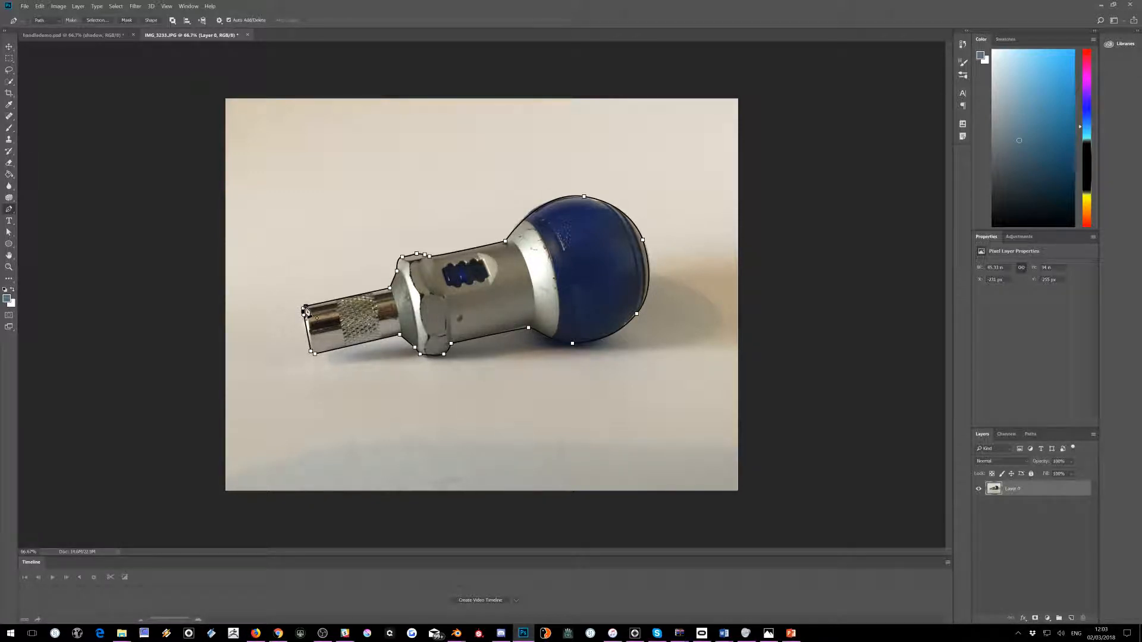
{"action": "left_click", "coordinate": [305, 309], "text": "ctrl"}
{"action": "left_click", "coordinate": [1035, 619]}
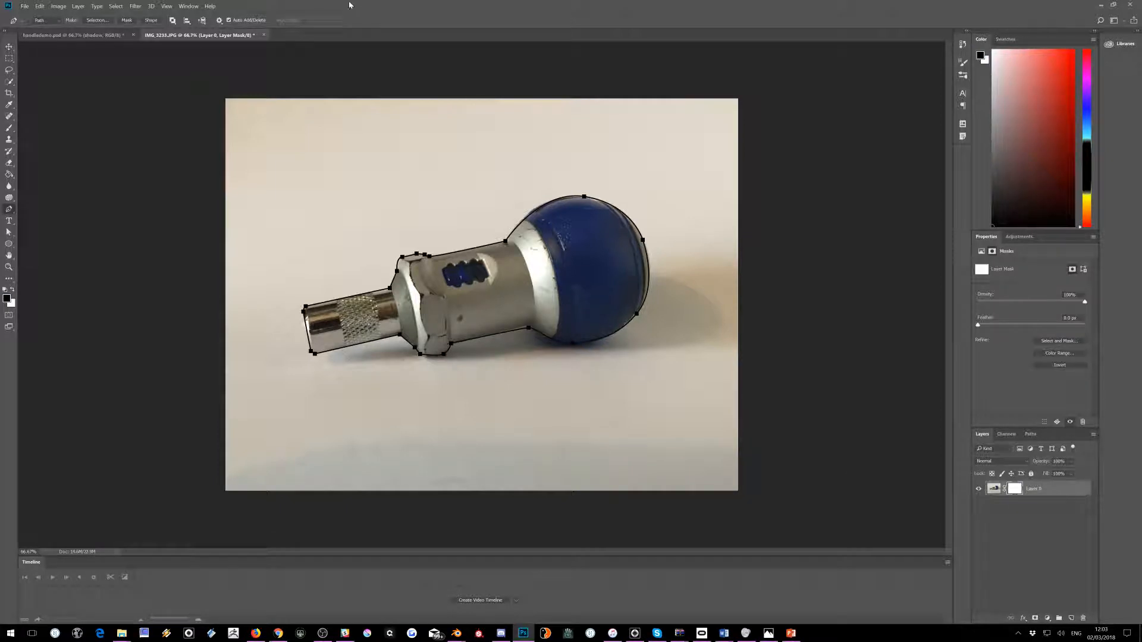
{"action": "left_click", "coordinate": [116, 5]}
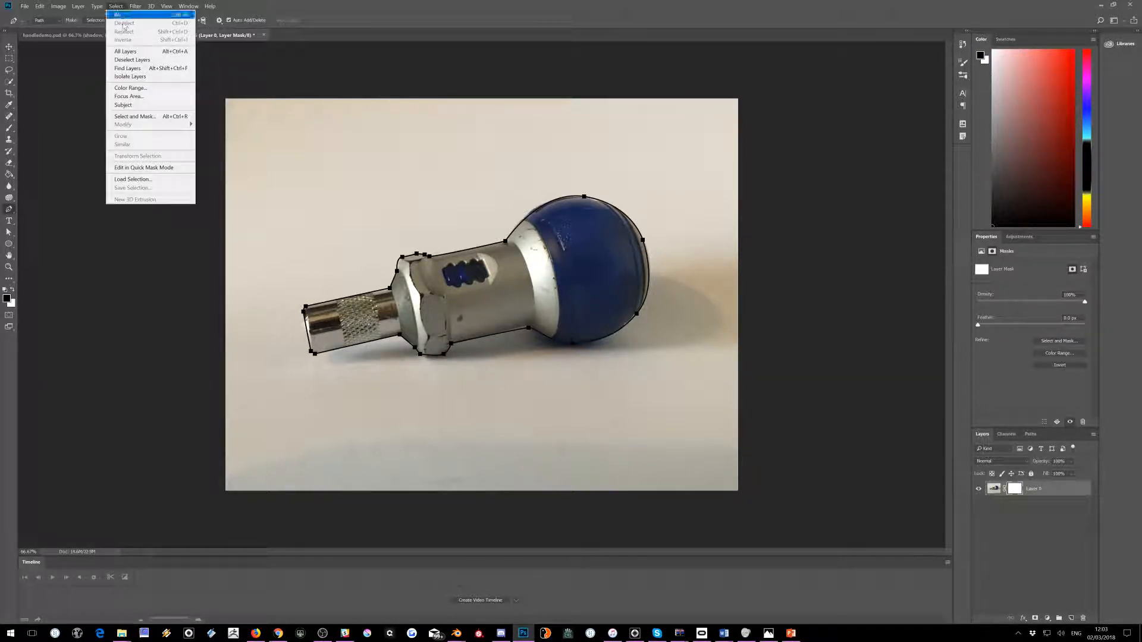
{"action": "left_click", "coordinate": [127, 117]}
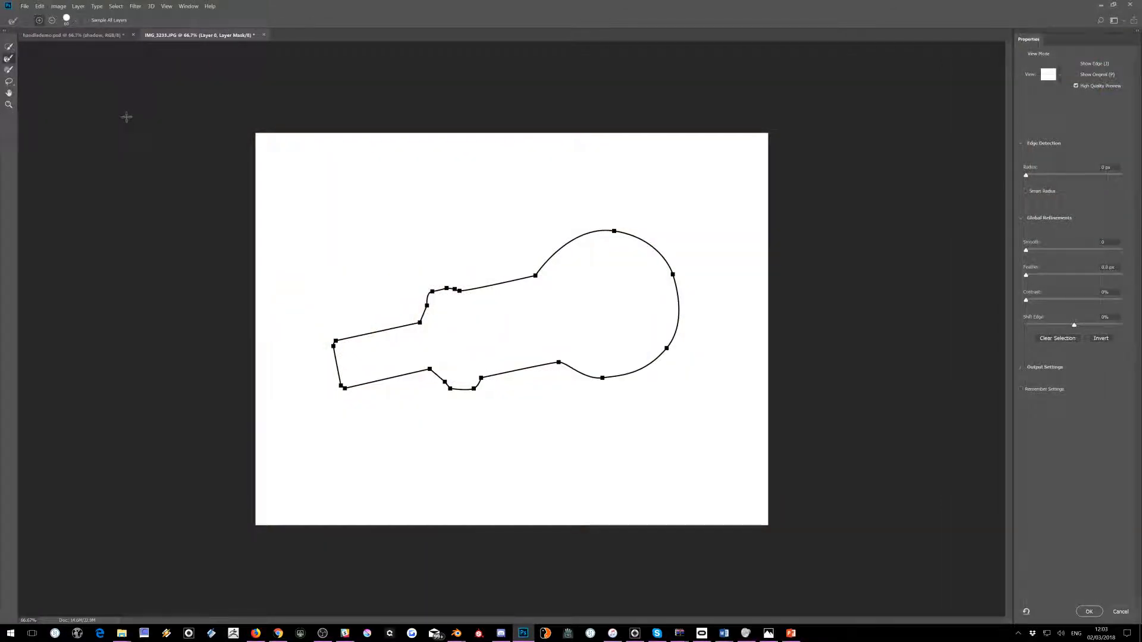
{"action": "left_click", "coordinate": [1119, 613]}
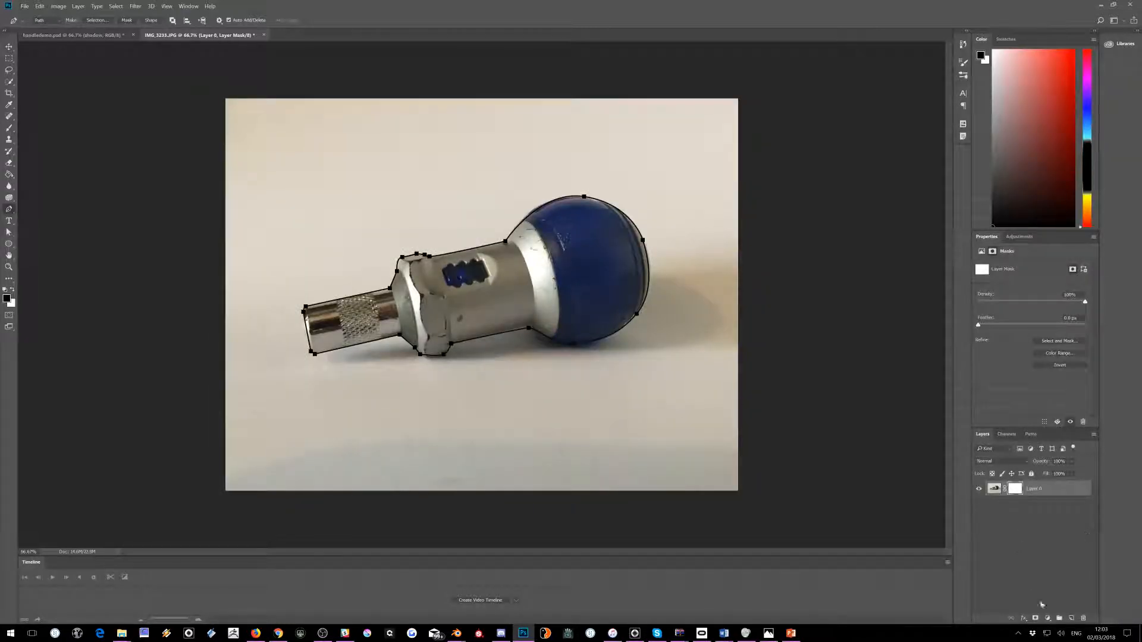
{"action": "left_click", "coordinate": [1083, 619]}
{"action": "left_click", "coordinate": [635, 236]}
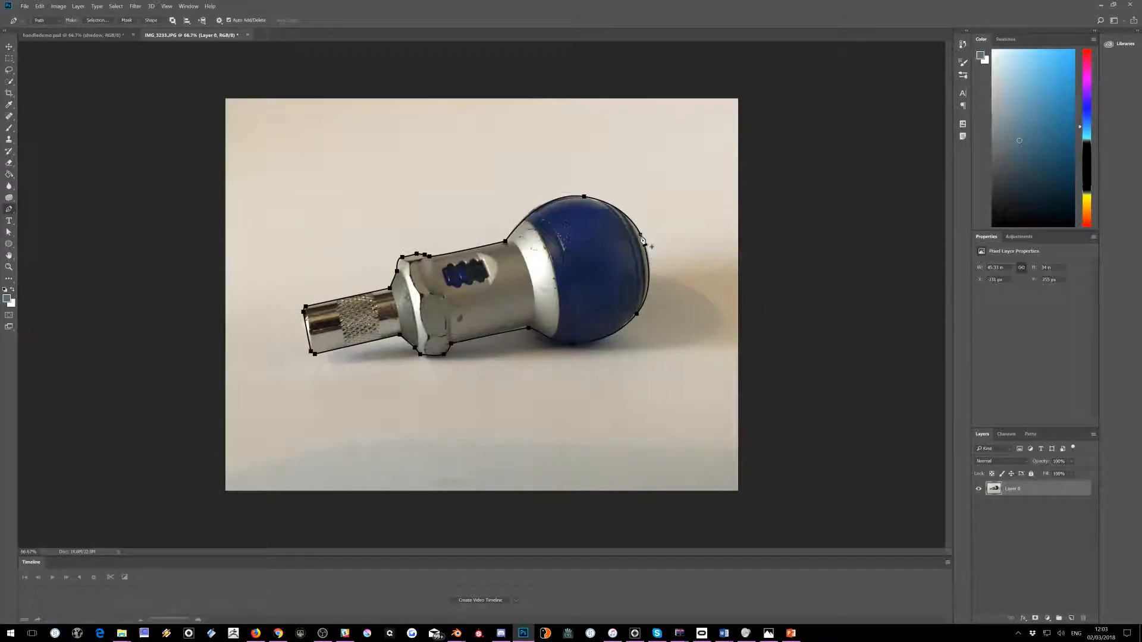
{"action": "left_click", "coordinate": [115, 6]}
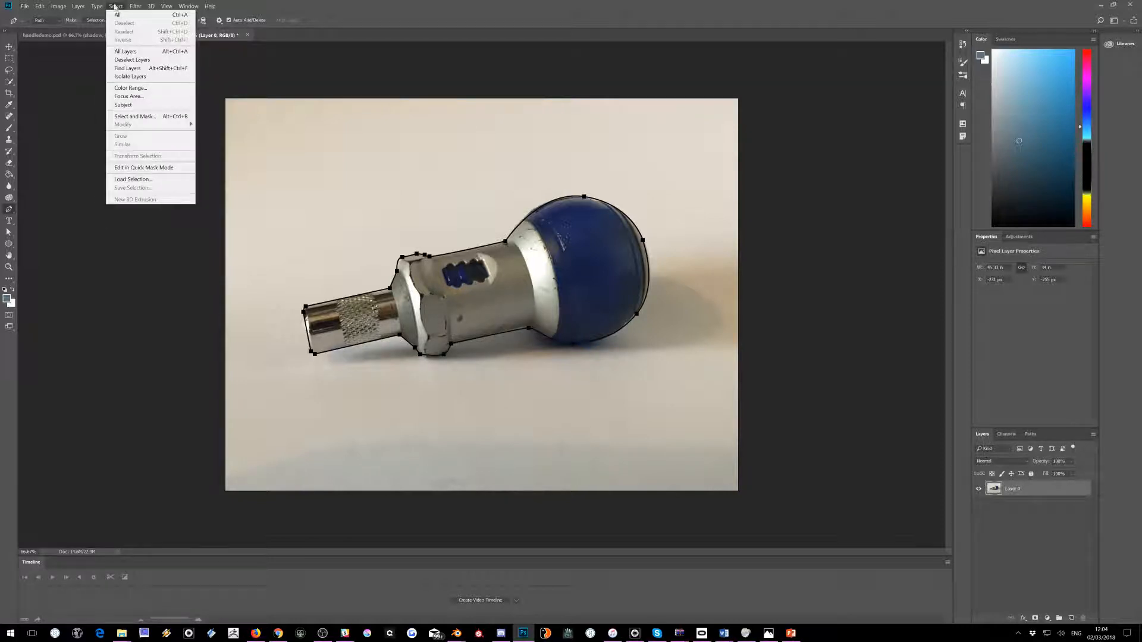
{"action": "left_click", "coordinate": [133, 117]}
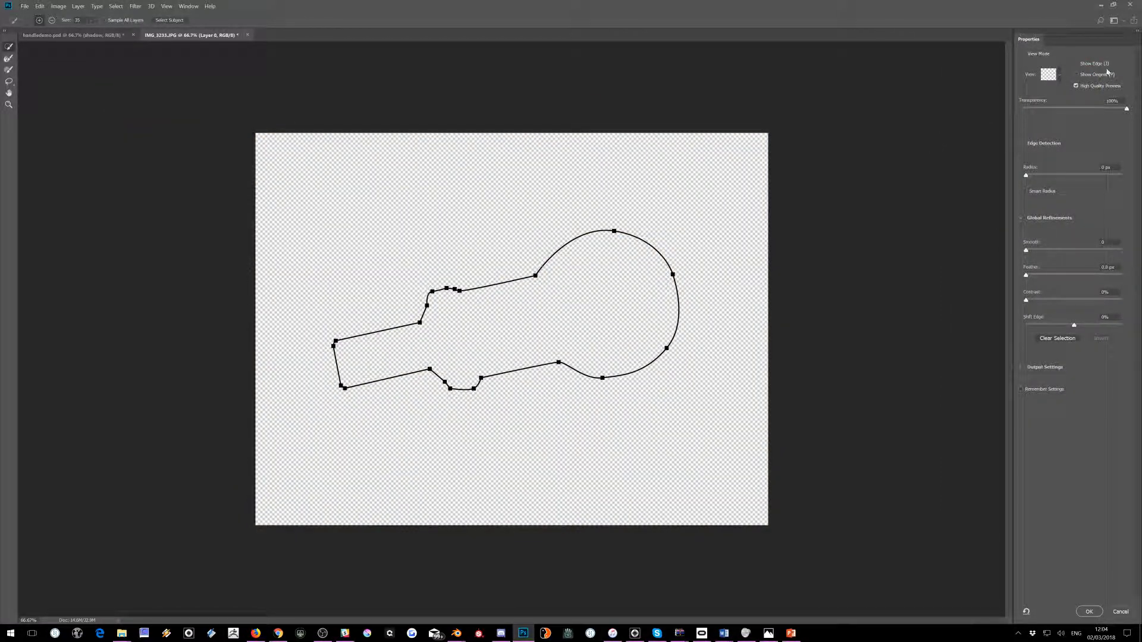
{"action": "left_click", "coordinate": [1077, 64]}
{"action": "left_click", "coordinate": [1077, 74]}
{"action": "left_click", "coordinate": [1120, 612]}
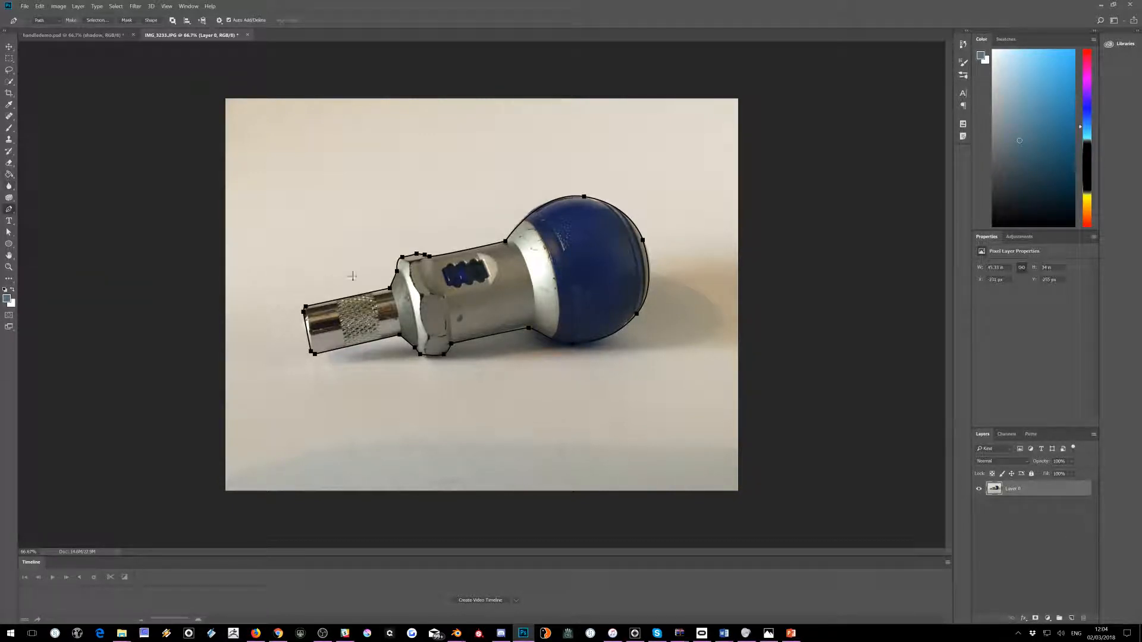
- Convert the handle path into a new anti-aliased selection with a feather radius of 0 pixels
{"action": "right_click", "coordinate": [409, 259]}
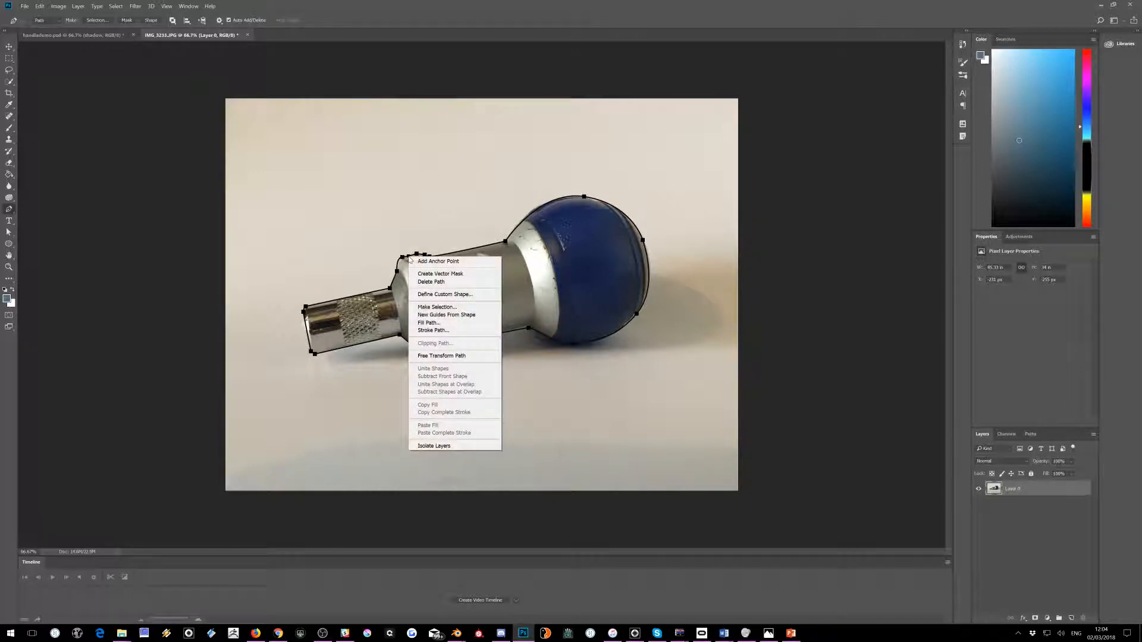
{"action": "left_click", "coordinate": [436, 307]}
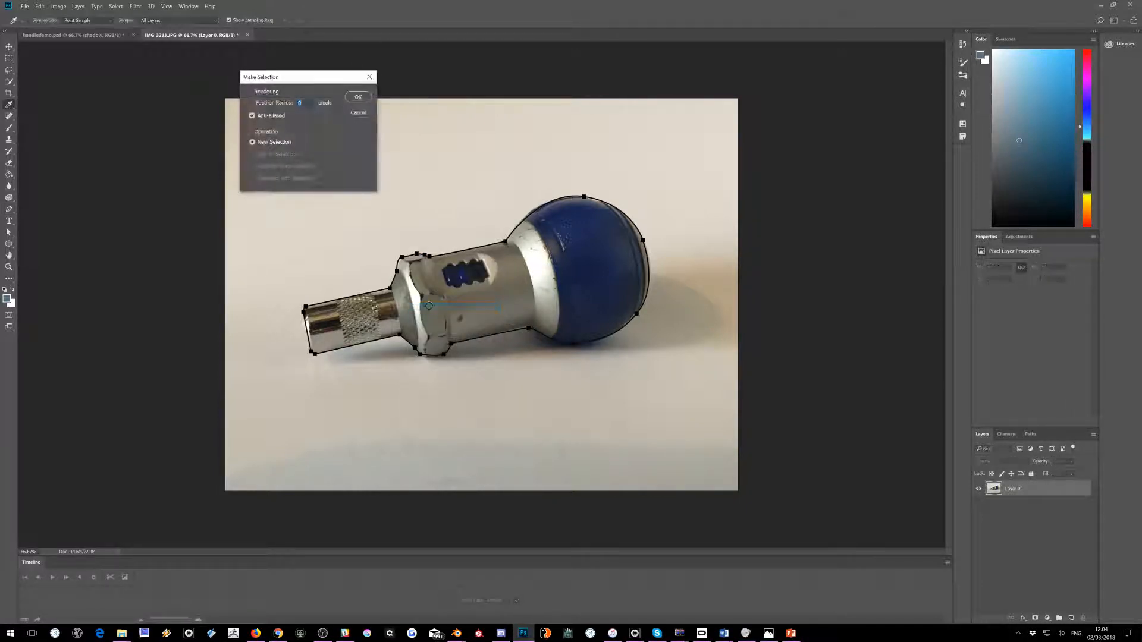
{"action": "left_click", "coordinate": [358, 97]}
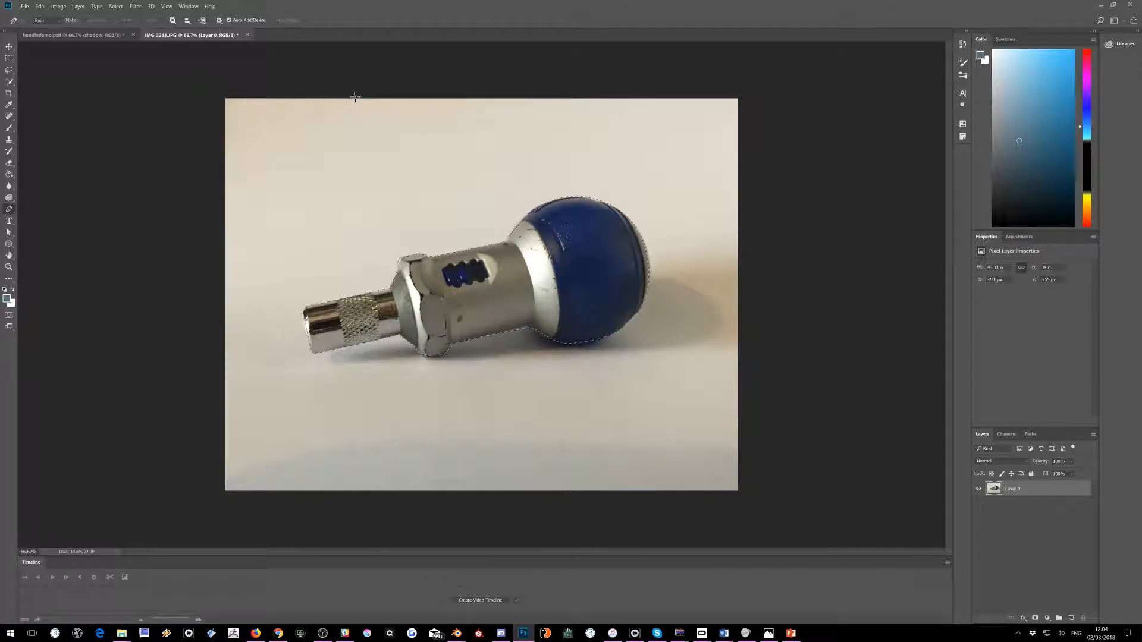
- Open Select and Mask for the handle selection, set the view mode to Overlay and inspect the outline up close
{"action": "left_click", "coordinate": [116, 6]}
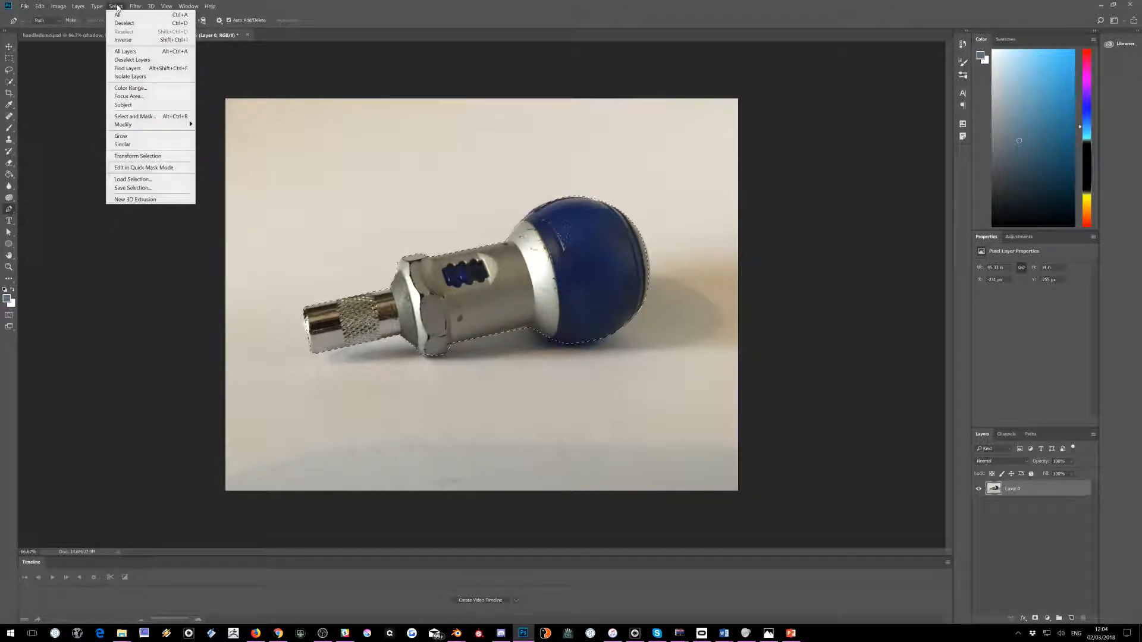
{"action": "left_click", "coordinate": [133, 116]}
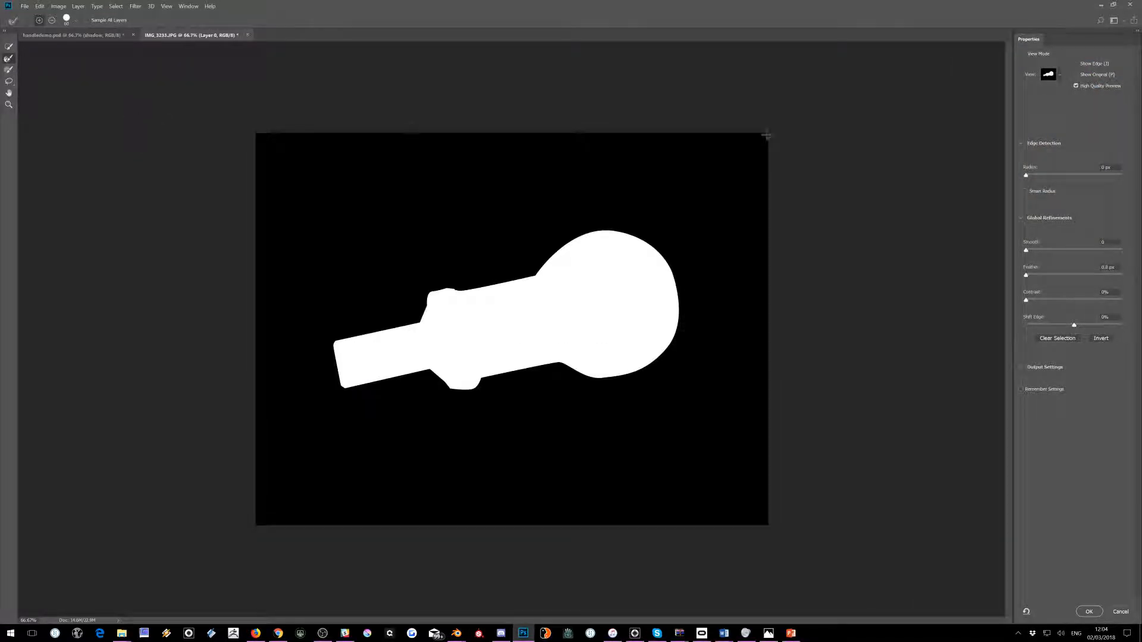
{"action": "left_click", "coordinate": [1059, 77]}
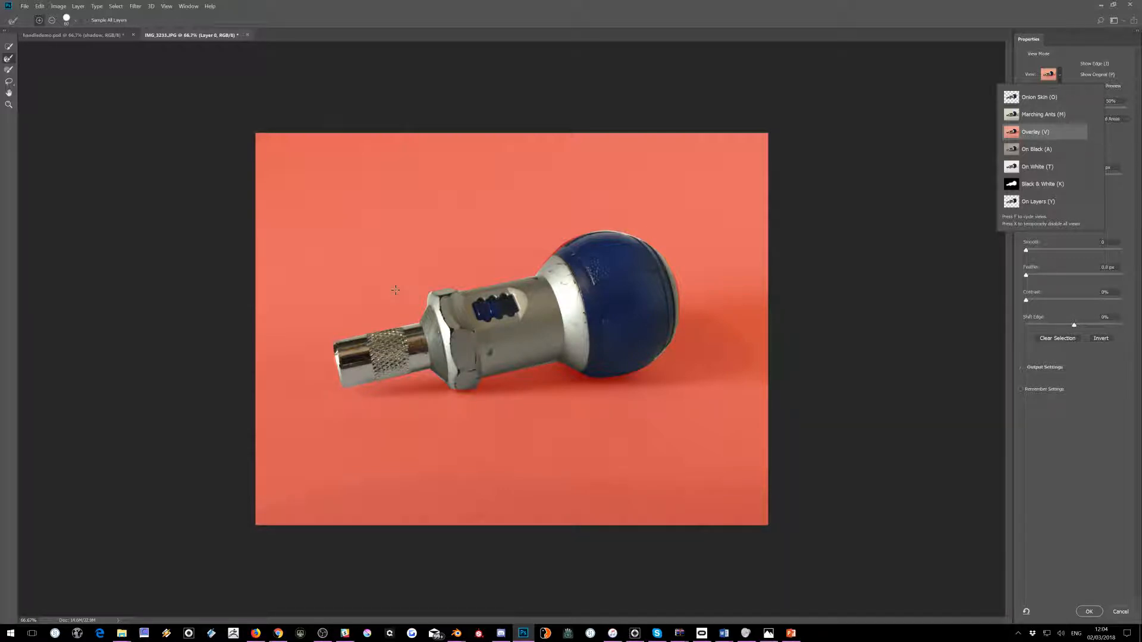
{"action": "left_click", "coordinate": [850, 257]}
{"action": "key", "text": "ctrl+plus"}
{"action": "key", "text": "ctrl+plus"}
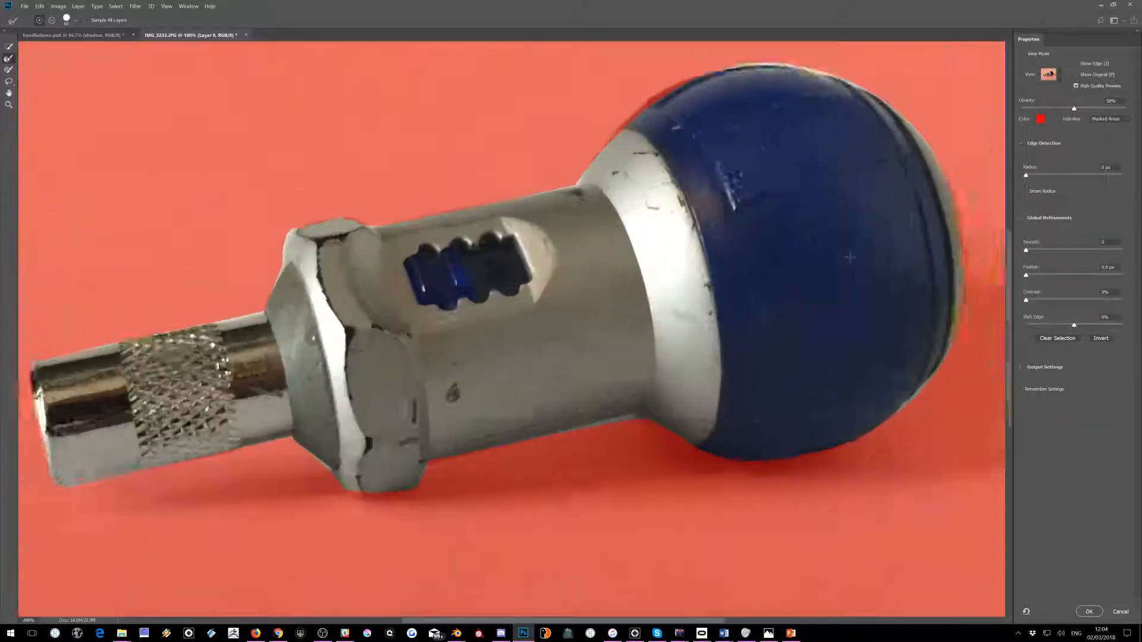
{"action": "scroll", "coordinate": [850, 257], "scroll_direction": "down", "scroll_amount": 2}
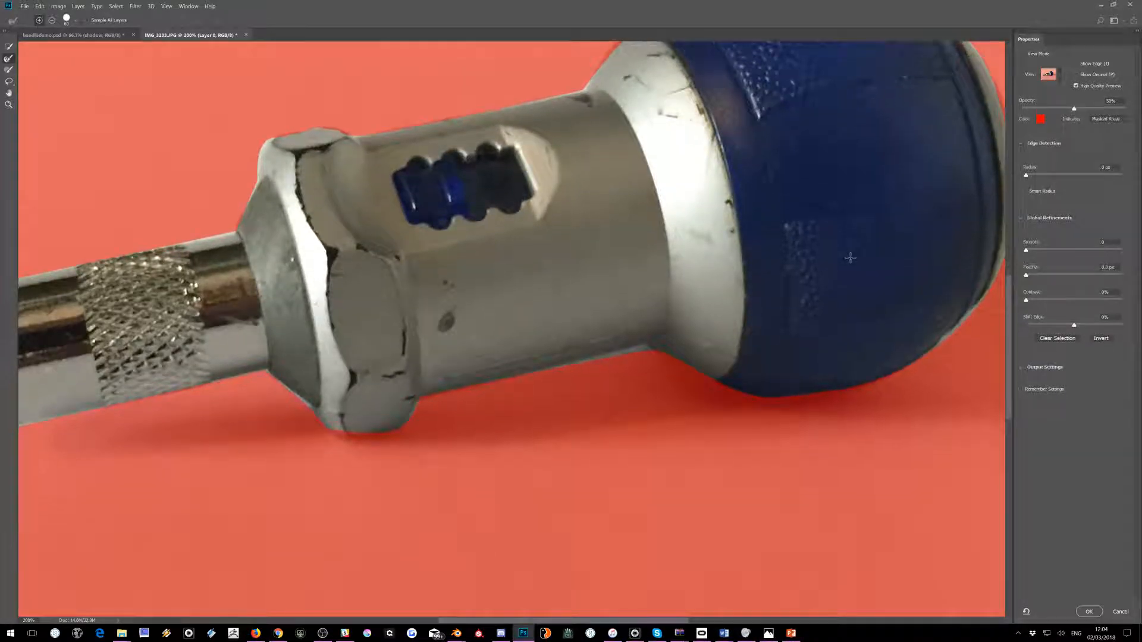
{"action": "key", "text": "ctrl+minus"}
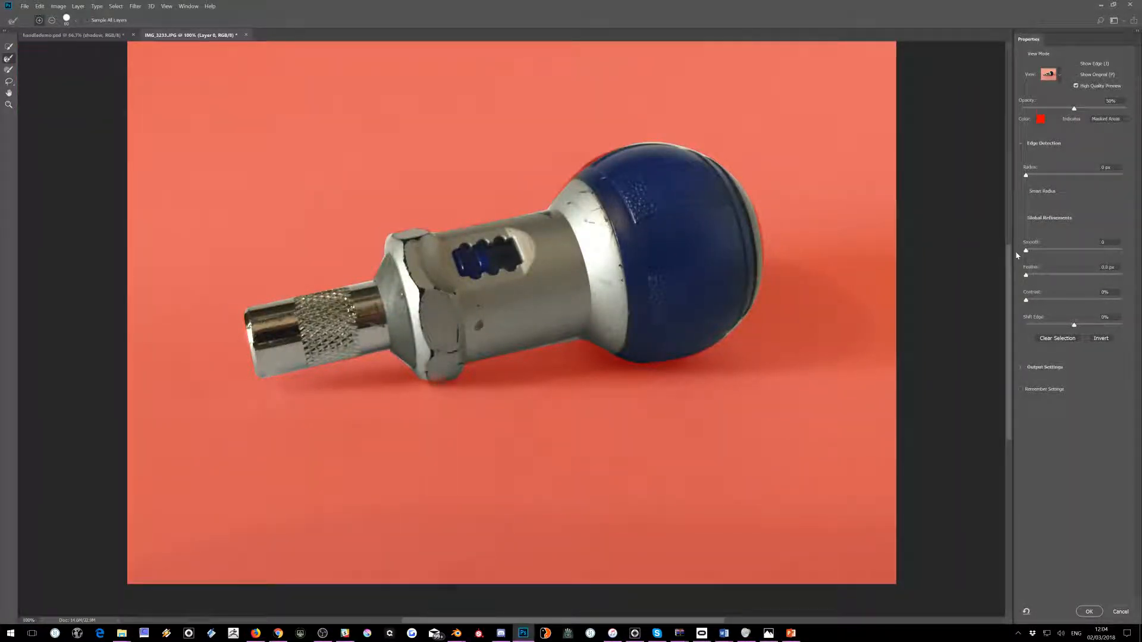
- Refine the handle selection with a feather of 2.3 px and an edge shift of -29%, and apply it
{"action": "mouse_move", "coordinate": [1025, 276]}
{"action": "left_mouse_down"}
{"action": "mouse_move", "coordinate": [1089, 276]}
{"action": "mouse_move", "coordinate": [1102, 293]}
{"action": "mouse_move", "coordinate": [1017, 293]}
{"action": "left_mouse_up"}
{"action": "mouse_move", "coordinate": [1074, 324]}
{"action": "left_mouse_down"}
{"action": "mouse_move", "coordinate": [1052, 329]}
{"action": "mouse_move", "coordinate": [1114, 331]}
{"action": "mouse_move", "coordinate": [1095, 334]}
{"action": "left_mouse_up"}
{"action": "left_click_drag", "start_coordinate": [1095, 328], "coordinate": [1062, 328]}
{"action": "left_click_drag", "start_coordinate": [1026, 276], "coordinate": [1028, 277]}
{"action": "key", "text": "ctrl+plus"}
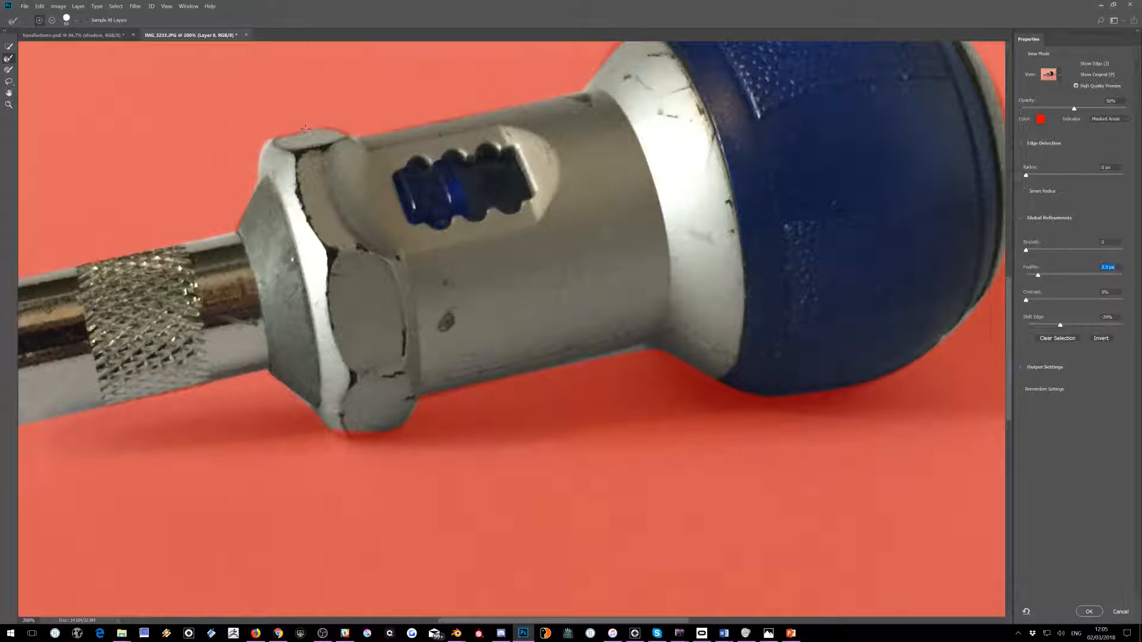
{"action": "left_click", "coordinate": [1095, 613]}
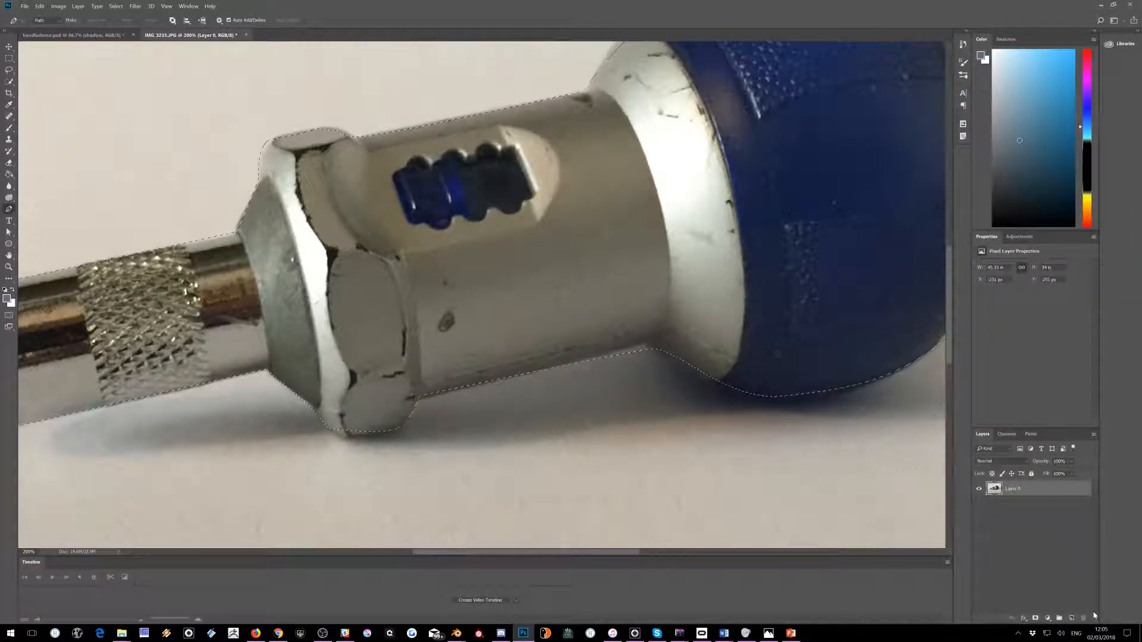
- Place the selected handle on its own new layer and hide the original photo layer
{"action": "key", "text": "ctrl+minus"}
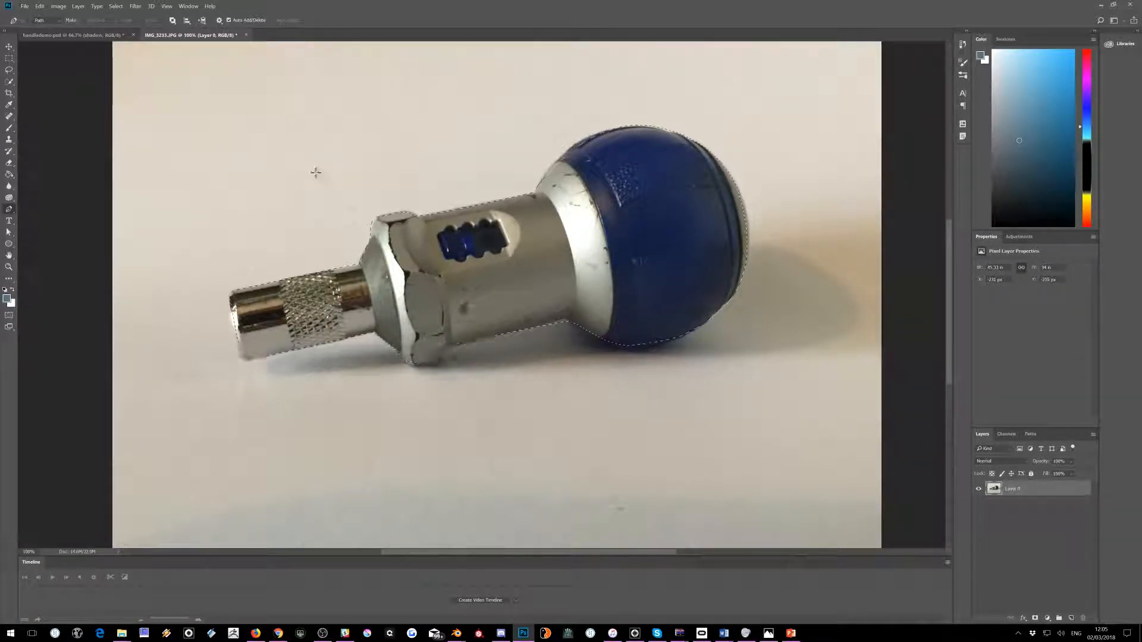
{"action": "left_click", "coordinate": [9, 59]}
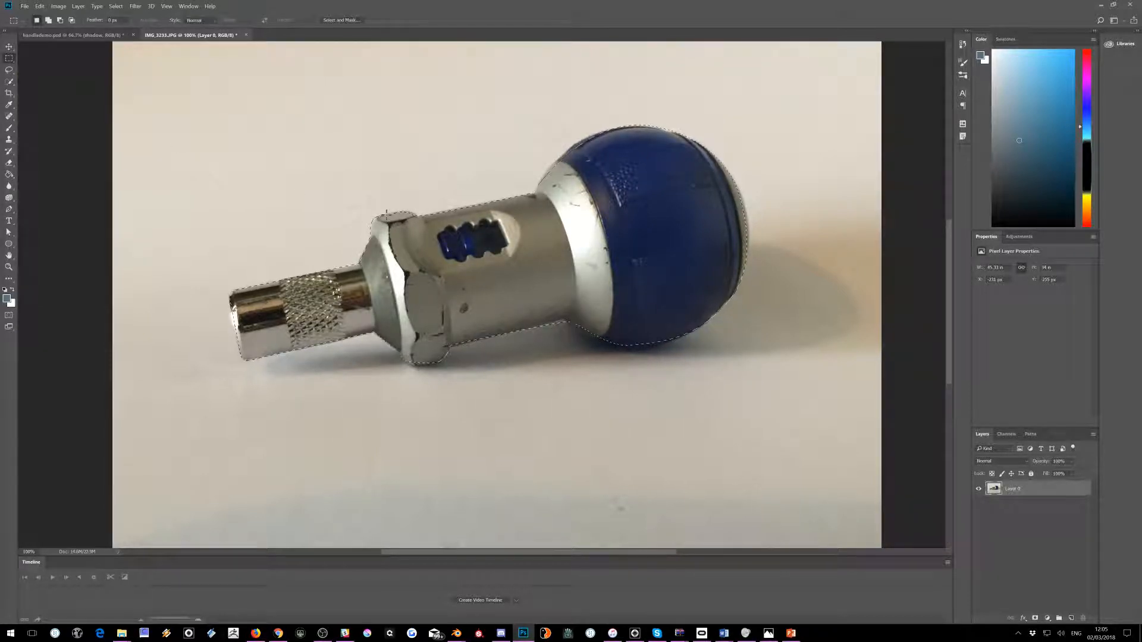
{"action": "right_click", "coordinate": [387, 215]}
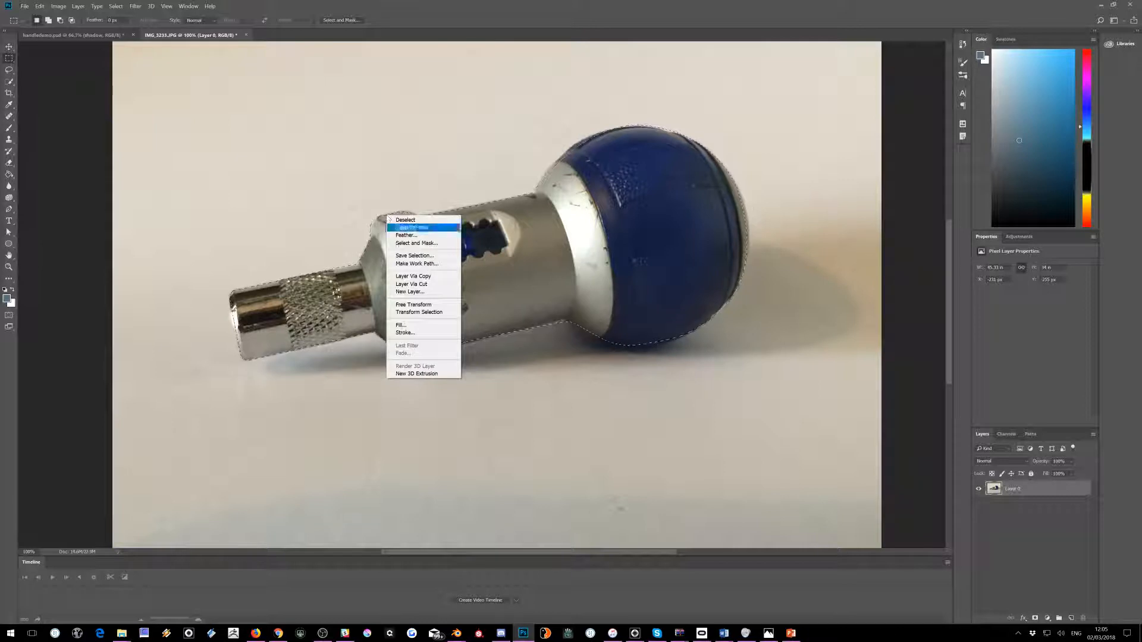
{"action": "left_click", "coordinate": [409, 284]}
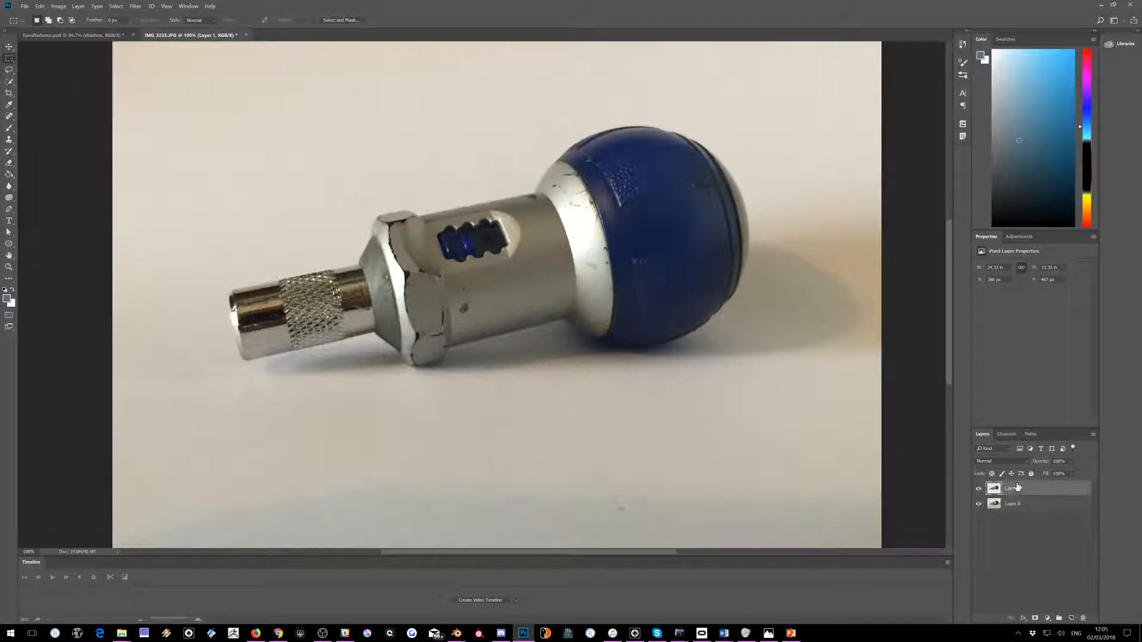
{"action": "left_click", "coordinate": [979, 503]}
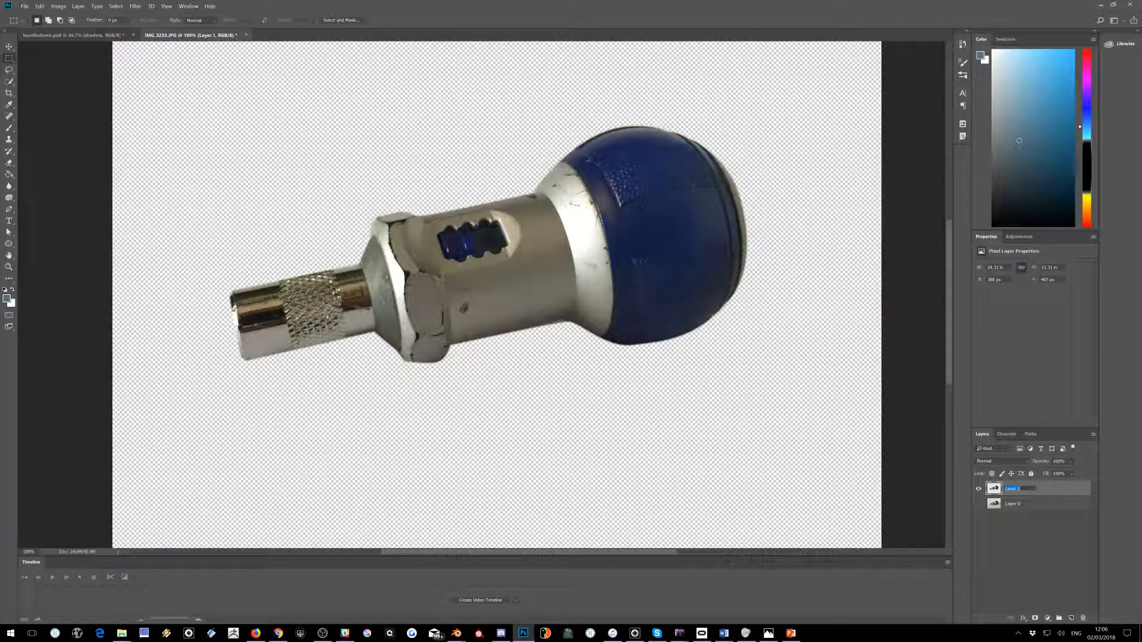
- Rename the cut-out layer as HANDLE and the hidden photo layer beneath it as ORIGINAL
{"action": "type", "text": "Ha"}
{"action": "type", "text": "NDLE"}
{"action": "key", "text": "Return"}
{"action": "left_click", "coordinate": [1015, 504]}
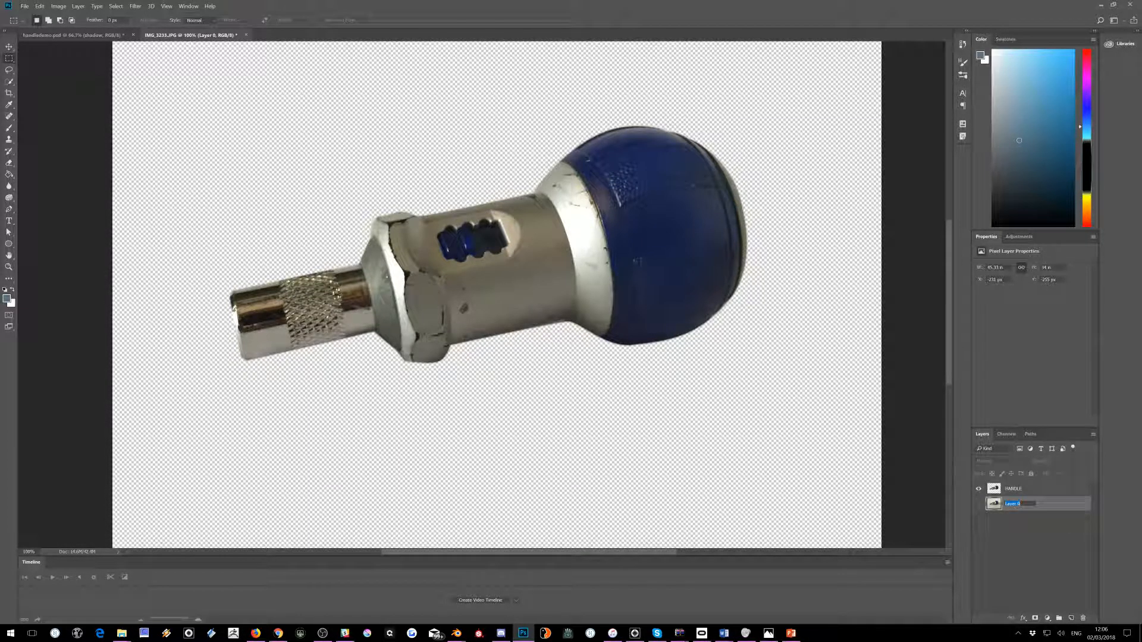
{"action": "double_click", "coordinate": [1015, 504]}
{"action": "type", "text": "ORIGINAL"}
{"action": "key", "text": "Return"}
- Duplicate the ORIGINAL layer under its default name and show only the copy, hiding the HANDLE layer
{"action": "right_click", "coordinate": [1028, 505]}
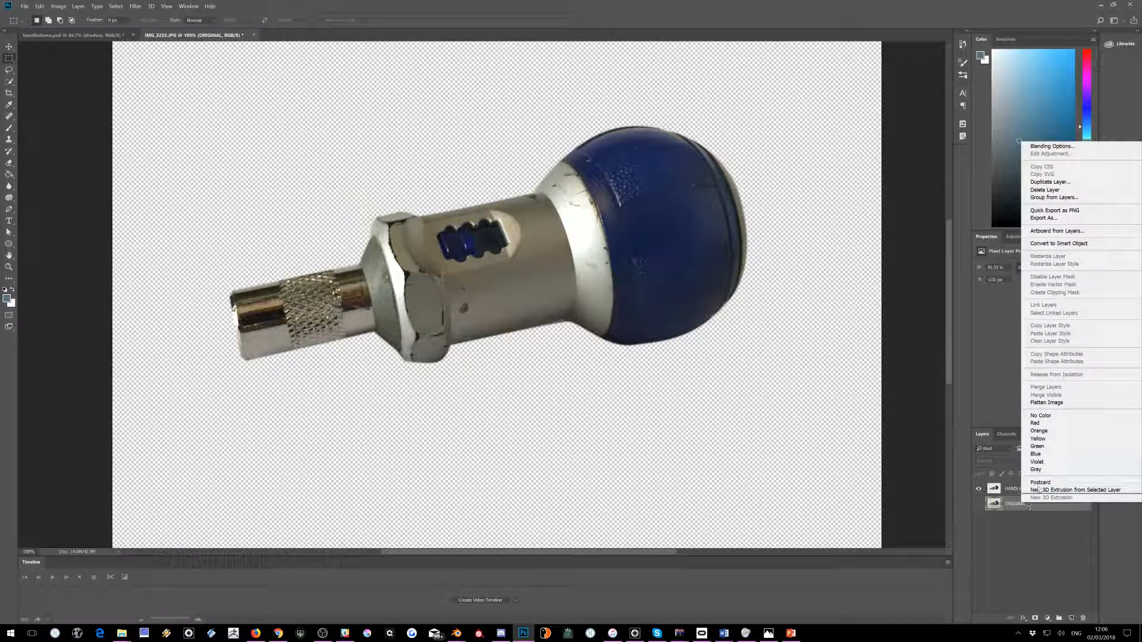
{"action": "left_click", "coordinate": [1050, 182]}
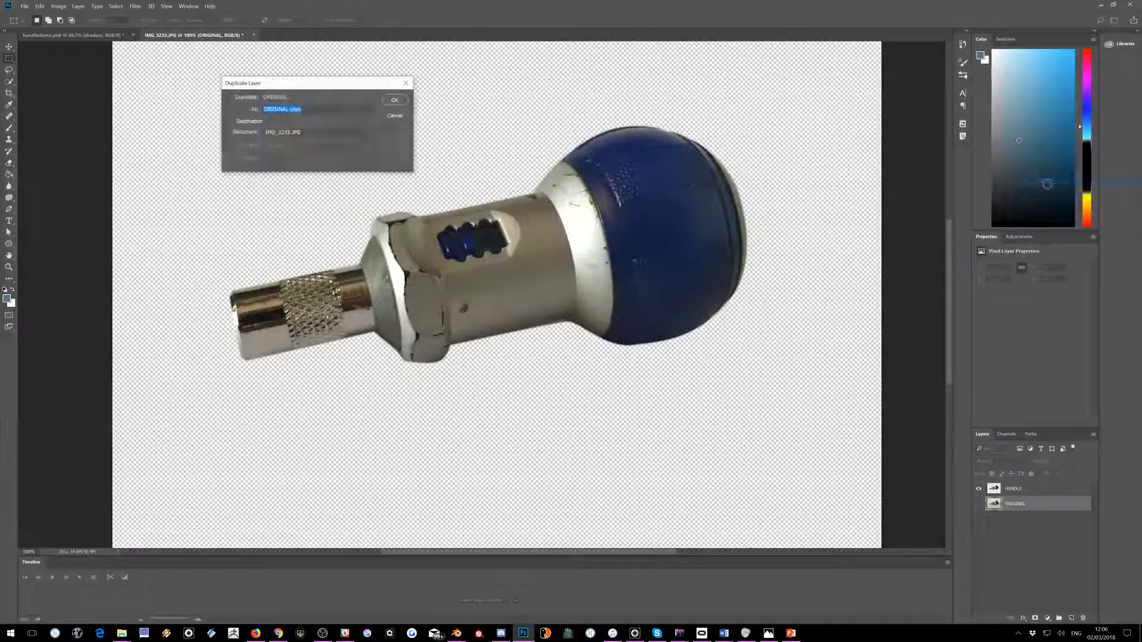
{"action": "left_click", "coordinate": [390, 99]}
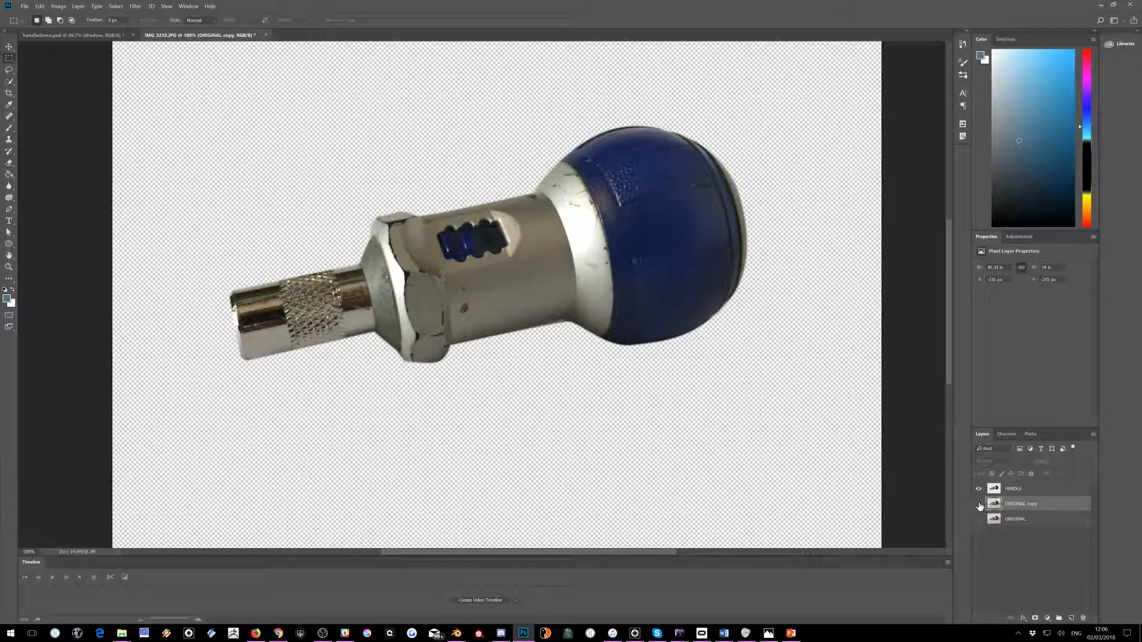
{"action": "left_click", "coordinate": [979, 504]}
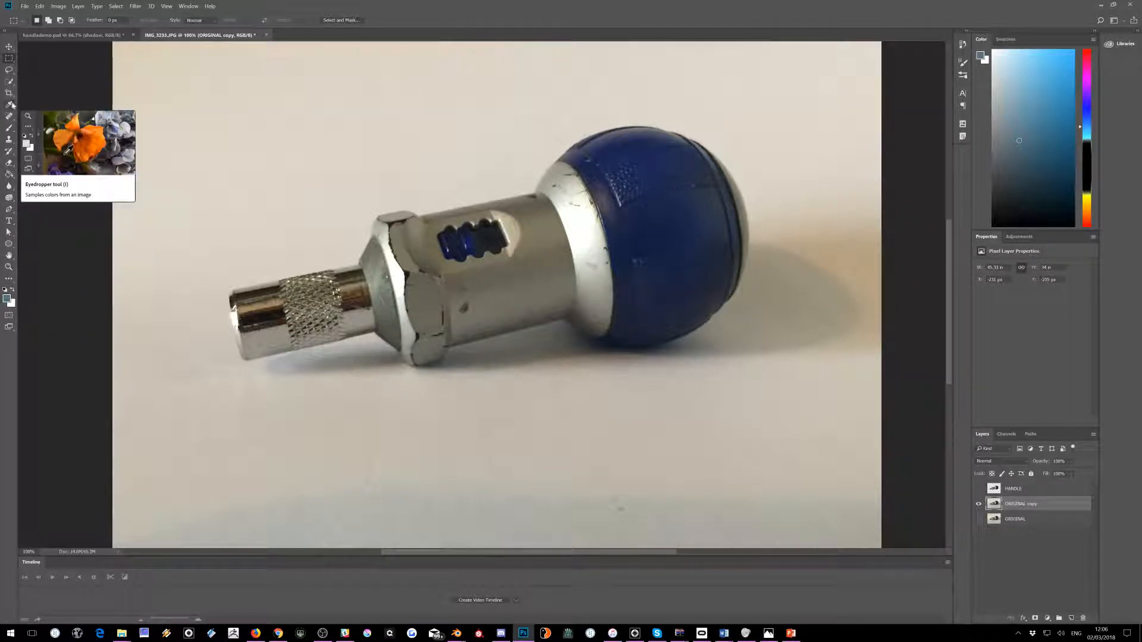
{"action": "left_click", "coordinate": [9, 105]}
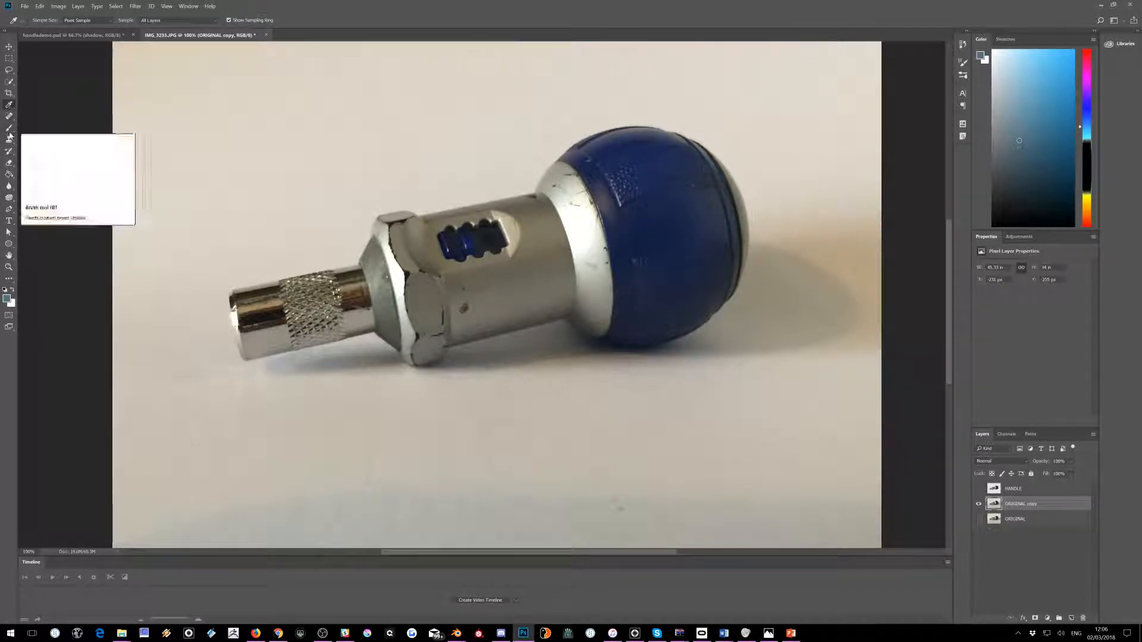
{"action": "left_click", "coordinate": [10, 131]}
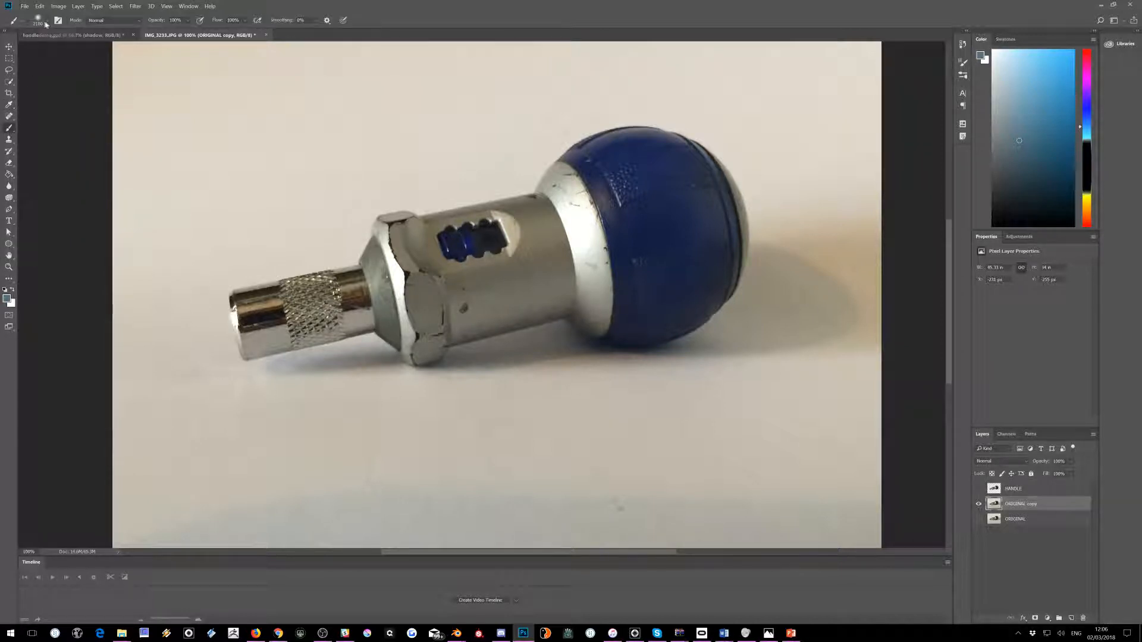
{"action": "left_click", "coordinate": [46, 24]}
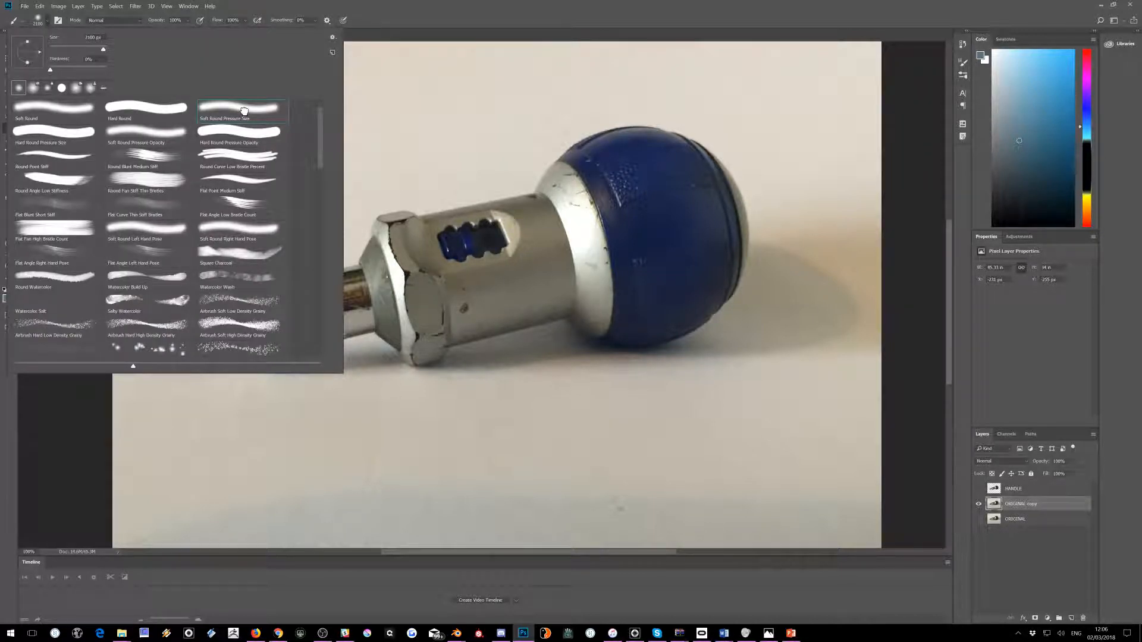
{"action": "left_click_drag", "start_coordinate": [377, 83], "coordinate": [373, 92]}
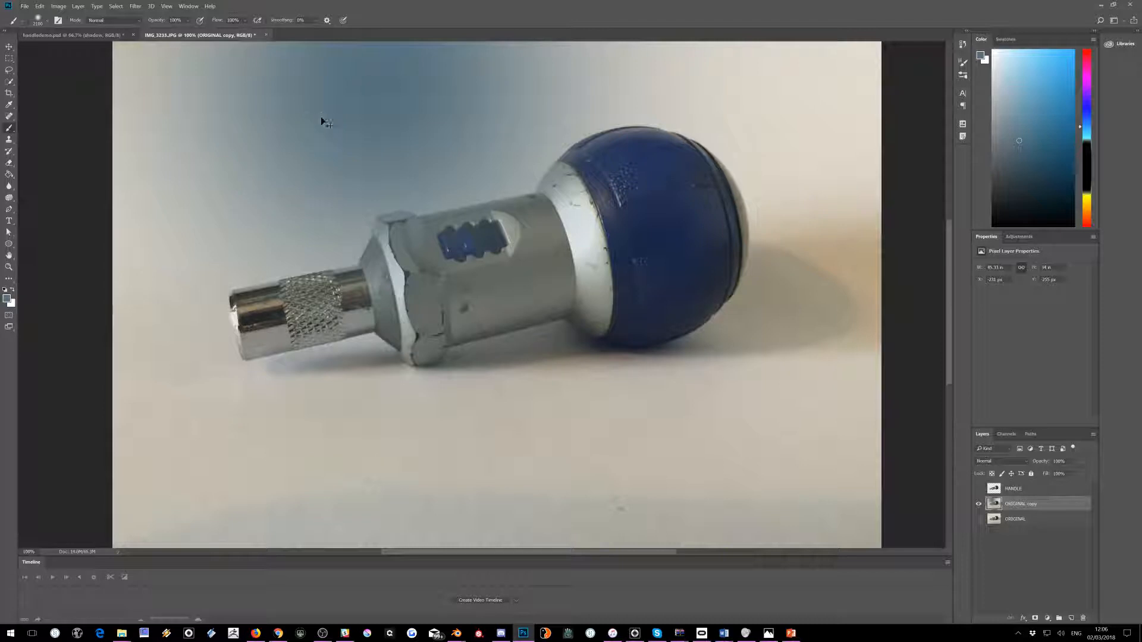
{"action": "key", "text": "ctrl+z"}
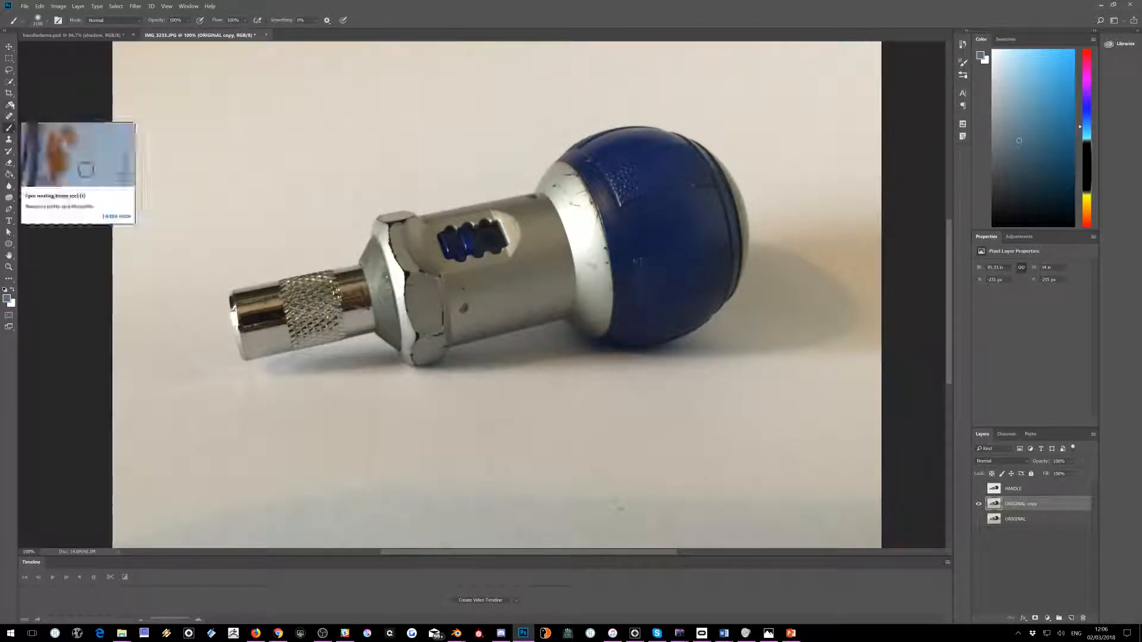
- Sample the light background above the handle as the foreground colour and get the Brush tool ready
{"action": "left_click", "coordinate": [9, 104]}
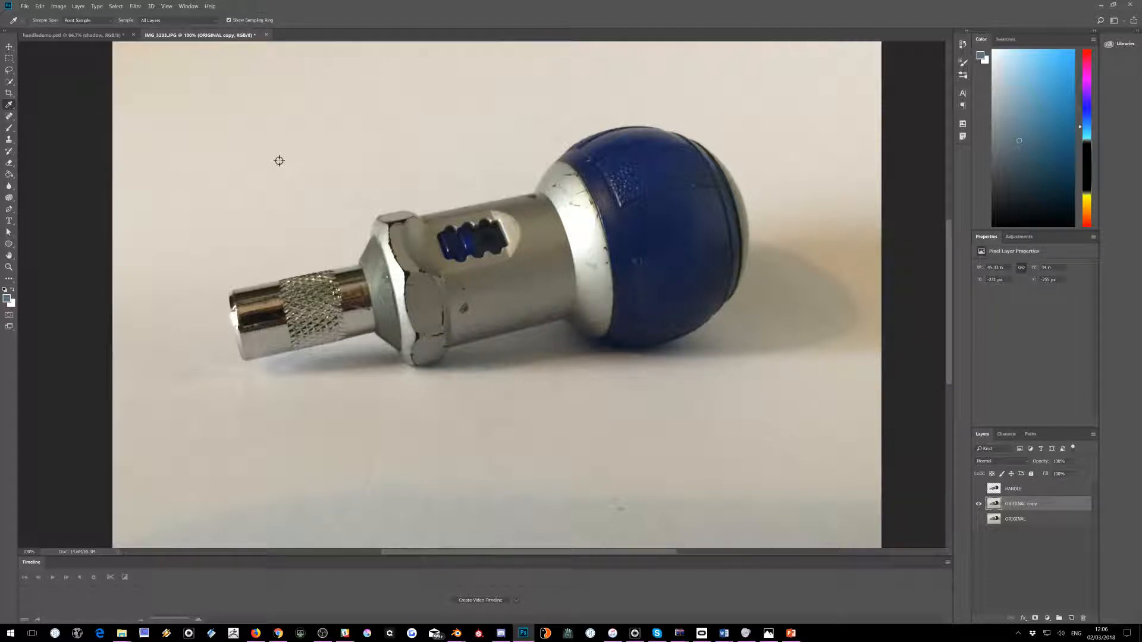
{"action": "left_click", "coordinate": [279, 165]}
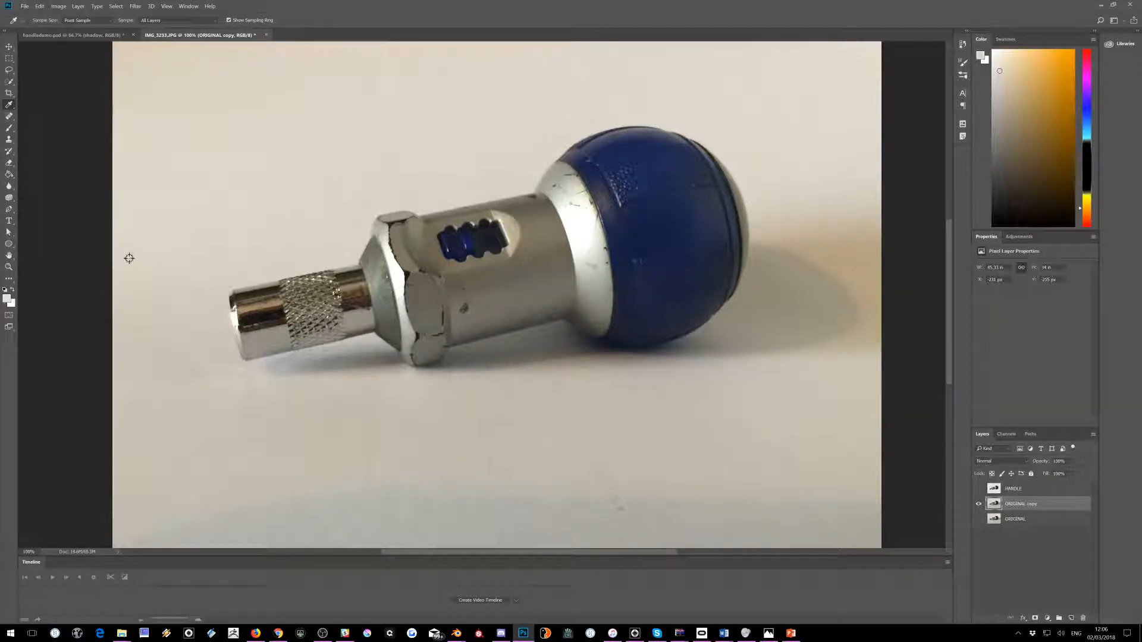
{"action": "left_click", "coordinate": [8, 131]}
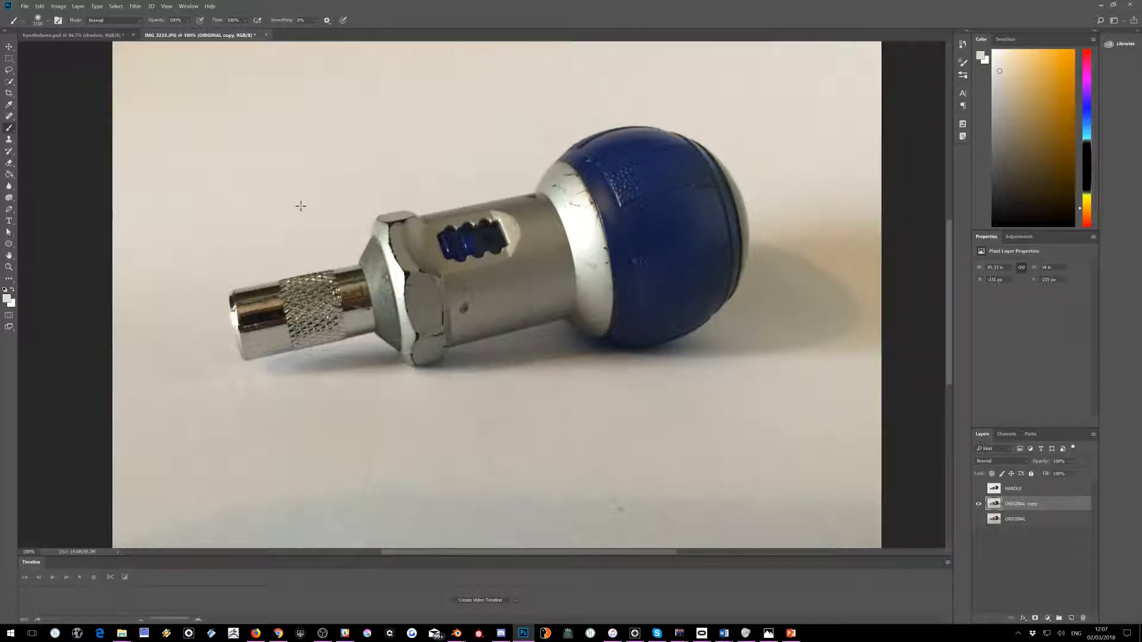
- Try painting the sampled background colour over the handle with a very large soft brush, and undo the stroke
{"action": "key", "text": "bracketright"}
{"action": "key", "text": "Tab"}
{"action": "key", "text": "Tab"}
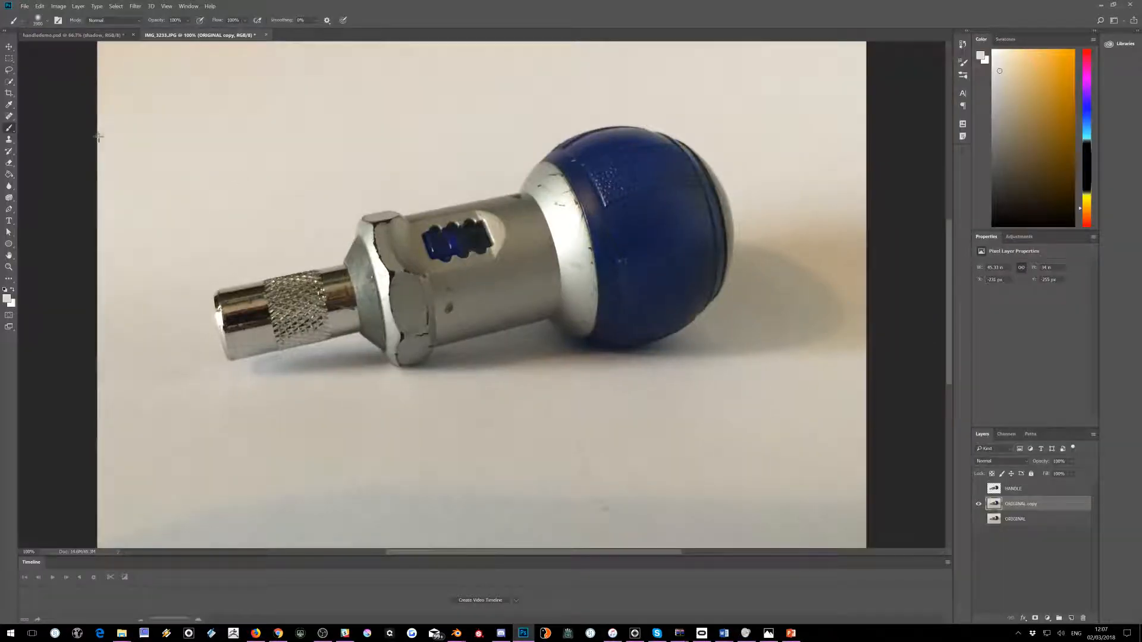
{"action": "left_click", "coordinate": [196, 175]}
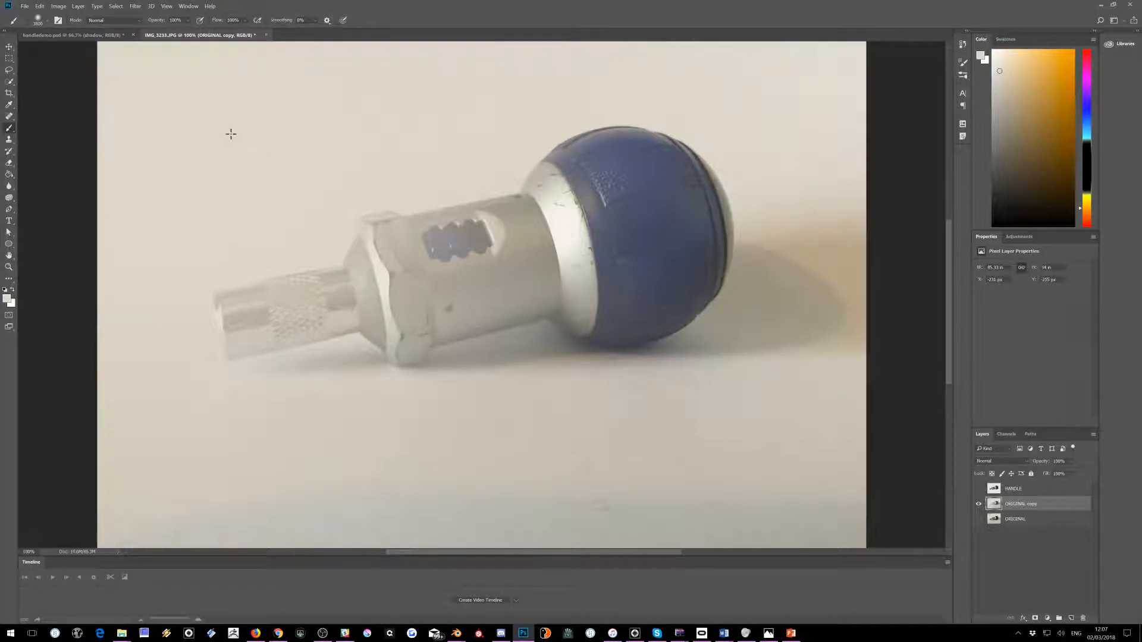
{"action": "key", "text": "ctrl+z"}
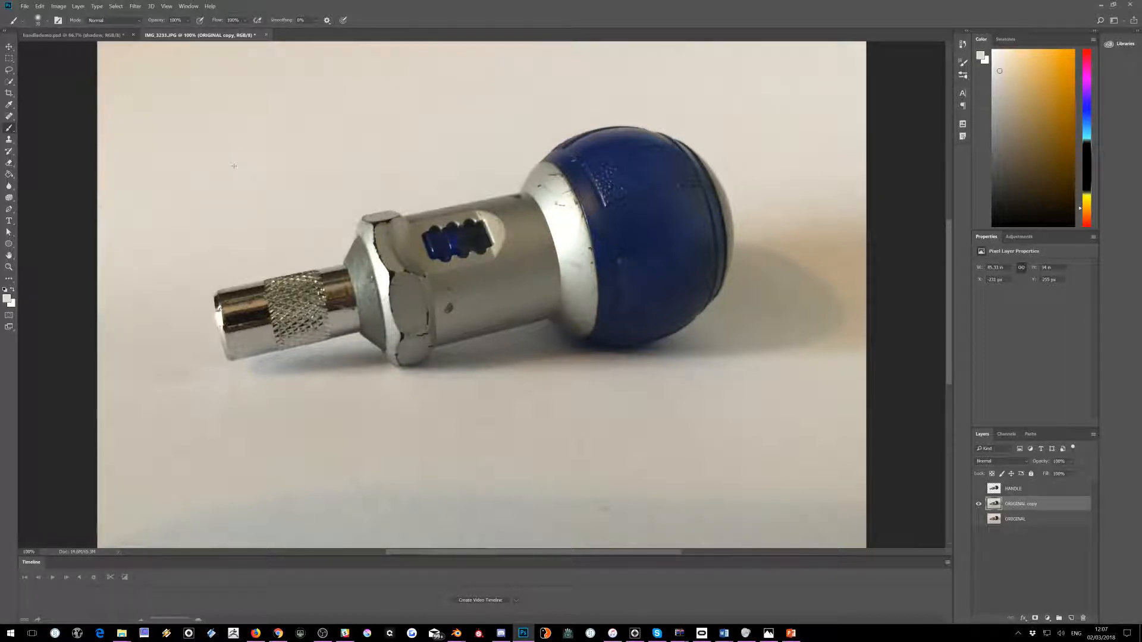
- Resize the soft brush to a medium size and paint the sampled background colour over the upper part of the handle
{"action": "key", "text": "bracketright"}
{"action": "key", "text": "bracketright"}
{"action": "key", "text": "bracketright"}
{"action": "key", "text": "bracketright"}
{"action": "key", "text": "bracketright"}
{"action": "key", "text": "bracketright"}
{"action": "key", "text": "bracketright"}
{"action": "key", "text": "bracketright"}
{"action": "key", "text": "bracketright"}
{"action": "key", "text": "bracketright"}
{"action": "key", "text": "bracketright"}
{"action": "key", "text": "bracketright"}
{"action": "key", "text": "bracketright"}
{"action": "key", "text": "bracketright"}
{"action": "key", "text": "bracketright"}
{"action": "key", "text": "bracketright"}
{"action": "key", "text": "bracketright"}
{"action": "key", "text": "bracketright"}
{"action": "key", "text": "bracketright"}
{"action": "key", "text": "bracketright"}
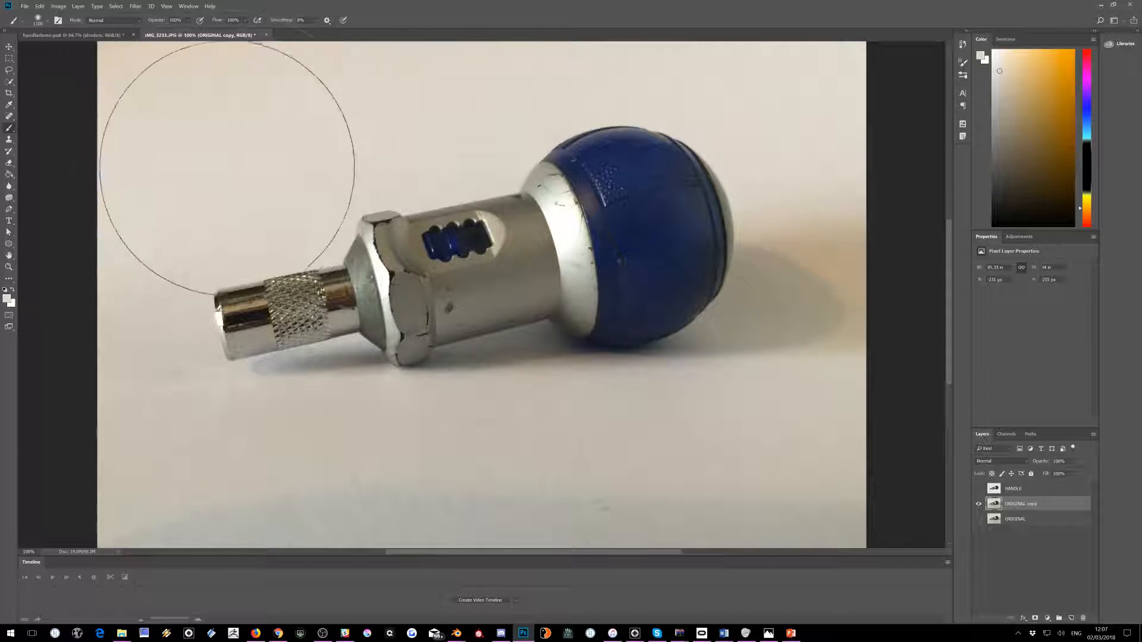
{"action": "key", "text": "bracketleft"}
{"action": "key", "text": "bracketleft"}
{"action": "key", "text": "bracketleft"}
{"action": "key", "text": "bracketleft"}
{"action": "key", "text": "bracketleft"}
{"action": "key", "text": "bracketleft"}
{"action": "key", "text": "bracketleft"}
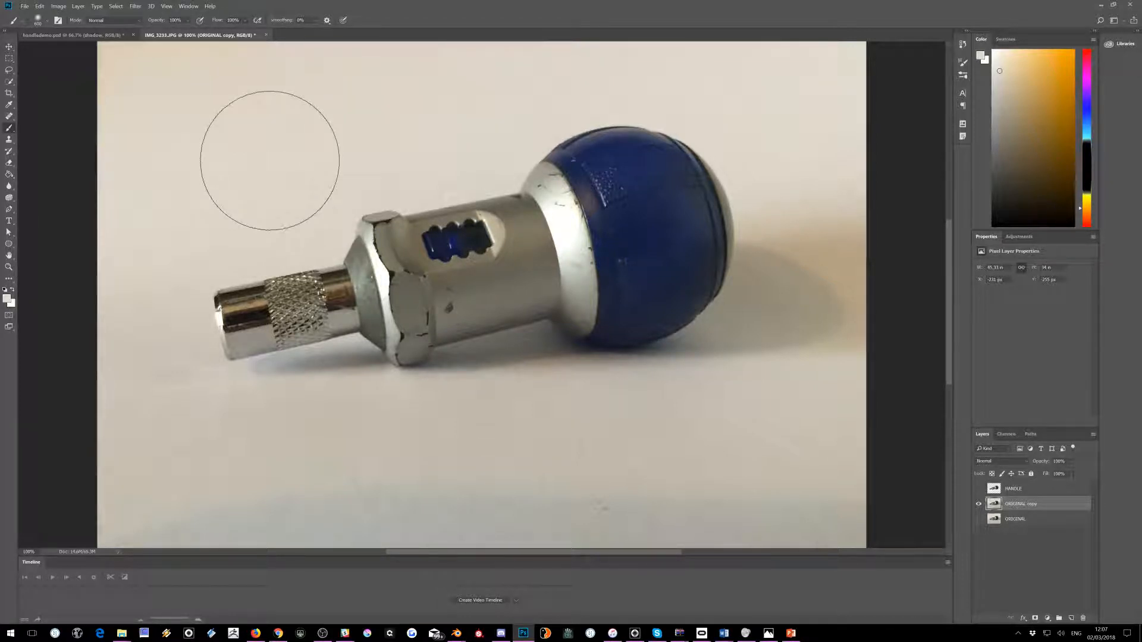
{"action": "mouse_move", "coordinate": [254, 225]}
{"action": "left_mouse_down"}
{"action": "mouse_move", "coordinate": [234, 247]}
{"action": "mouse_move", "coordinate": [273, 247]}
{"action": "left_mouse_up"}
{"action": "key", "text": "p"}
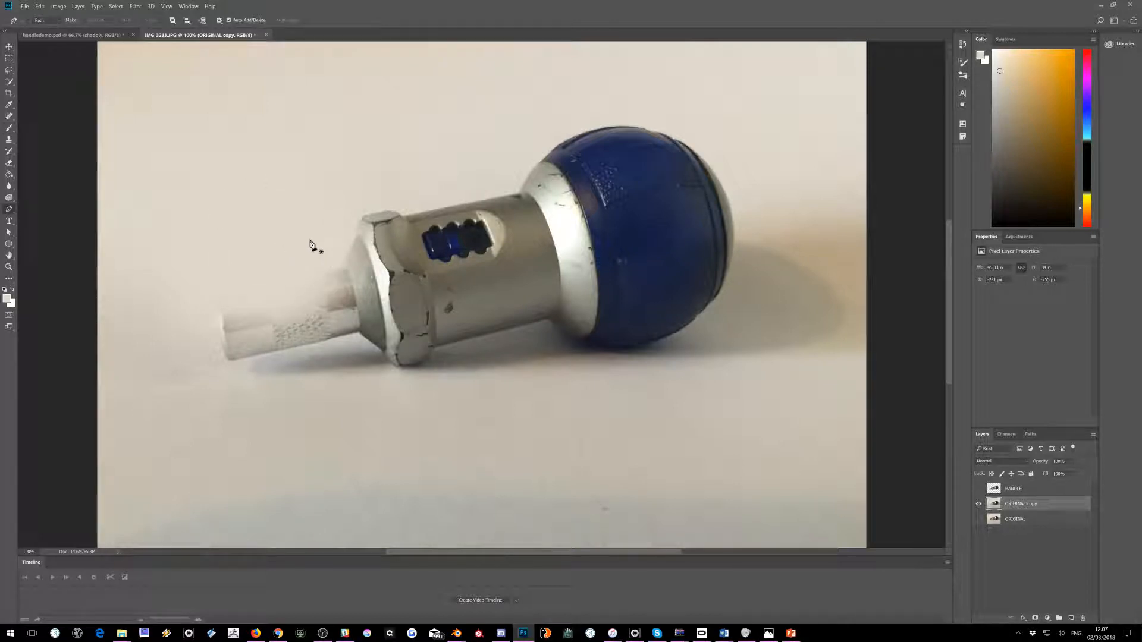
{"action": "left_click", "coordinate": [9, 128]}
{"action": "mouse_move", "coordinate": [368, 250]}
{"action": "left_mouse_down"}
{"action": "mouse_move", "coordinate": [370, 191]}
{"action": "mouse_move", "coordinate": [655, 168]}
{"action": "mouse_move", "coordinate": [670, 212]}
{"action": "mouse_move", "coordinate": [562, 217]}
{"action": "mouse_move", "coordinate": [432, 202]}
{"action": "left_mouse_up"}
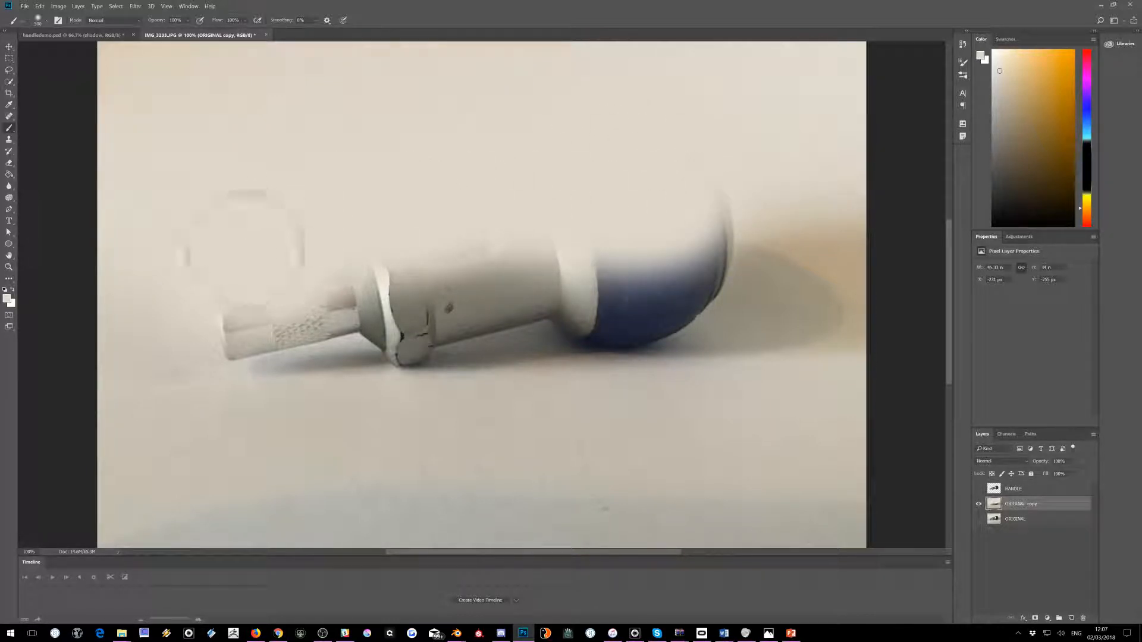
- Paint over the rest of the handle with a smaller soft brush, leaving only the shadow on the ORIGINAL copy layer
{"action": "key", "text": "bracketleft"}
{"action": "key", "text": "bracketleft"}
{"action": "key", "text": "bracketleft"}
{"action": "key", "text": "bracketleft"}
{"action": "key", "text": "bracketleft"}
{"action": "key", "text": "bracketleft"}
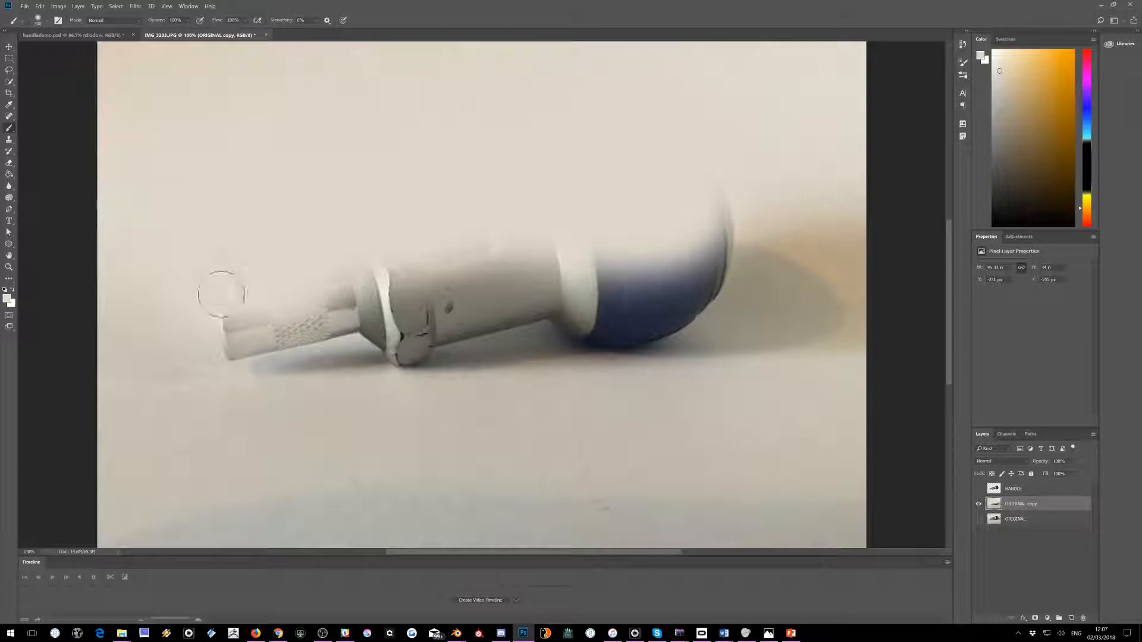
{"action": "mouse_move", "coordinate": [221, 288]}
{"action": "left_mouse_down"}
{"action": "mouse_move", "coordinate": [373, 282]}
{"action": "mouse_move", "coordinate": [273, 289]}
{"action": "mouse_move", "coordinate": [366, 285]}
{"action": "mouse_move", "coordinate": [411, 310]}
{"action": "mouse_move", "coordinate": [493, 265]}
{"action": "mouse_move", "coordinate": [409, 257]}
{"action": "mouse_move", "coordinate": [605, 230]}
{"action": "mouse_move", "coordinate": [530, 263]}
{"action": "mouse_move", "coordinate": [607, 310]}
{"action": "mouse_move", "coordinate": [670, 271]}
{"action": "mouse_move", "coordinate": [699, 231]}
{"action": "mouse_move", "coordinate": [702, 184]}
{"action": "mouse_move", "coordinate": [712, 255]}
{"action": "mouse_move", "coordinate": [711, 210]}
{"action": "mouse_move", "coordinate": [684, 294]}
{"action": "mouse_move", "coordinate": [634, 311]}
{"action": "mouse_move", "coordinate": [602, 276]}
{"action": "mouse_move", "coordinate": [646, 257]}
{"action": "mouse_move", "coordinate": [592, 305]}
{"action": "mouse_move", "coordinate": [563, 296]}
{"action": "mouse_move", "coordinate": [576, 311]}
{"action": "mouse_move", "coordinate": [618, 317]}
{"action": "mouse_move", "coordinate": [702, 266]}
{"action": "mouse_move", "coordinate": [676, 306]}
{"action": "mouse_move", "coordinate": [652, 315]}
{"action": "mouse_move", "coordinate": [702, 269]}
{"action": "mouse_move", "coordinate": [684, 300]}
{"action": "mouse_move", "coordinate": [708, 252]}
{"action": "mouse_move", "coordinate": [664, 238]}
{"action": "mouse_move", "coordinate": [559, 265]}
{"action": "mouse_move", "coordinate": [510, 288]}
{"action": "mouse_move", "coordinate": [532, 294]}
{"action": "mouse_move", "coordinate": [405, 325]}
{"action": "mouse_move", "coordinate": [408, 340]}
{"action": "mouse_move", "coordinate": [401, 297]}
{"action": "mouse_move", "coordinate": [410, 321]}
{"action": "mouse_move", "coordinate": [398, 327]}
{"action": "mouse_move", "coordinate": [352, 270]}
{"action": "mouse_move", "coordinate": [351, 296]}
{"action": "mouse_move", "coordinate": [280, 336]}
{"action": "mouse_move", "coordinate": [359, 298]}
{"action": "mouse_move", "coordinate": [235, 321]}
{"action": "mouse_move", "coordinate": [353, 304]}
{"action": "mouse_move", "coordinate": [232, 328]}
{"action": "mouse_move", "coordinate": [375, 313]}
{"action": "mouse_move", "coordinate": [242, 327]}
{"action": "mouse_move", "coordinate": [382, 321]}
{"action": "mouse_move", "coordinate": [392, 331]}
{"action": "mouse_move", "coordinate": [591, 283]}
{"action": "mouse_move", "coordinate": [650, 316]}
{"action": "mouse_move", "coordinate": [706, 265]}
{"action": "mouse_move", "coordinate": [689, 288]}
{"action": "left_mouse_up"}
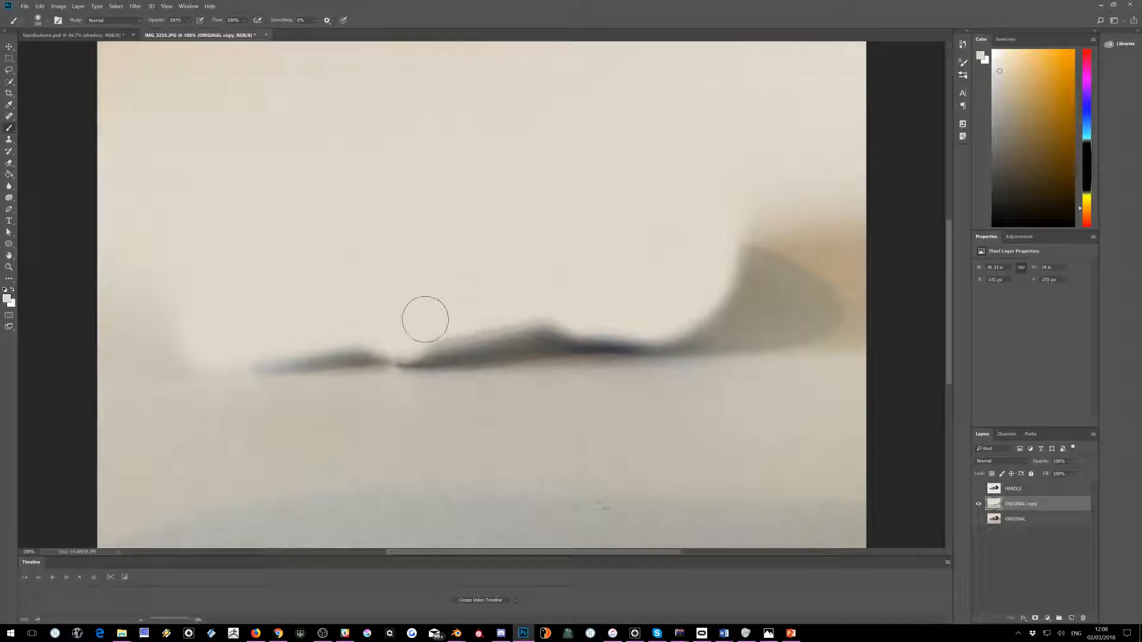
- Set the ORIGINAL copy layer's blend mode to Overlay and desaturate the layer
{"action": "left_click", "coordinate": [988, 466]}
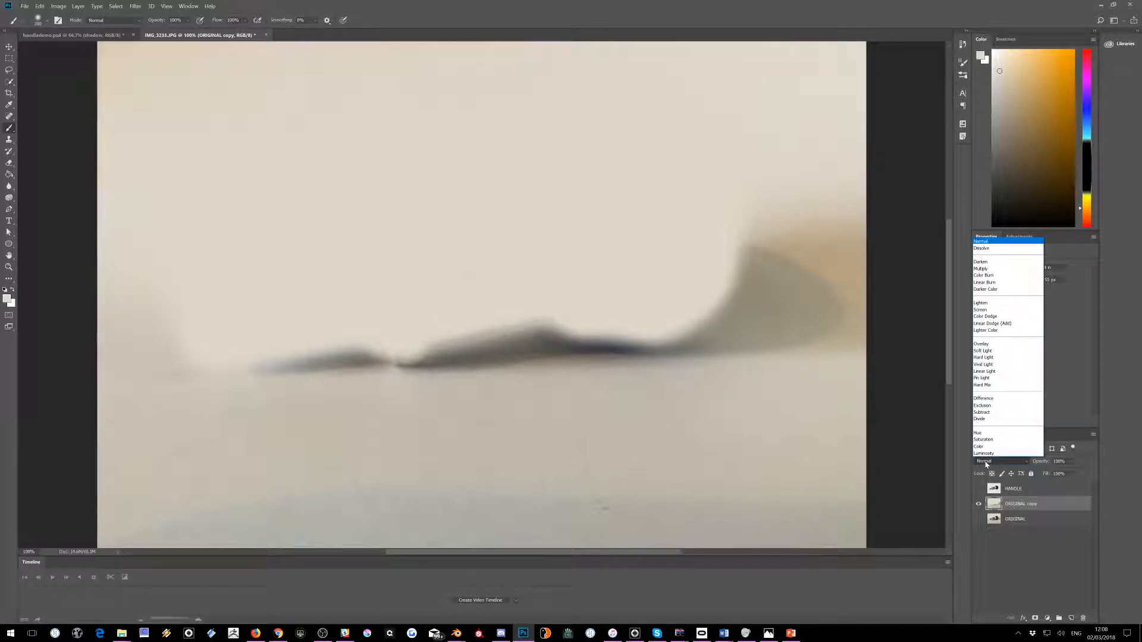
{"action": "left_click", "coordinate": [997, 349]}
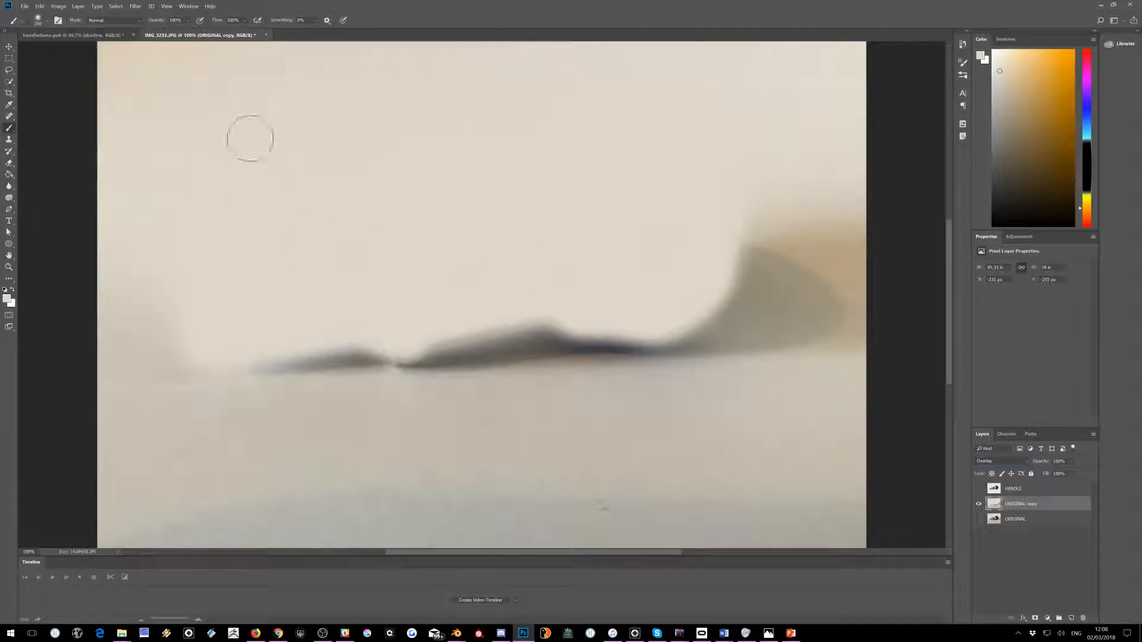
{"action": "left_click", "coordinate": [58, 7]}
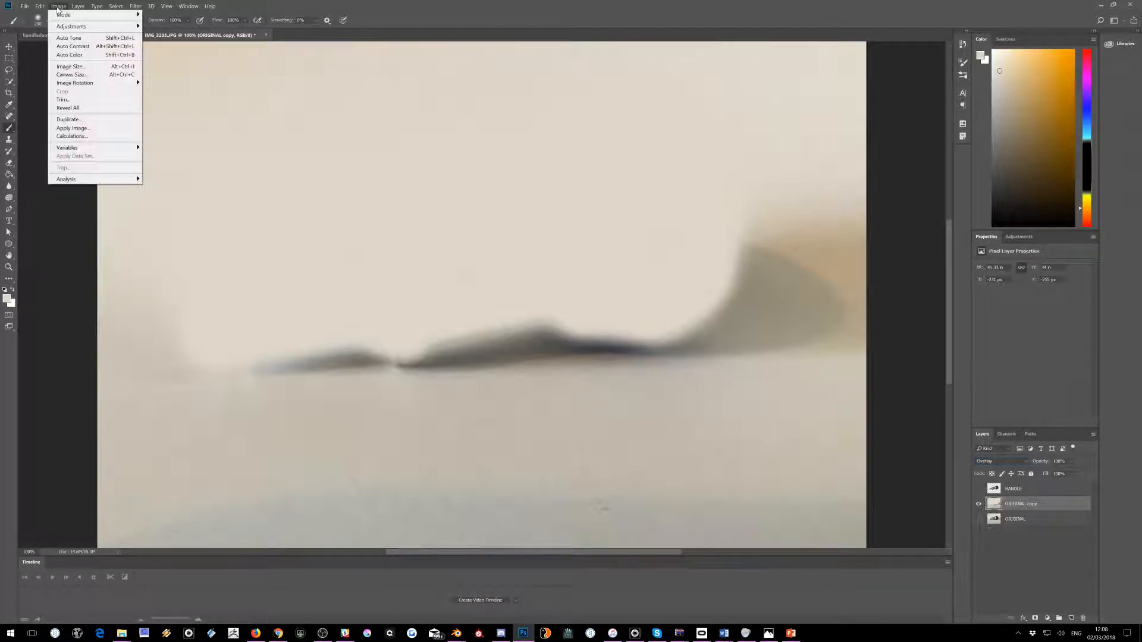
{"action": "mouse_move", "coordinate": [63, 28]}
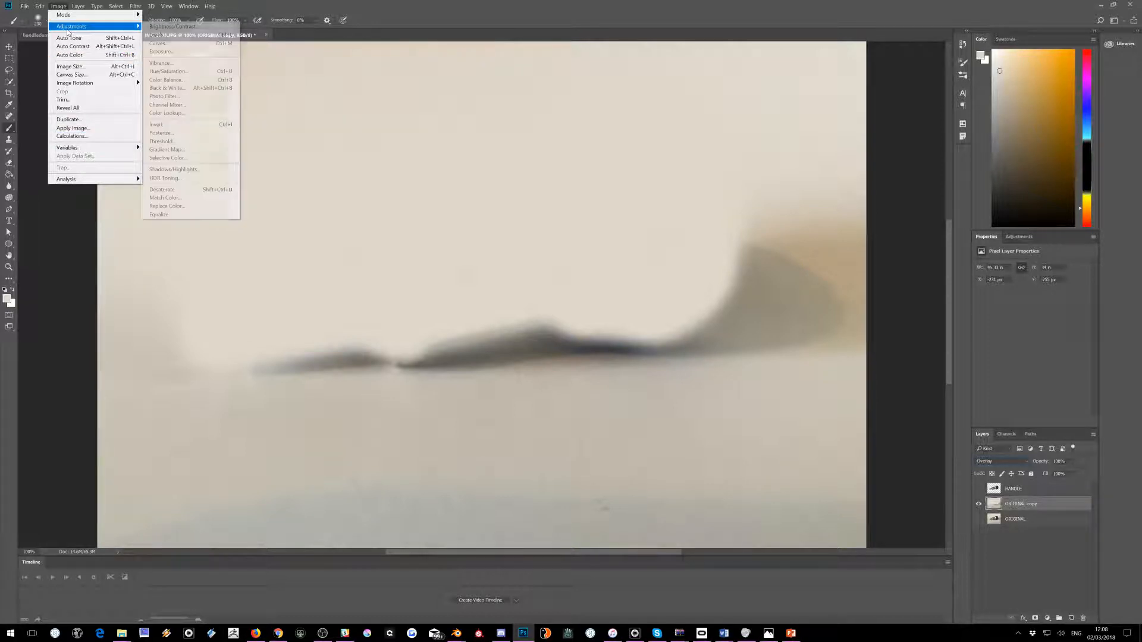
{"action": "left_click", "coordinate": [163, 189]}
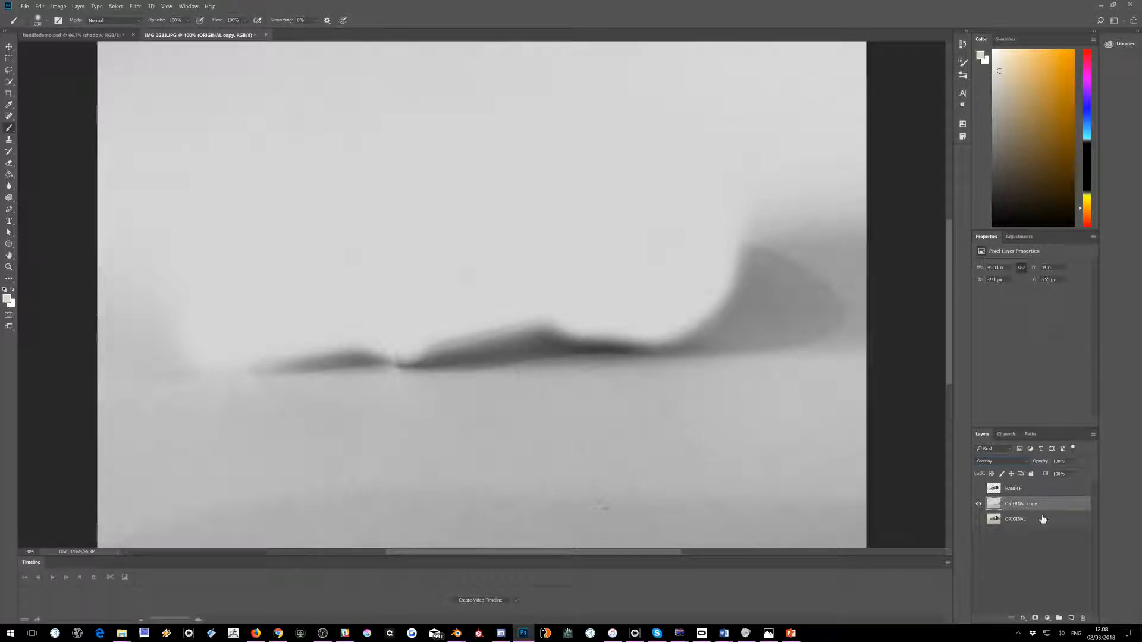
- Add a Levels adjustment layer clipped to the ORIGINAL copy layer, with the midtones at 3.12 and the white input level at 207
{"action": "left_click", "coordinate": [1046, 619]}
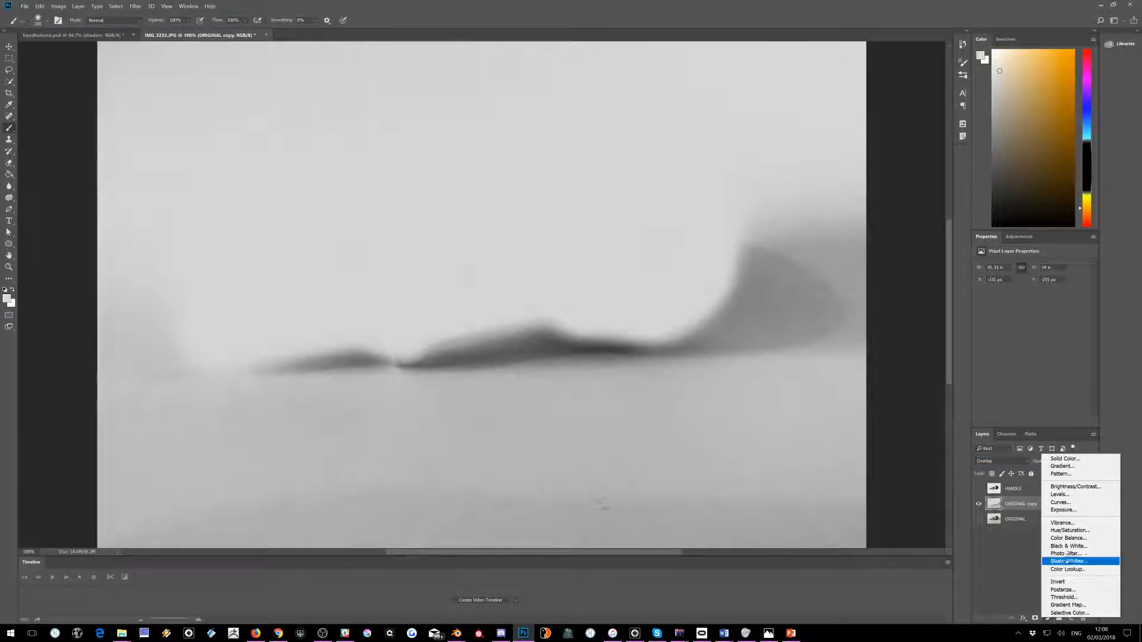
{"action": "left_click", "coordinate": [1060, 495]}
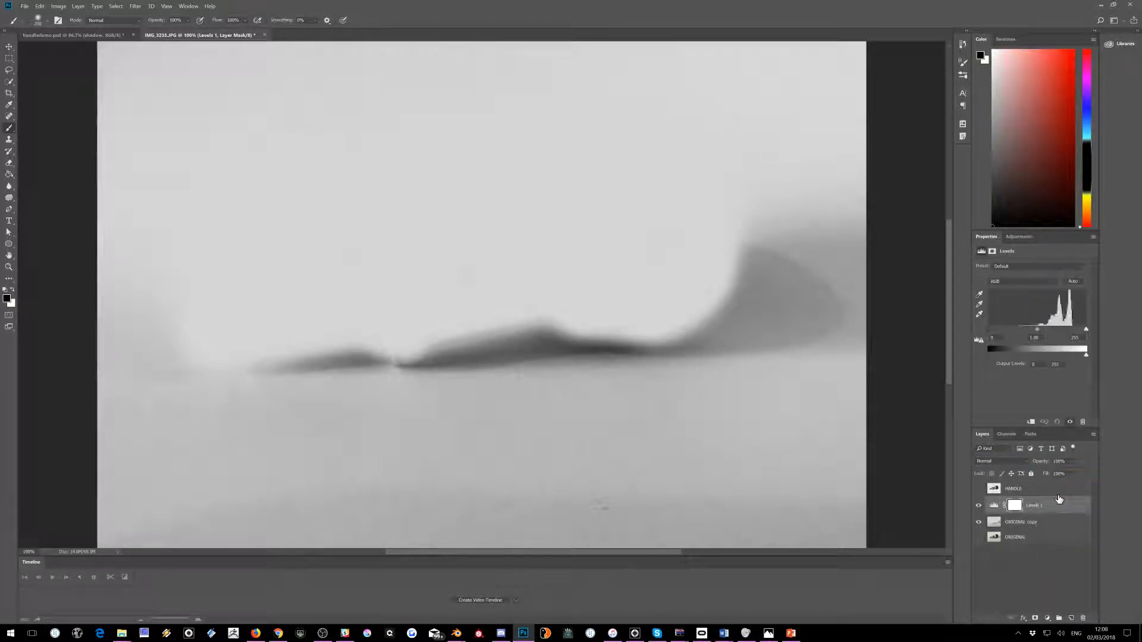
{"action": "left_click", "coordinate": [1031, 423]}
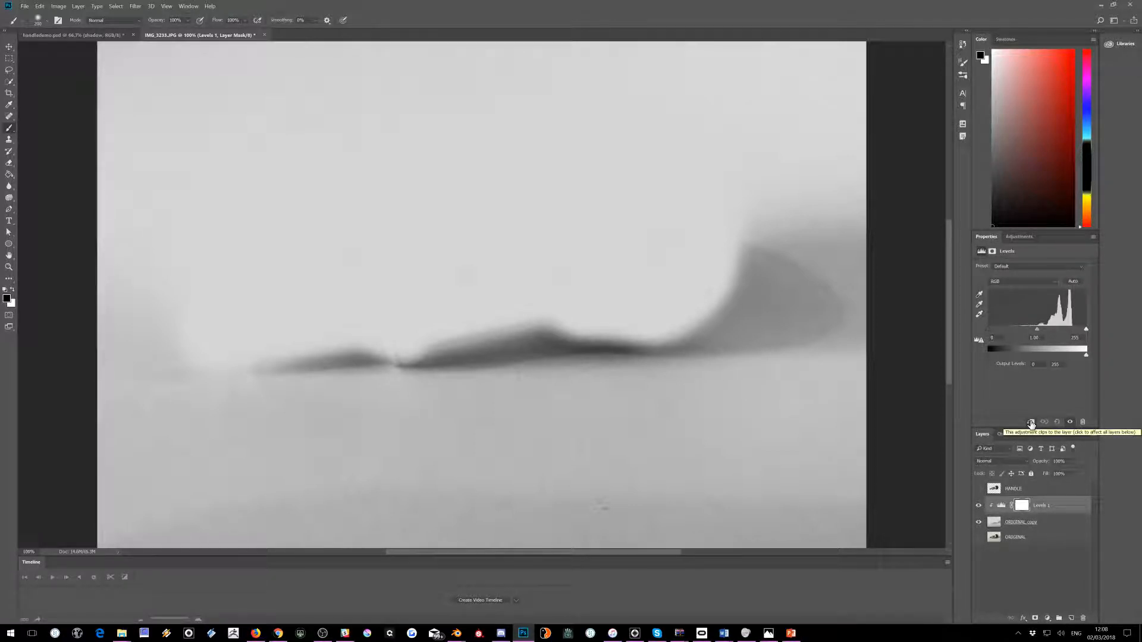
{"action": "mouse_move", "coordinate": [992, 329]}
{"action": "left_mouse_down"}
{"action": "mouse_move", "coordinate": [1018, 331]}
{"action": "mouse_move", "coordinate": [1005, 338]}
{"action": "left_mouse_up"}
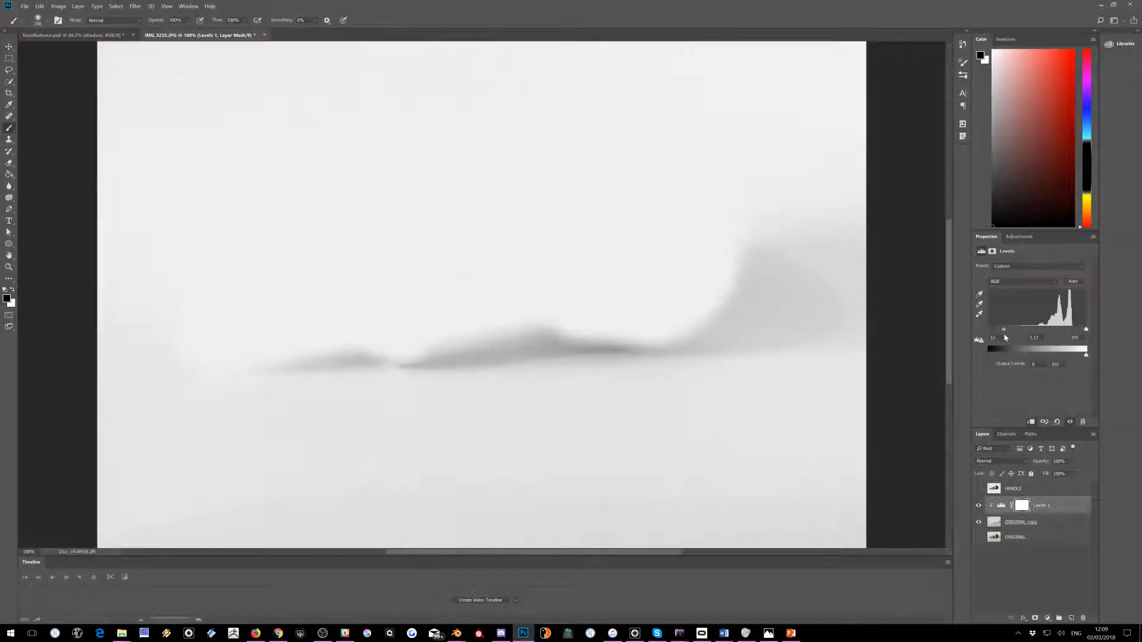
{"action": "mouse_move", "coordinate": [1086, 330]}
{"action": "left_mouse_down"}
{"action": "mouse_move", "coordinate": [1055, 335]}
{"action": "mouse_move", "coordinate": [1068, 334]}
{"action": "left_mouse_up"}
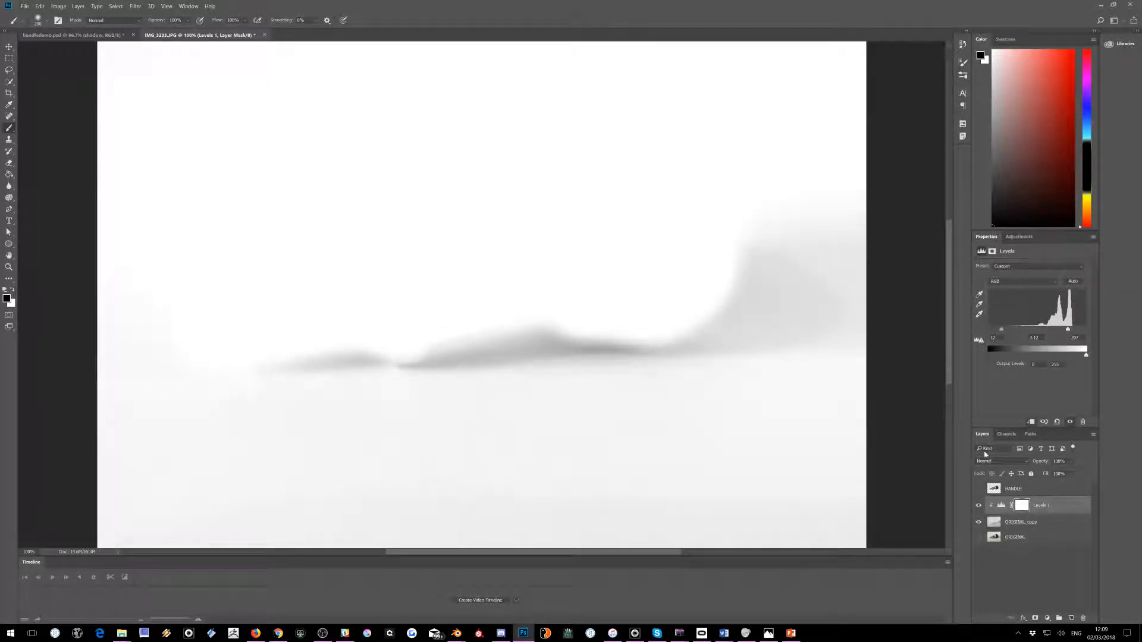
- Show the HANDLE layer over the whitened background and examine the handle and its shadow up close
{"action": "left_click", "coordinate": [979, 489]}
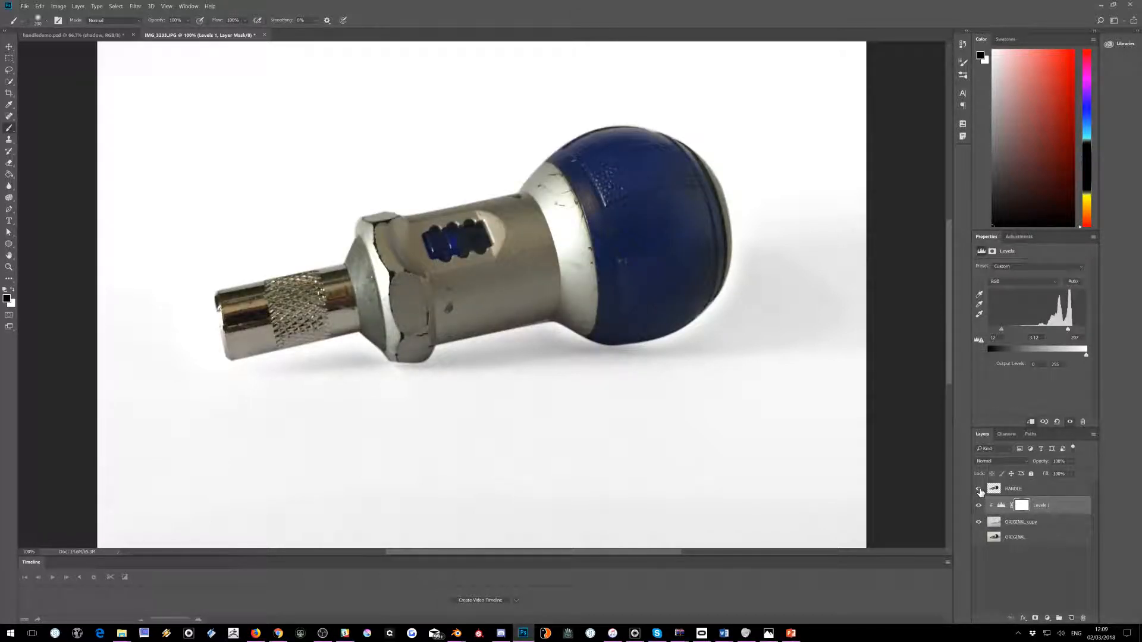
{"action": "left_click", "coordinate": [978, 489]}
{"action": "left_click", "coordinate": [979, 488]}
{"action": "scroll", "coordinate": [423, 341], "scroll_direction": "up", "scroll_amount": 2}
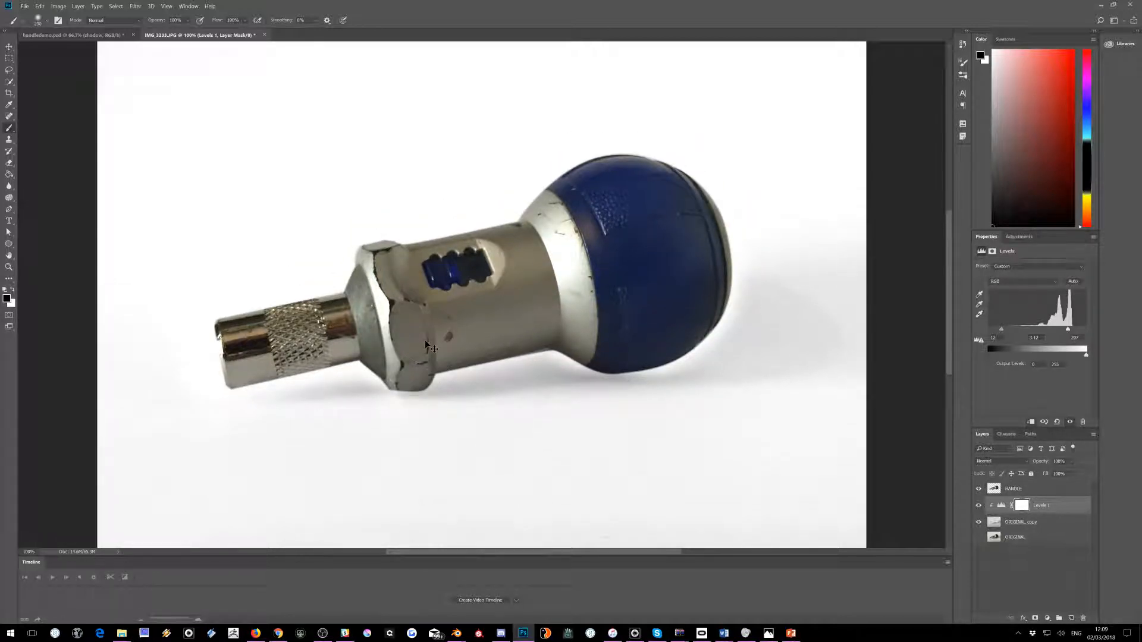
{"action": "key", "text": "ctrl+plus"}
{"action": "scroll", "coordinate": [425, 343], "scroll_direction": "up", "scroll_amount": 3}
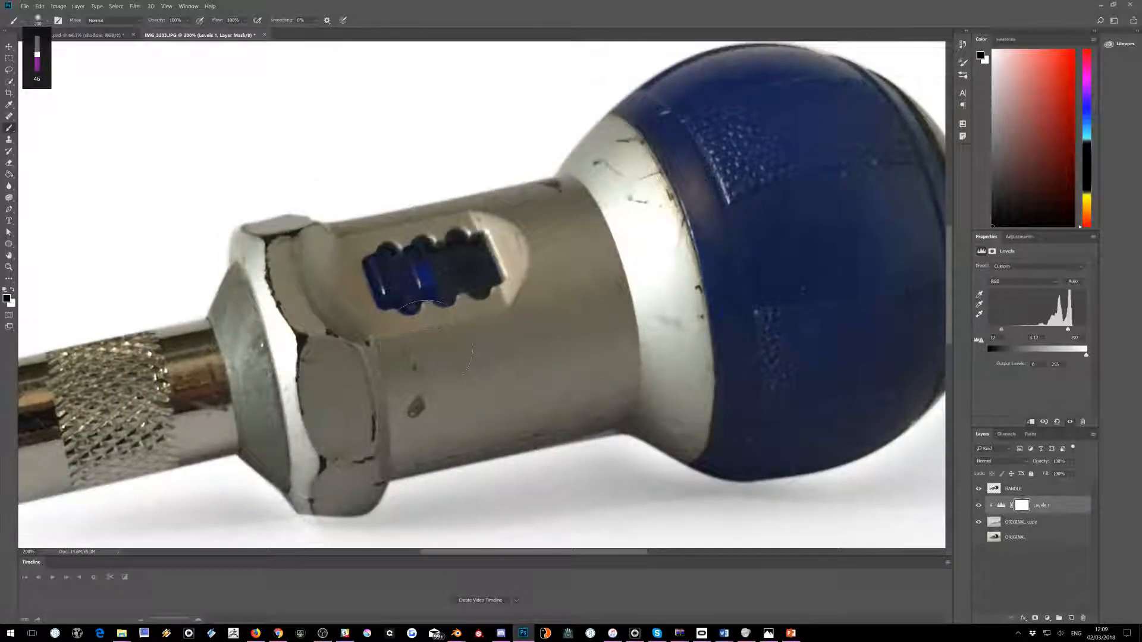
- Heal the dark spot and small marks on the HANDLE layer's metal cylinder with an enlarged Spot Healing Brush
{"action": "scroll", "coordinate": [855, 427], "scroll_direction": "up", "scroll_amount": 1}
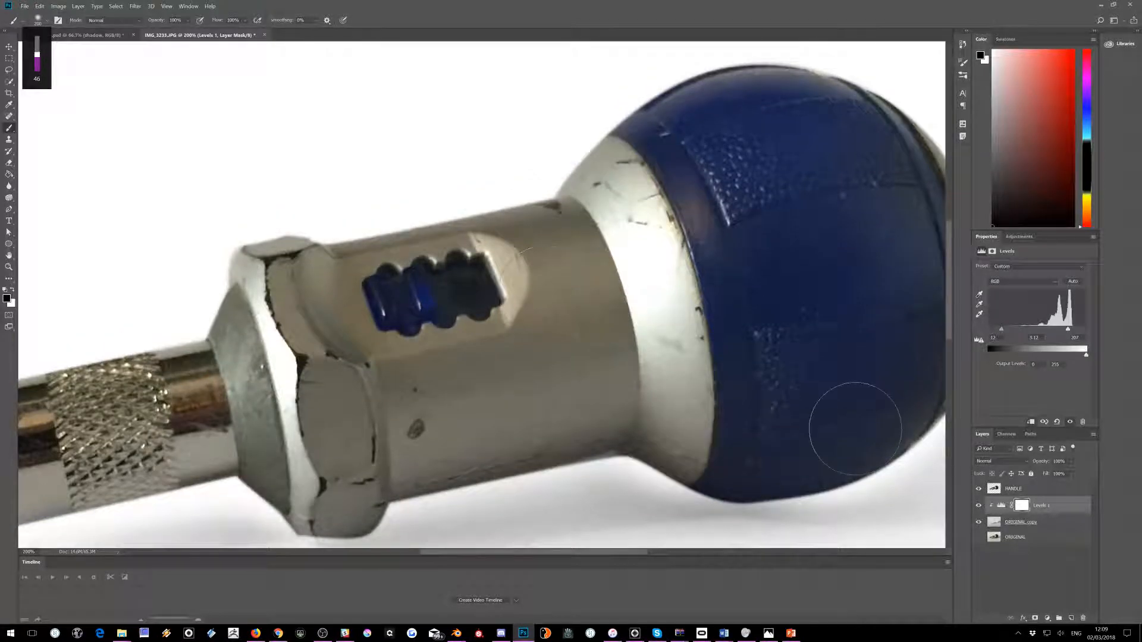
{"action": "left_click", "coordinate": [1023, 491]}
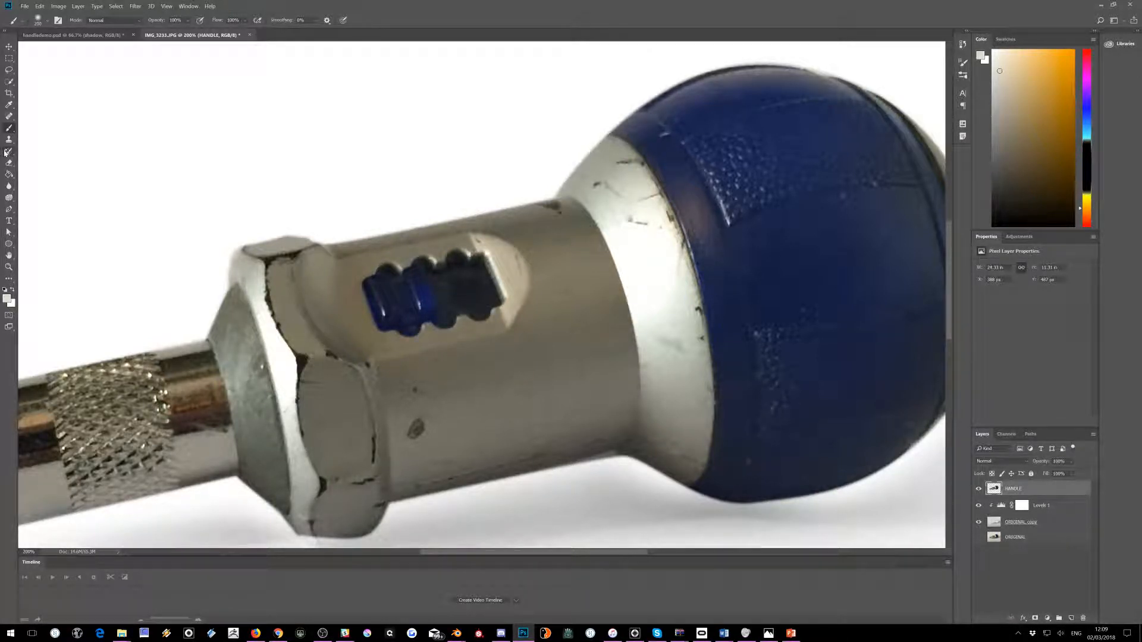
{"action": "left_click", "coordinate": [9, 117]}
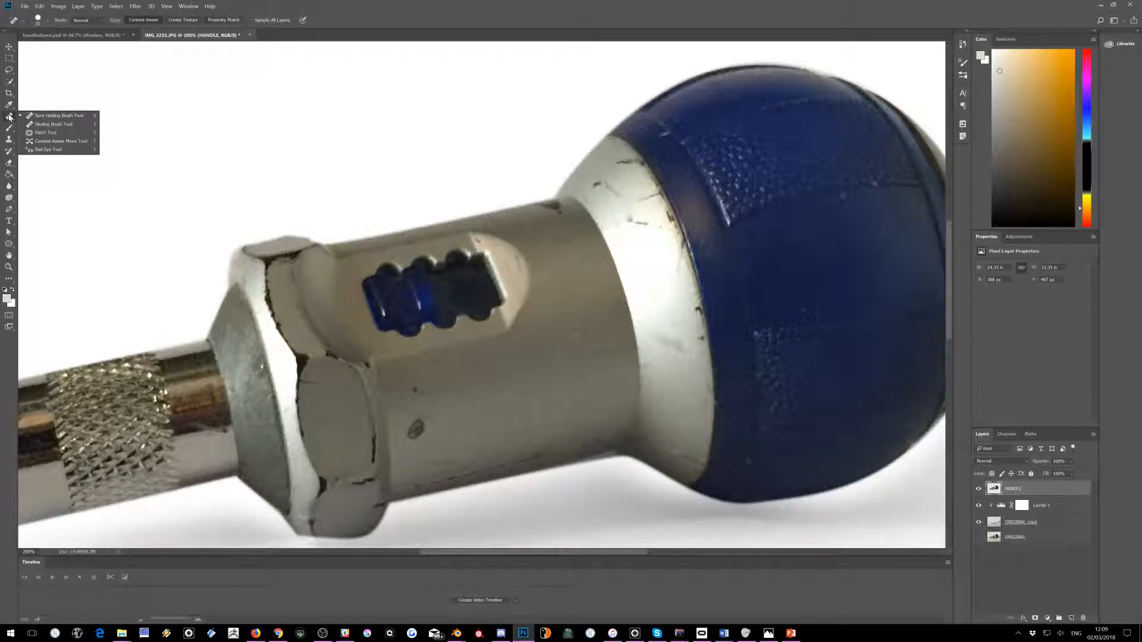
{"action": "left_click", "coordinate": [46, 117]}
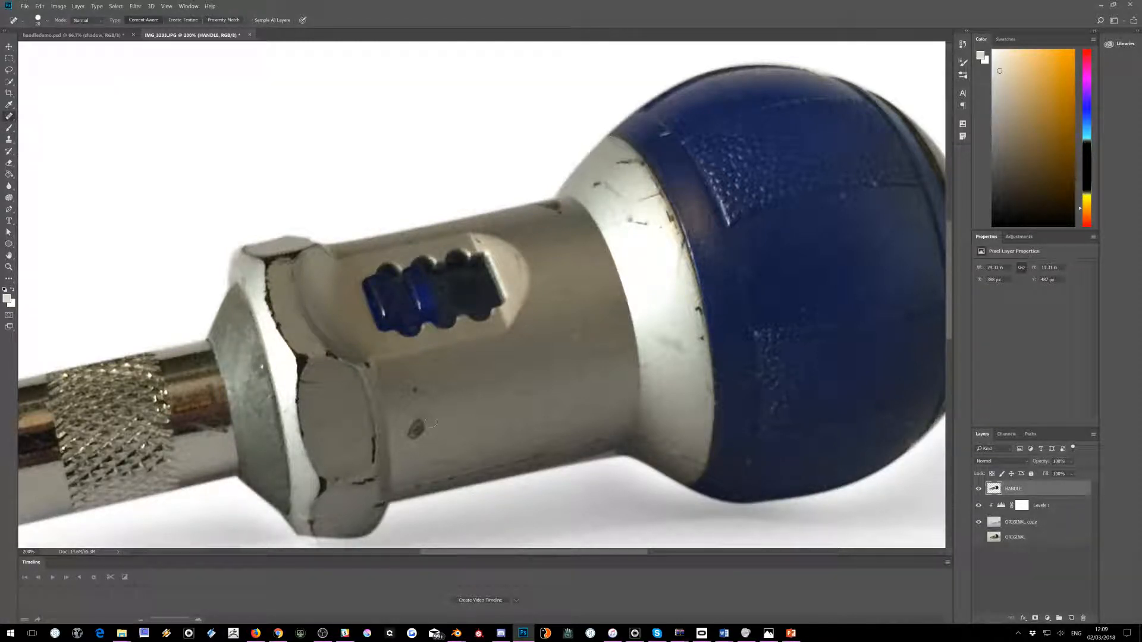
{"action": "key", "text": "bracketright"}
{"action": "key", "text": "bracketright"}
{"action": "key", "text": "bracketright"}
{"action": "left_click", "coordinate": [444, 427], "text": "alt"}
{"action": "left_click", "coordinate": [587, 242]}
{"action": "left_click", "coordinate": [418, 429]}
{"action": "left_click", "coordinate": [426, 402]}
{"action": "left_click", "coordinate": [428, 414]}
{"action": "left_click", "coordinate": [409, 436]}
- Heal the scratches and specks across the middle of the silver collar beside the blue ball
{"action": "left_click", "coordinate": [641, 224]}
{"action": "left_click", "coordinate": [652, 229]}
{"action": "left_click", "coordinate": [640, 223]}
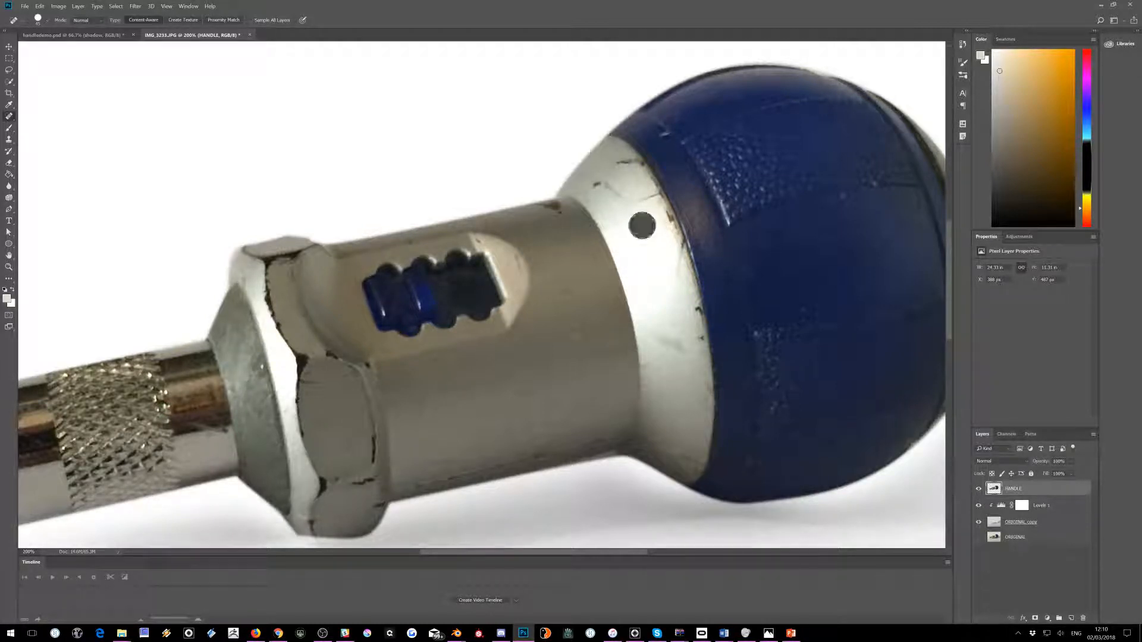
{"action": "left_click", "coordinate": [655, 340]}
{"action": "left_click", "coordinate": [672, 341]}
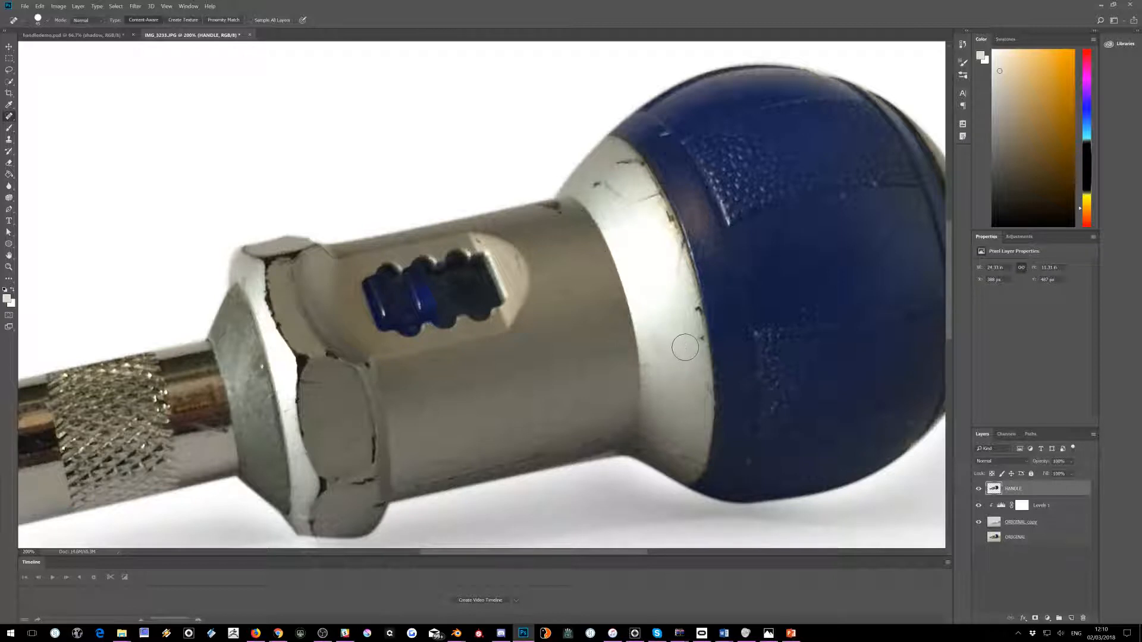
{"action": "left_click", "coordinate": [691, 341]}
{"action": "left_click", "coordinate": [690, 312]}
{"action": "left_click", "coordinate": [656, 364]}
- Heal the dark marks on the upper part of the silver collar and along its edge with the ball
{"action": "left_click", "coordinate": [600, 188]}
{"action": "left_click", "coordinate": [618, 164]}
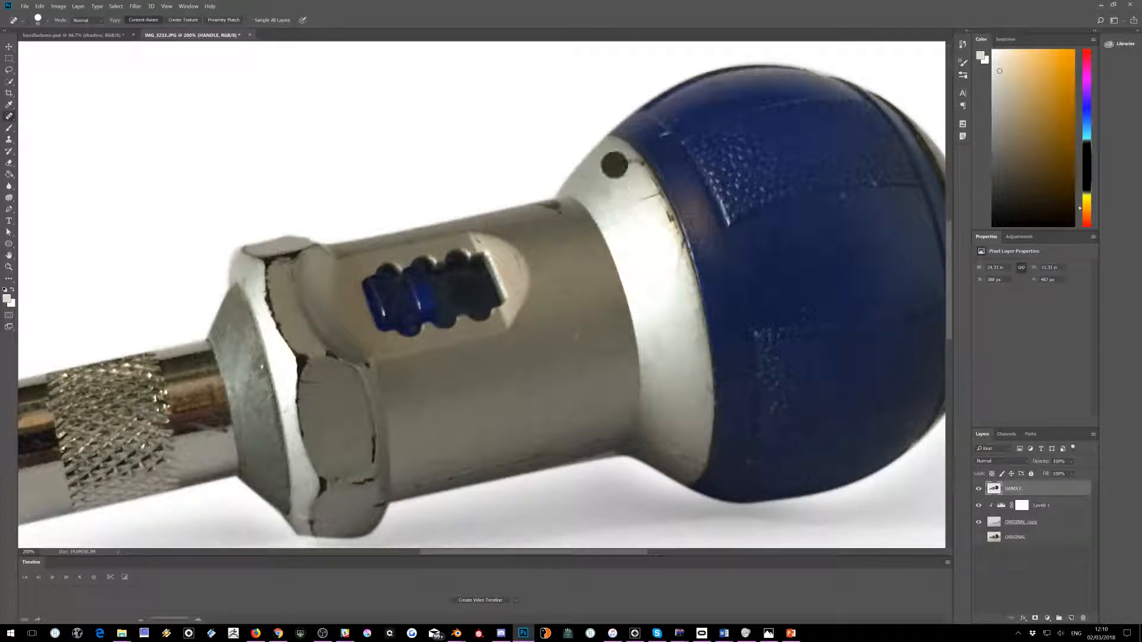
{"action": "left_click", "coordinate": [622, 166]}
{"action": "left_click", "coordinate": [630, 169]}
{"action": "left_click", "coordinate": [628, 180]}
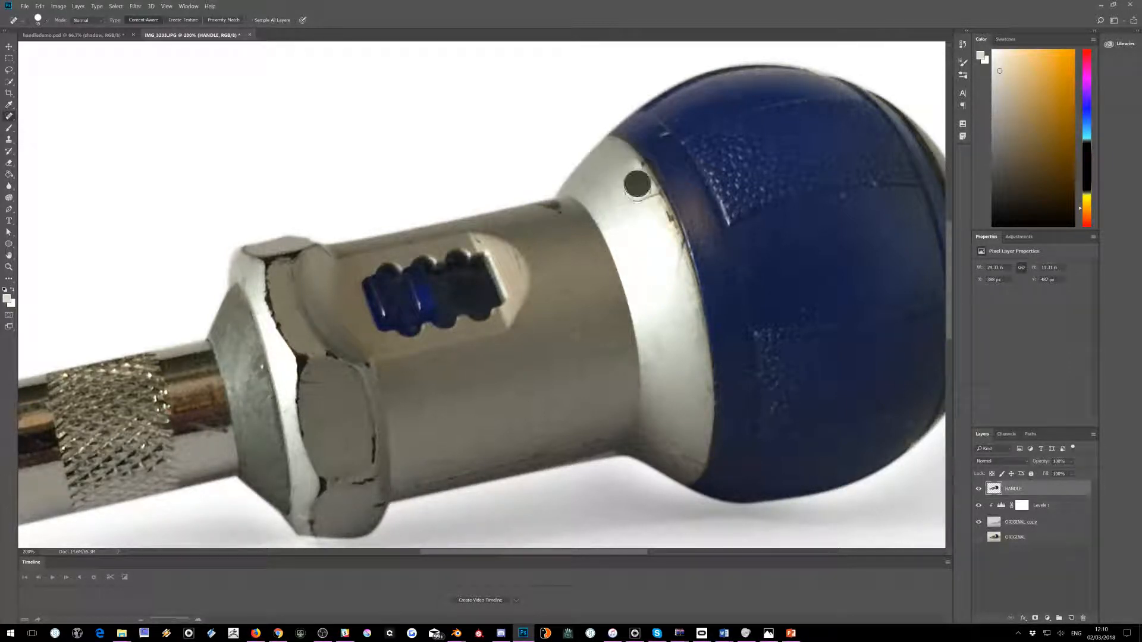
{"action": "left_click", "coordinate": [645, 197]}
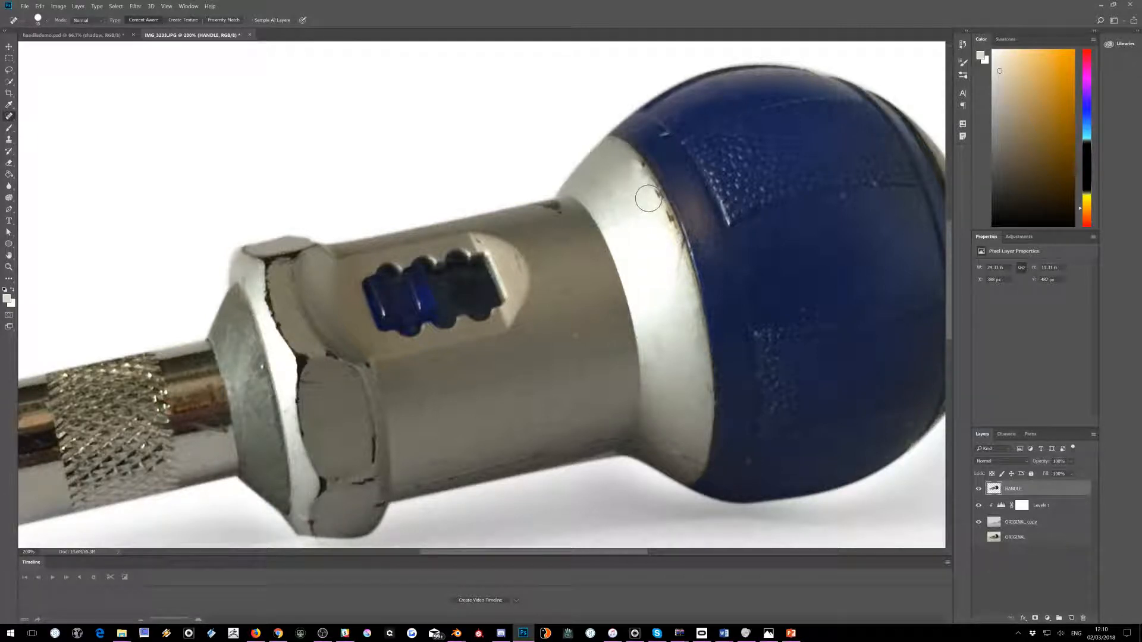
{"action": "left_click", "coordinate": [644, 204]}
{"action": "left_click", "coordinate": [654, 195]}
{"action": "left_click", "coordinate": [659, 218]}
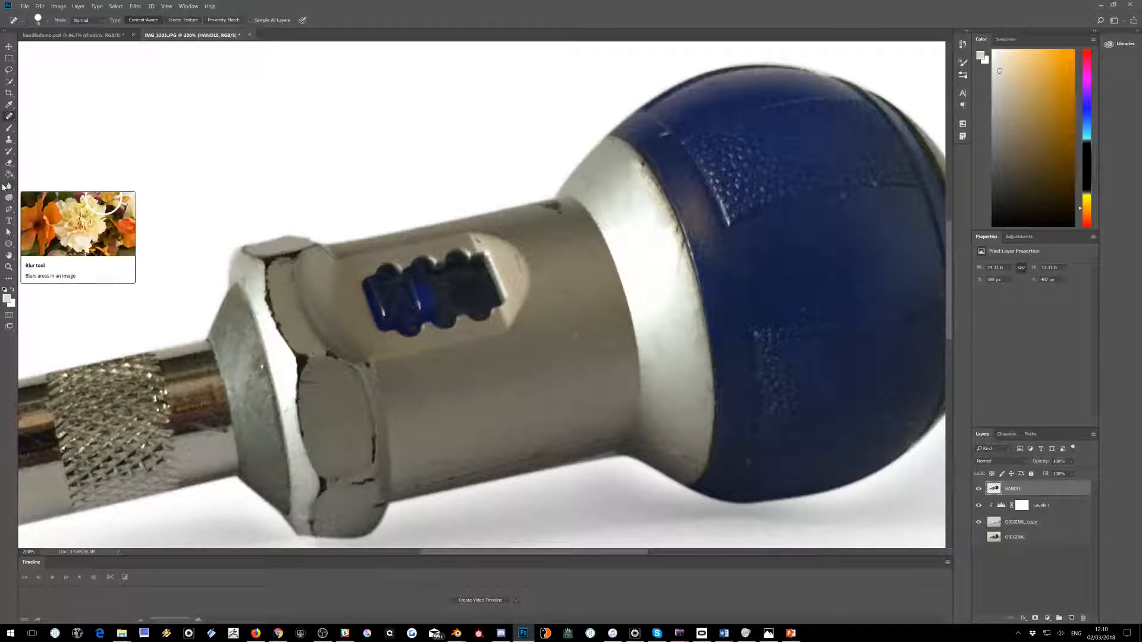
- Clone clean metal over the dark chips on the hex nut's faces with the Clone Stamp tool
{"action": "left_click", "coordinate": [10, 140]}
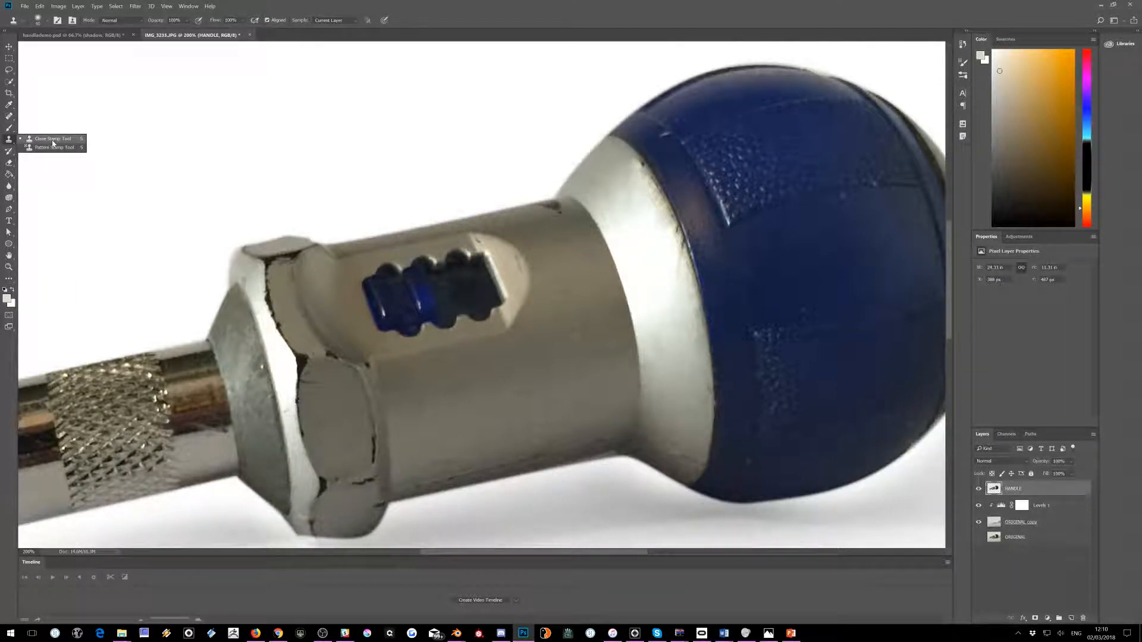
{"action": "left_click", "coordinate": [53, 141]}
{"action": "left_click", "coordinate": [379, 291], "text": "alt"}
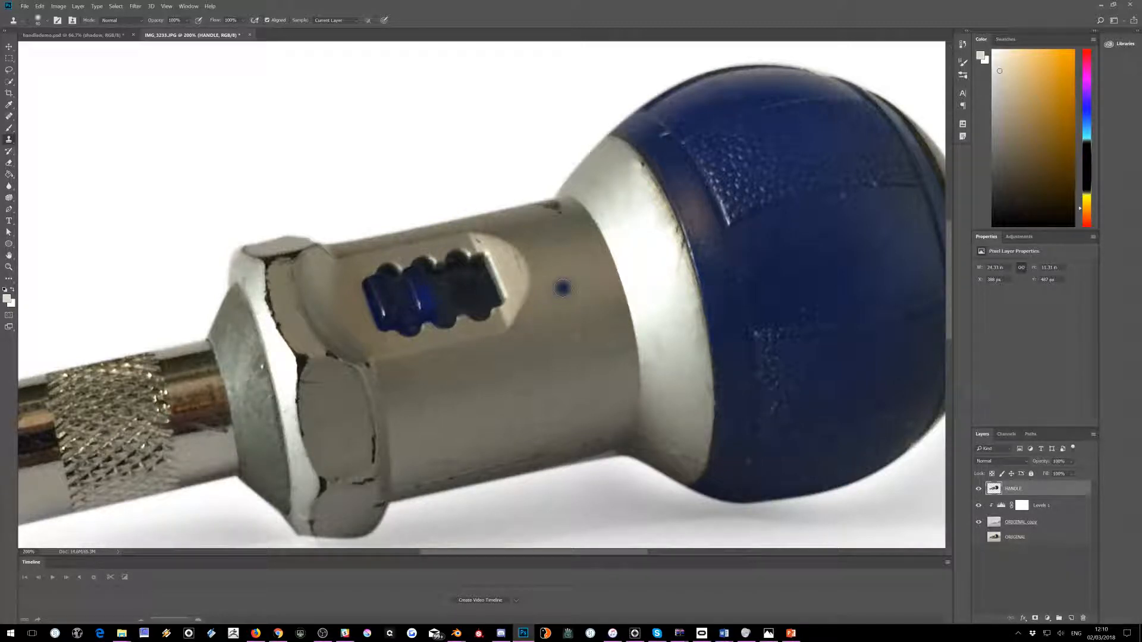
{"action": "left_click", "coordinate": [372, 424], "text": "alt"}
{"action": "left_click", "coordinate": [374, 451]}
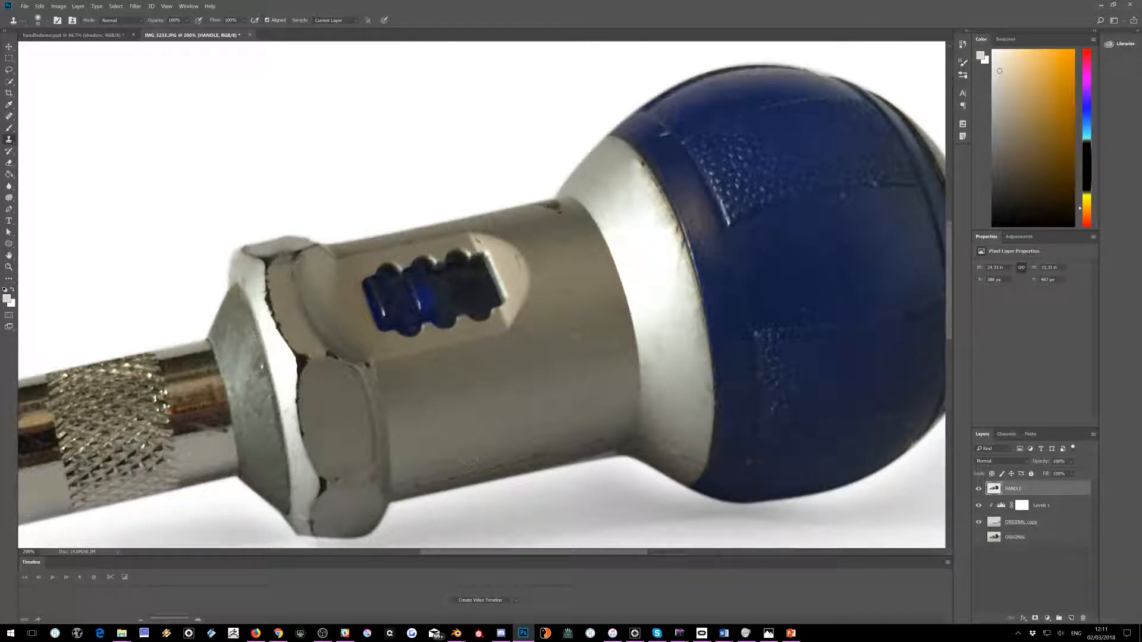
- Heal the remaining specks along the silver collar's border with the blue ball using the Spot Healing Brush
{"action": "left_click", "coordinate": [8, 118]}
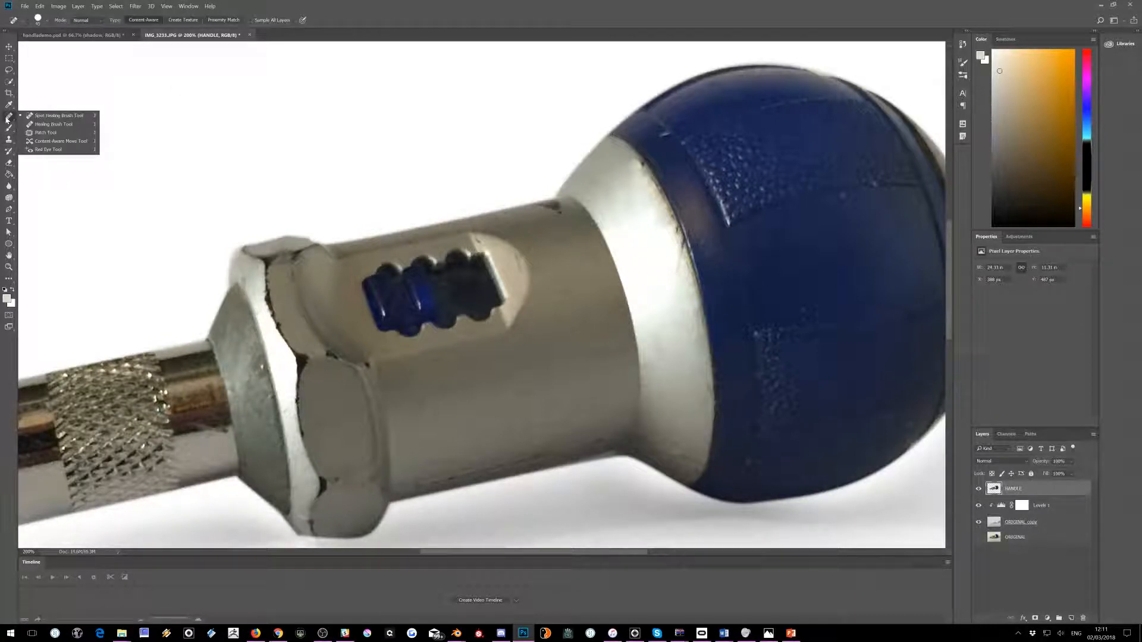
{"action": "left_click", "coordinate": [57, 115]}
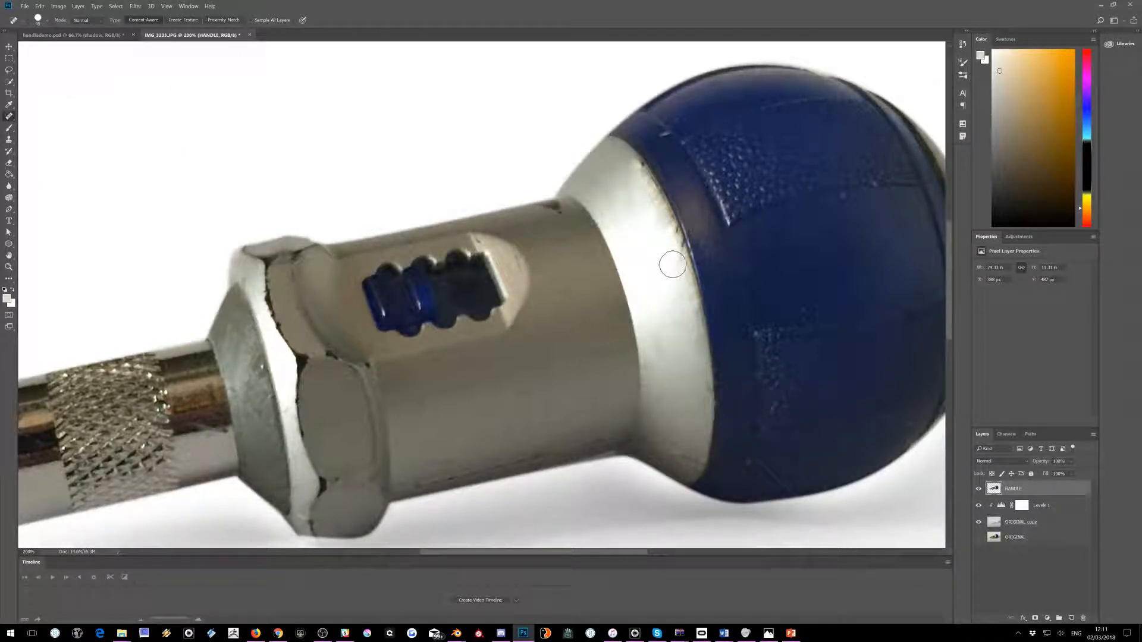
{"action": "left_click", "coordinate": [673, 262]}
{"action": "left_click", "coordinate": [671, 250]}
{"action": "left_click", "coordinate": [658, 307]}
- Heal the small light scratch on the blue ball's upper rim next to the silver collar
{"action": "scroll", "coordinate": [513, 309], "scroll_direction": "down", "scroll_amount": 2}
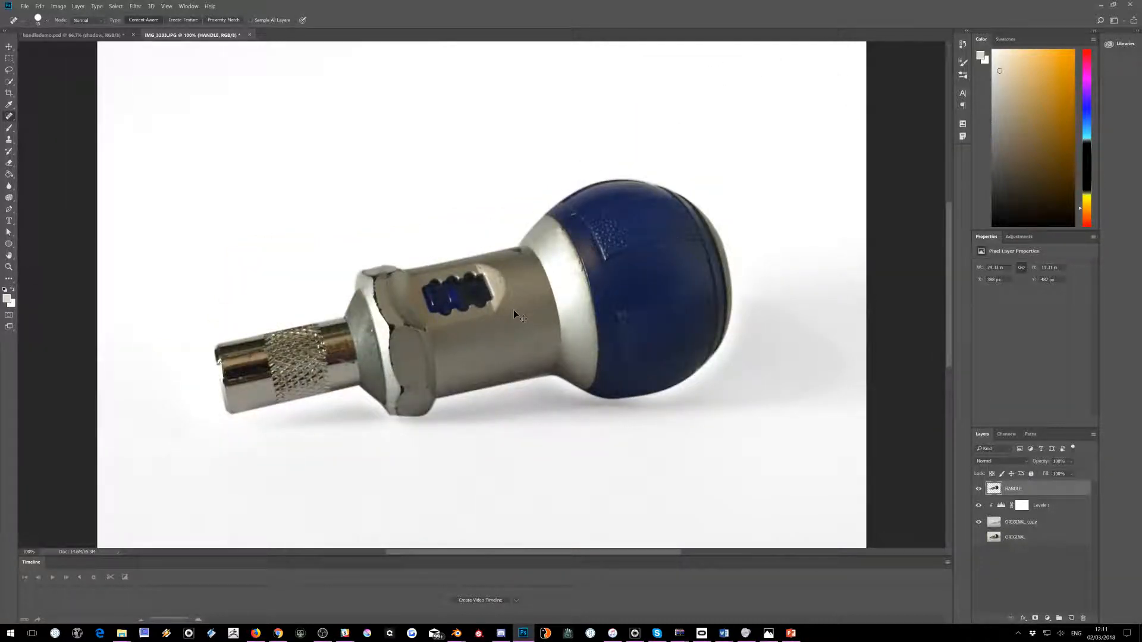
{"action": "scroll", "coordinate": [512, 310], "scroll_direction": "up", "scroll_amount": 2}
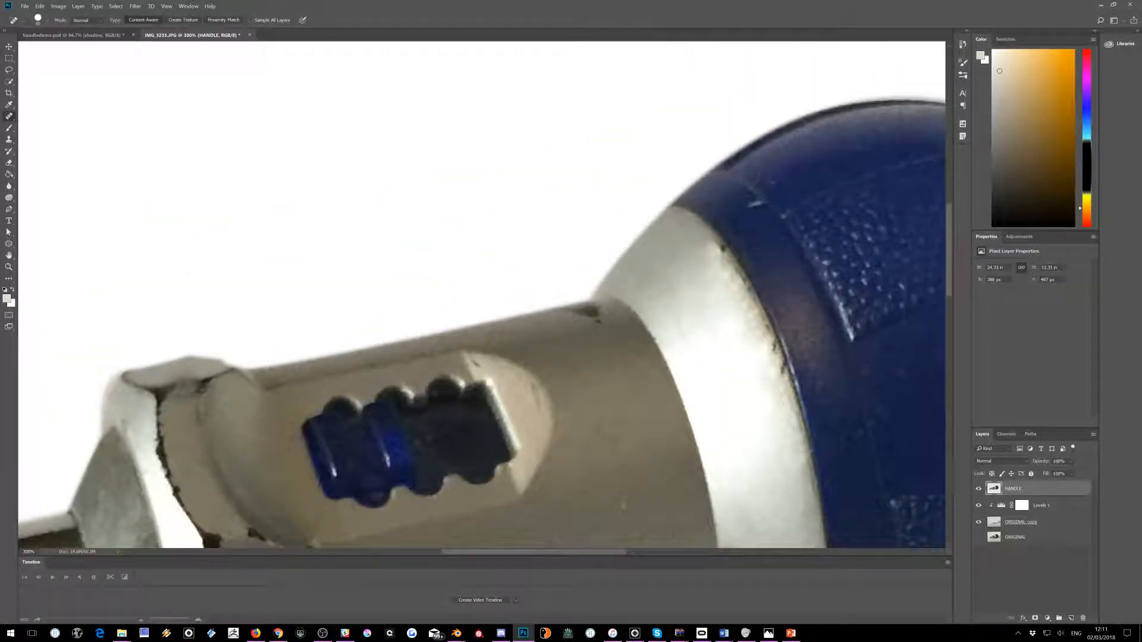
{"action": "left_click", "coordinate": [770, 238], "text": "alt"}
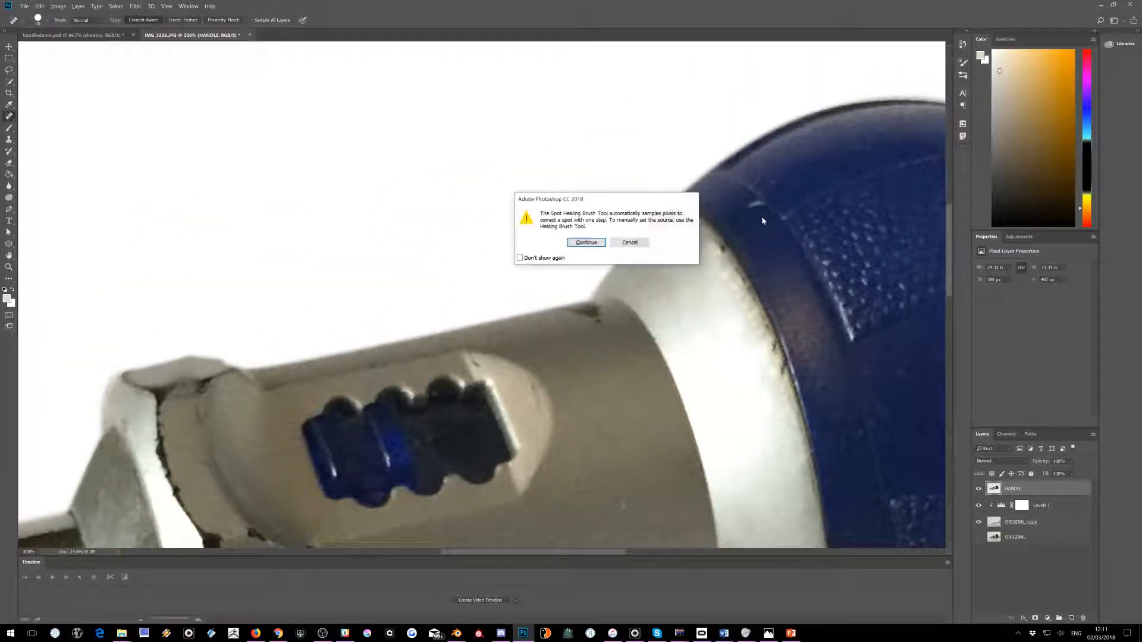
{"action": "left_click", "coordinate": [586, 242]}
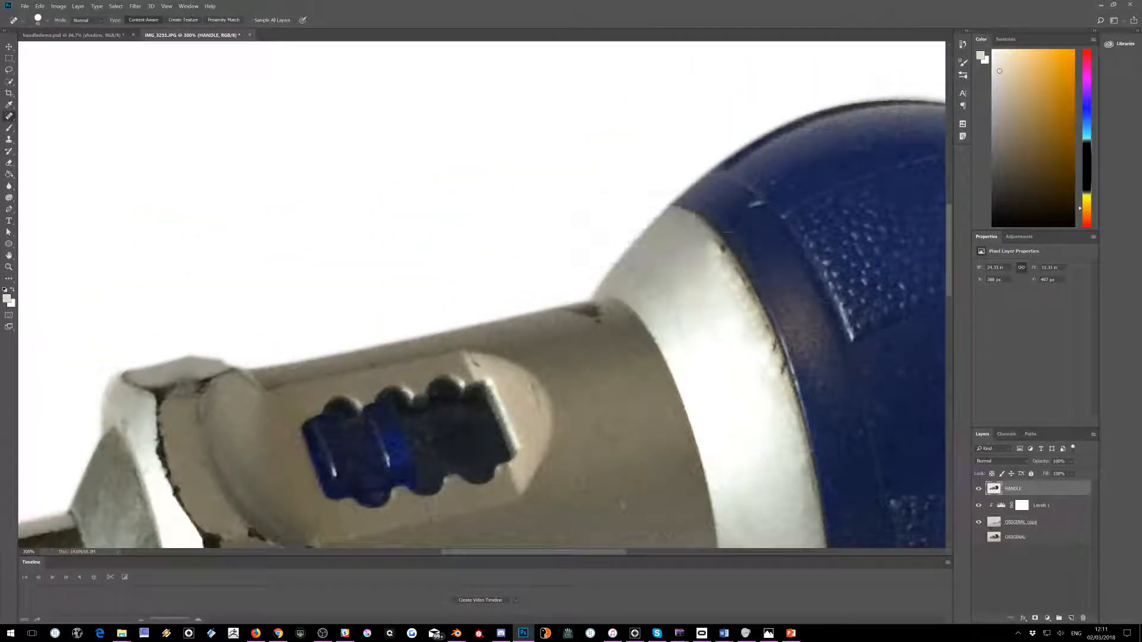
{"action": "left_click", "coordinate": [749, 215]}
{"action": "left_click", "coordinate": [738, 212]}
{"action": "left_click", "coordinate": [724, 205]}
{"action": "left_click", "coordinate": [82, 22]}
{"action": "left_click", "coordinate": [84, 27]}
{"action": "key", "text": "ctrl+minus"}
{"action": "key", "text": "ctrl+minus"}
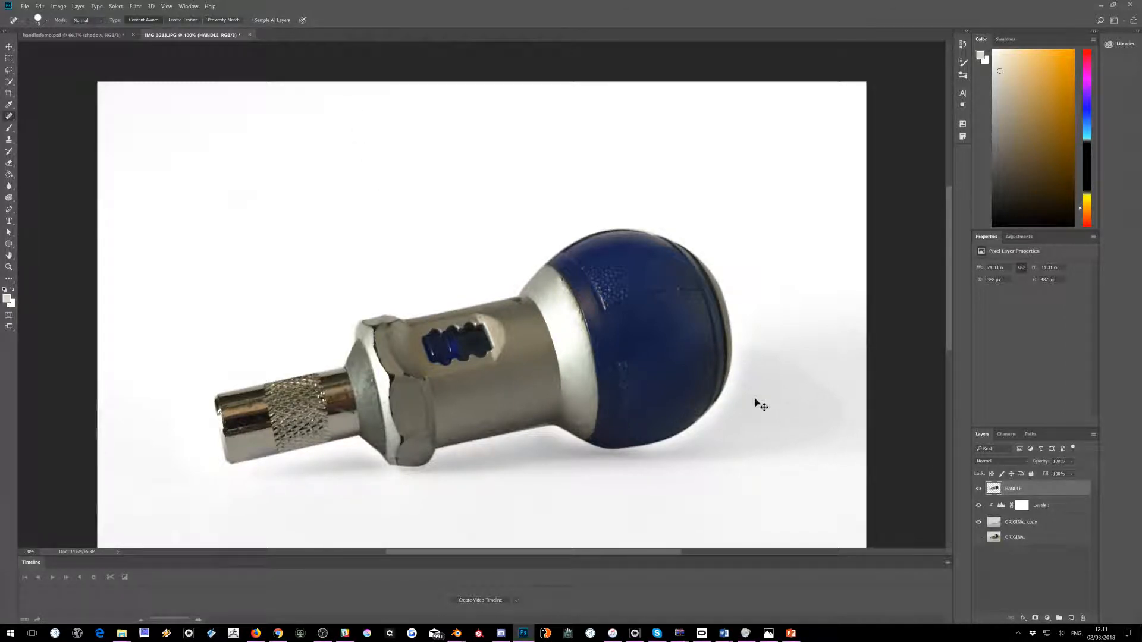
{"action": "key", "text": "ctrl+minus"}
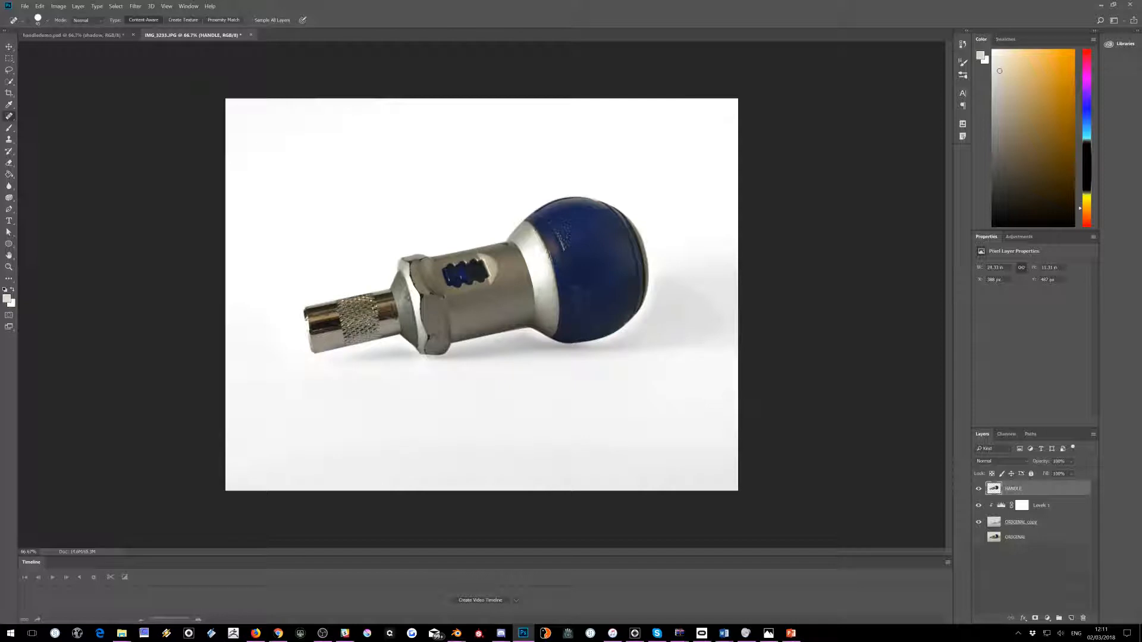
- Create a new layer directly above ORIGINAL and sample a blue from the handle's ball as the foreground colour
{"action": "left_click", "coordinate": [1040, 537]}
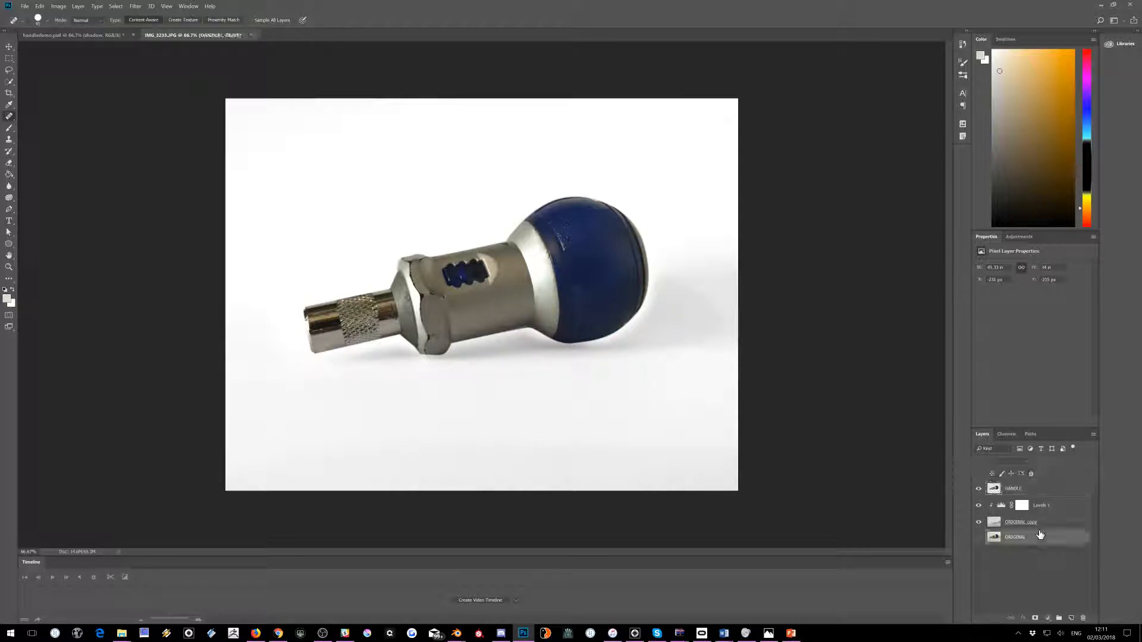
{"action": "left_click", "coordinate": [1071, 620]}
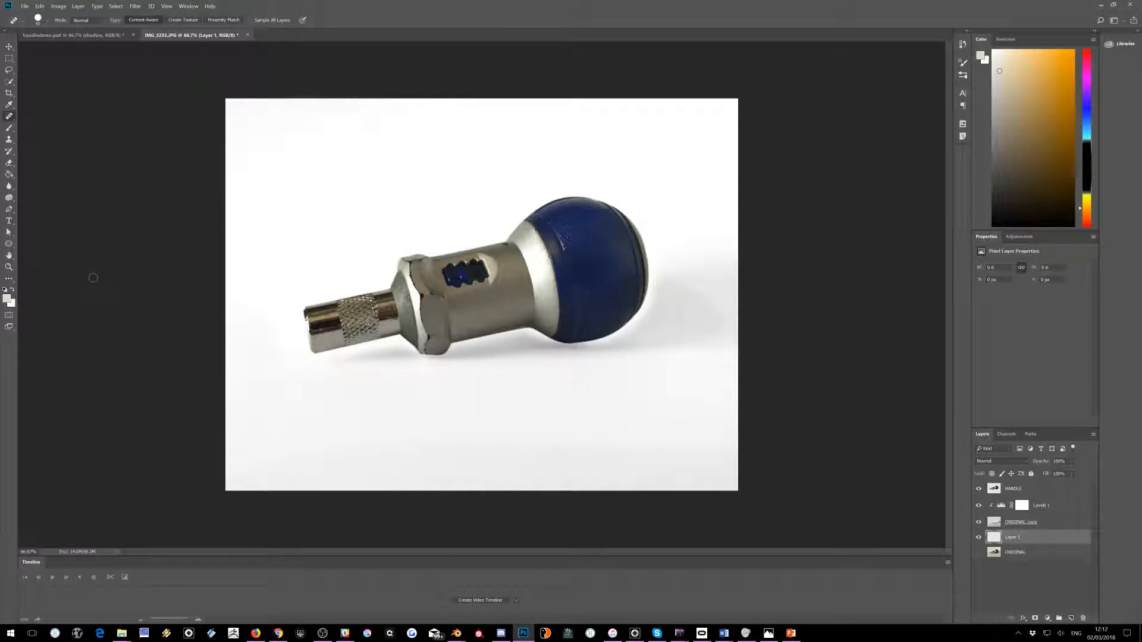
{"action": "left_click", "coordinate": [8, 104]}
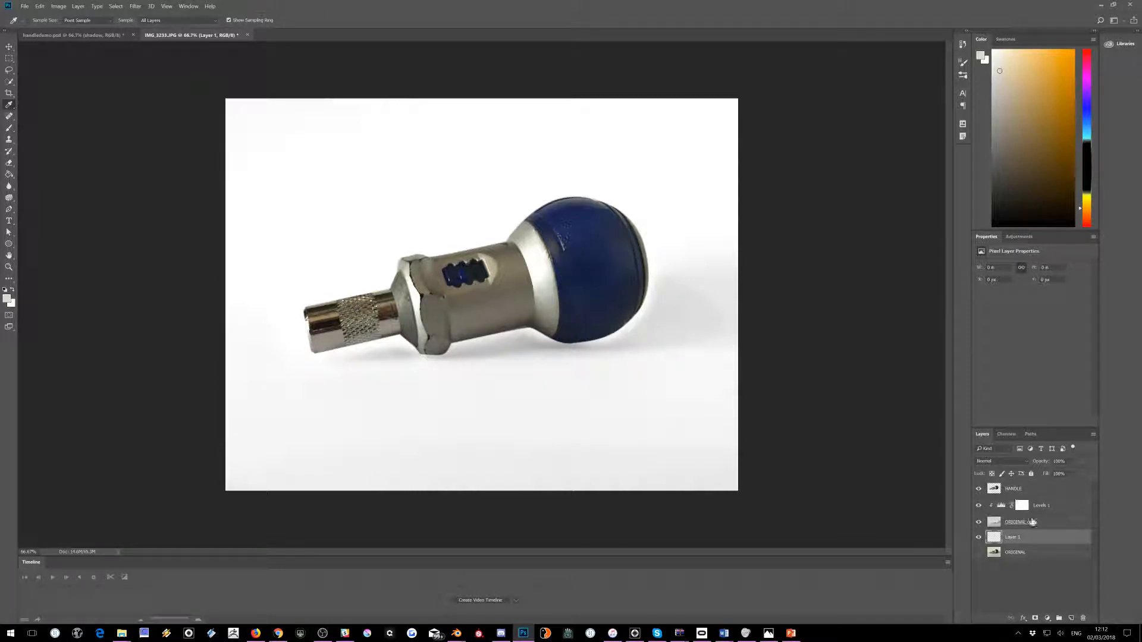
{"action": "left_click", "coordinate": [1013, 488]}
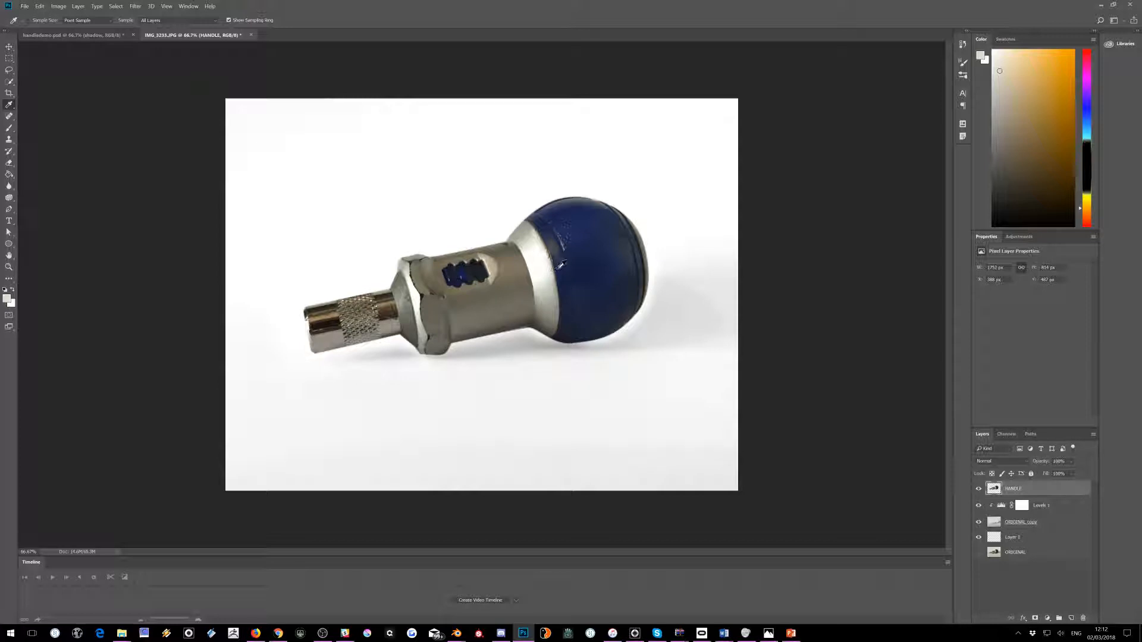
{"action": "left_click_drag", "start_coordinate": [564, 260], "coordinate": [572, 230]}
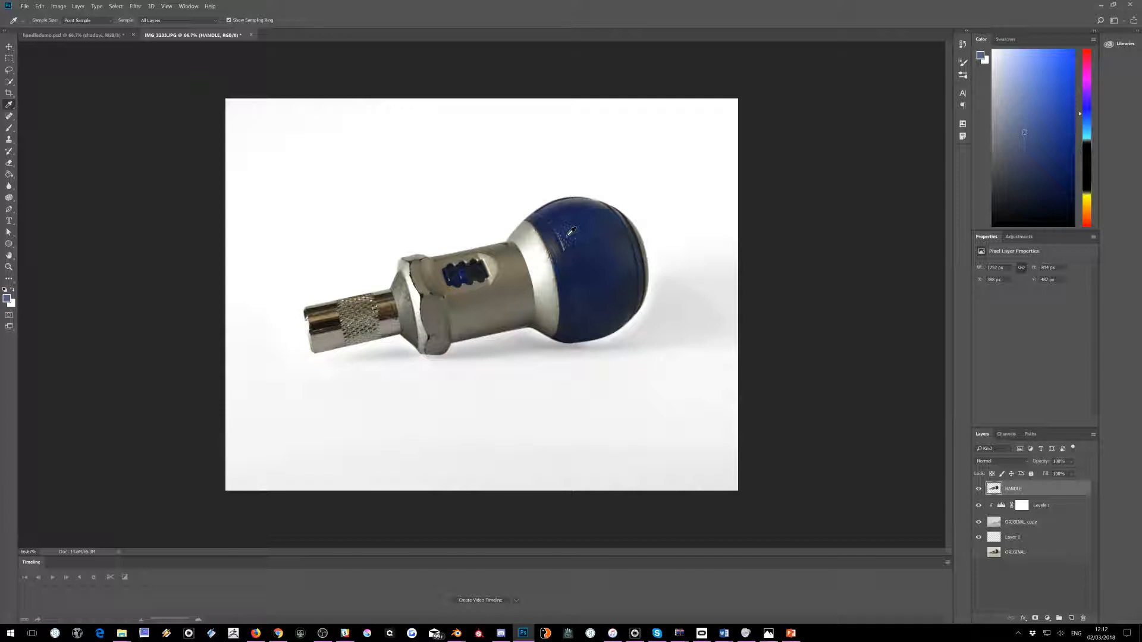
- Fill all of Layer 1 with the sampled blue, hiding the HANDLE layer temporarily to fill the handle-shaped gap
{"action": "left_click", "coordinate": [1021, 538]}
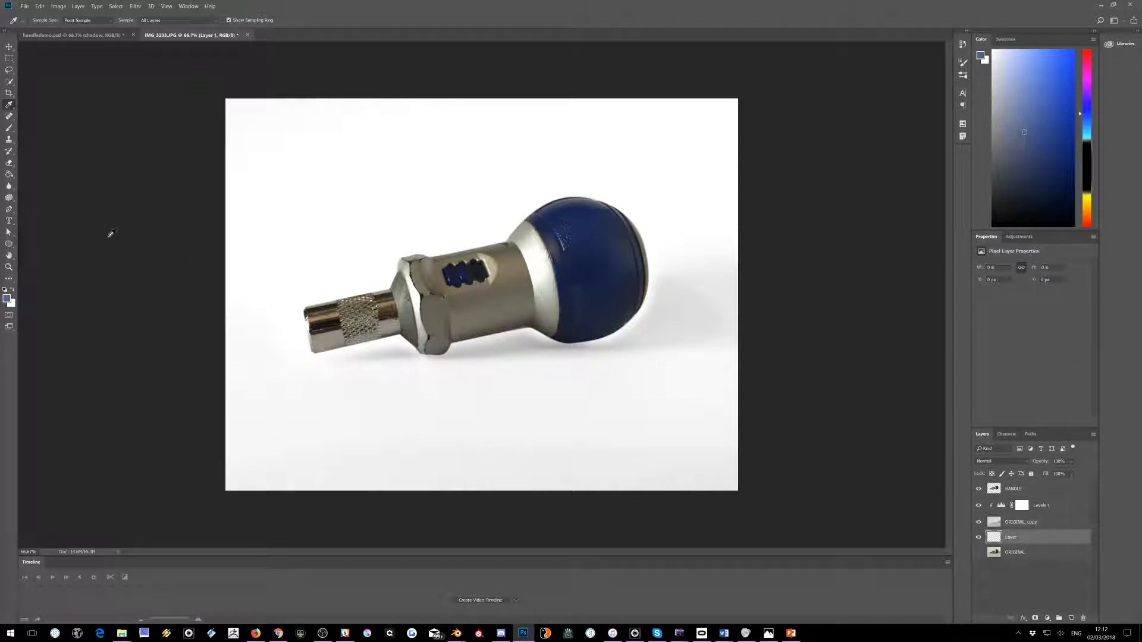
{"action": "left_click", "coordinate": [9, 174]}
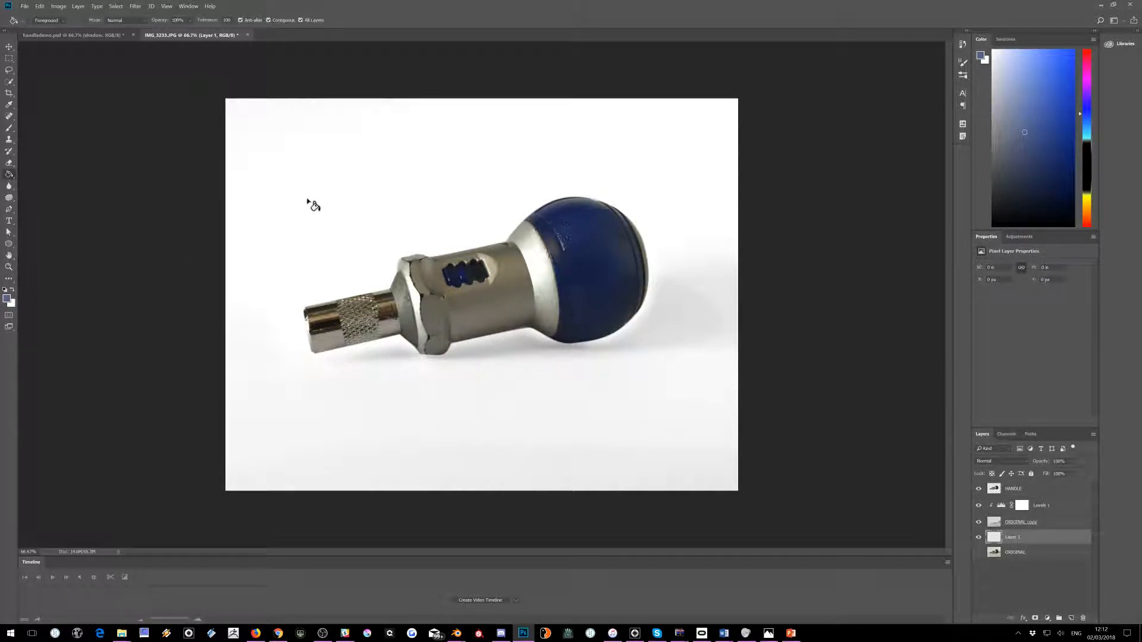
{"action": "left_click", "coordinate": [314, 206]}
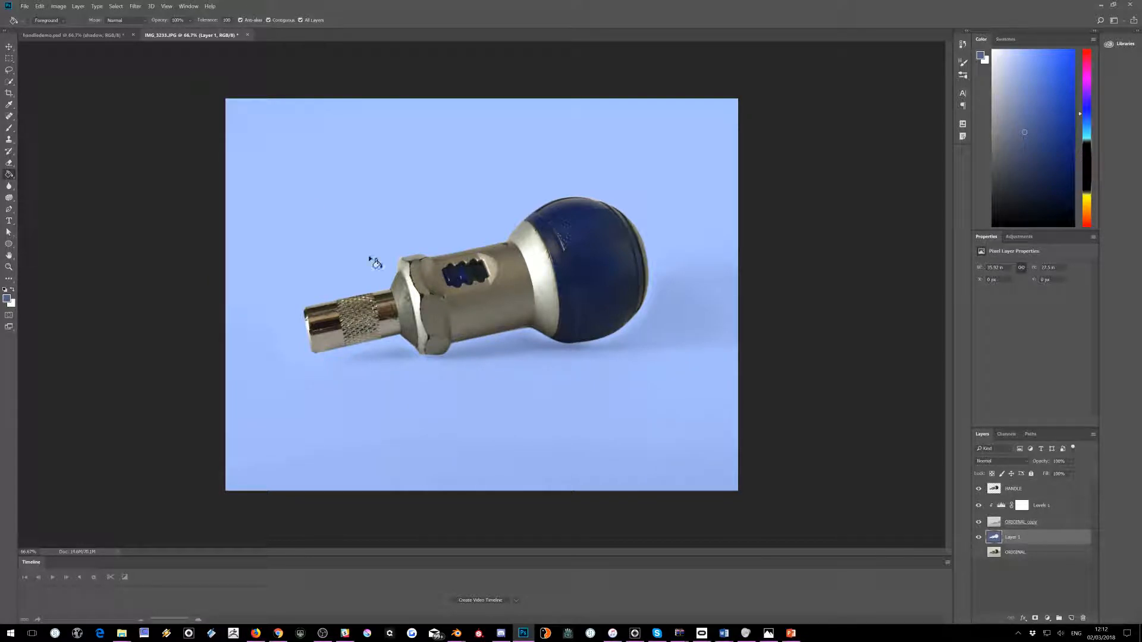
{"action": "left_click", "coordinate": [980, 491]}
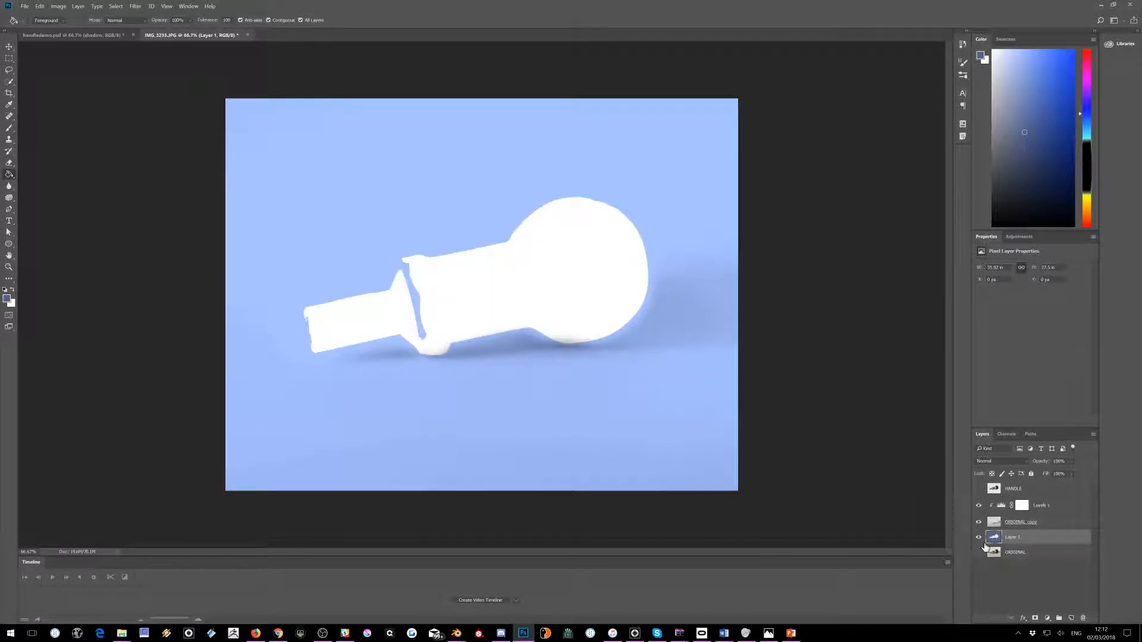
{"action": "left_click", "coordinate": [472, 278]}
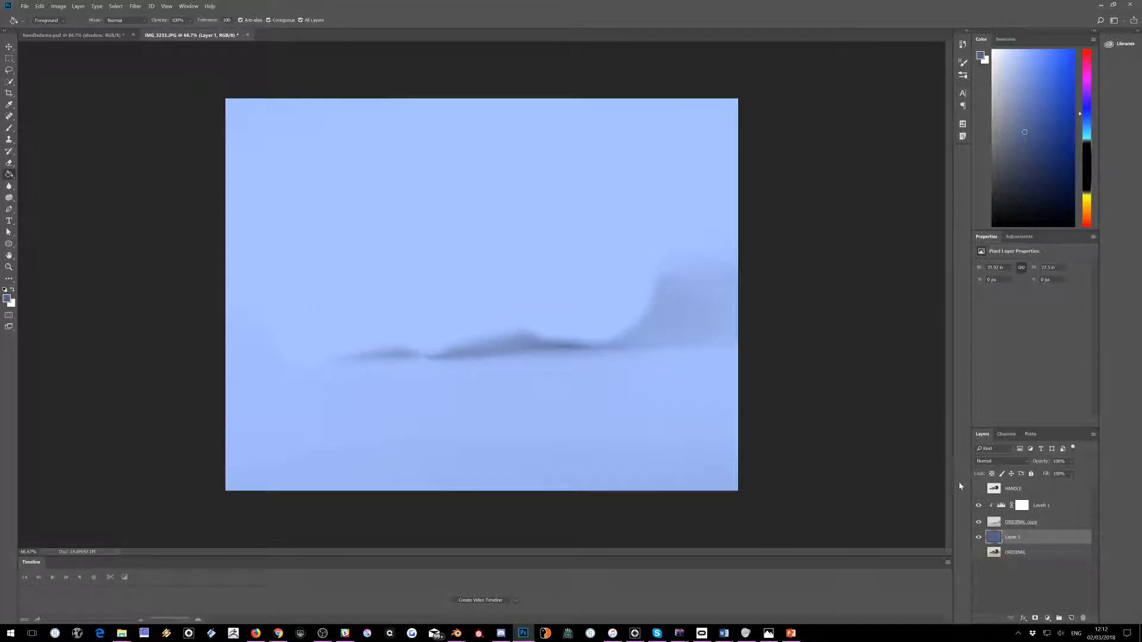
{"action": "left_click", "coordinate": [978, 491]}
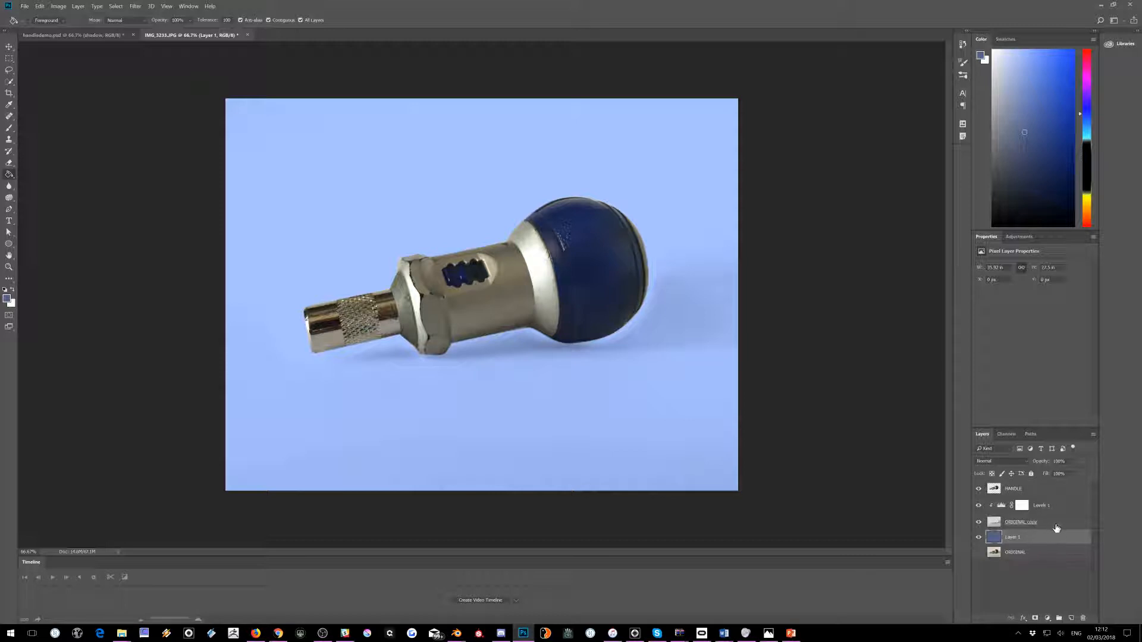
- Check the ORIGINAL copy shadow layer against the blue, and lower the Levels 1 white input level to 147
{"action": "left_click", "coordinate": [978, 522]}
{"action": "left_click", "coordinate": [978, 523]}
{"action": "left_click", "coordinate": [979, 522]}
{"action": "left_click", "coordinate": [978, 522]}
{"action": "left_click", "coordinate": [1041, 524]}
{"action": "left_click", "coordinate": [1001, 504]}
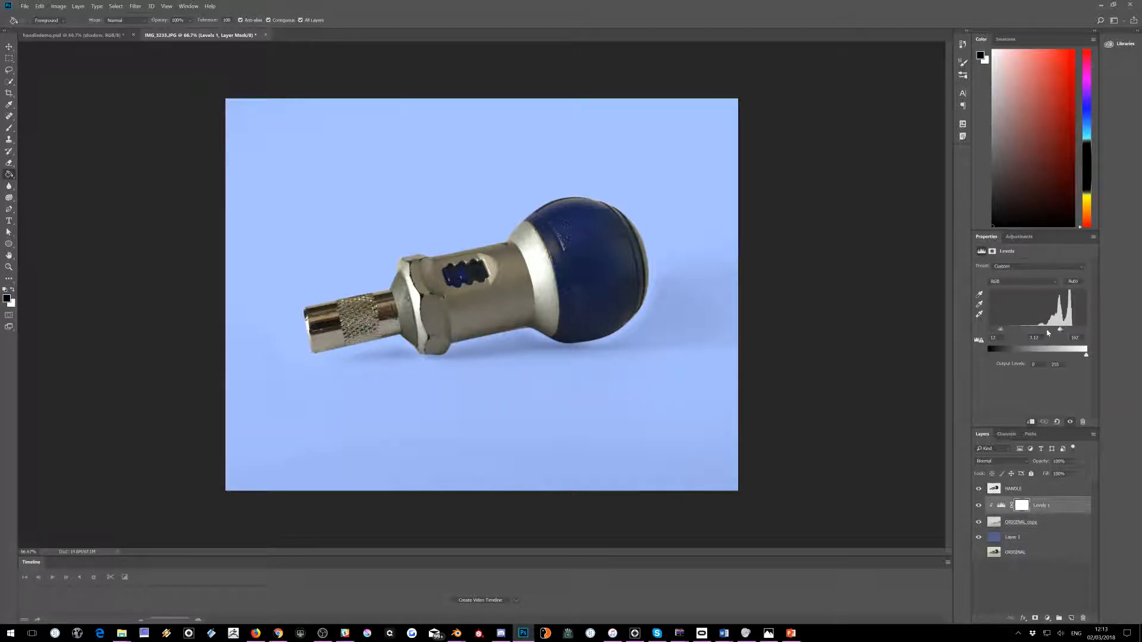
{"action": "left_click_drag", "start_coordinate": [1070, 331], "coordinate": [1049, 332]}
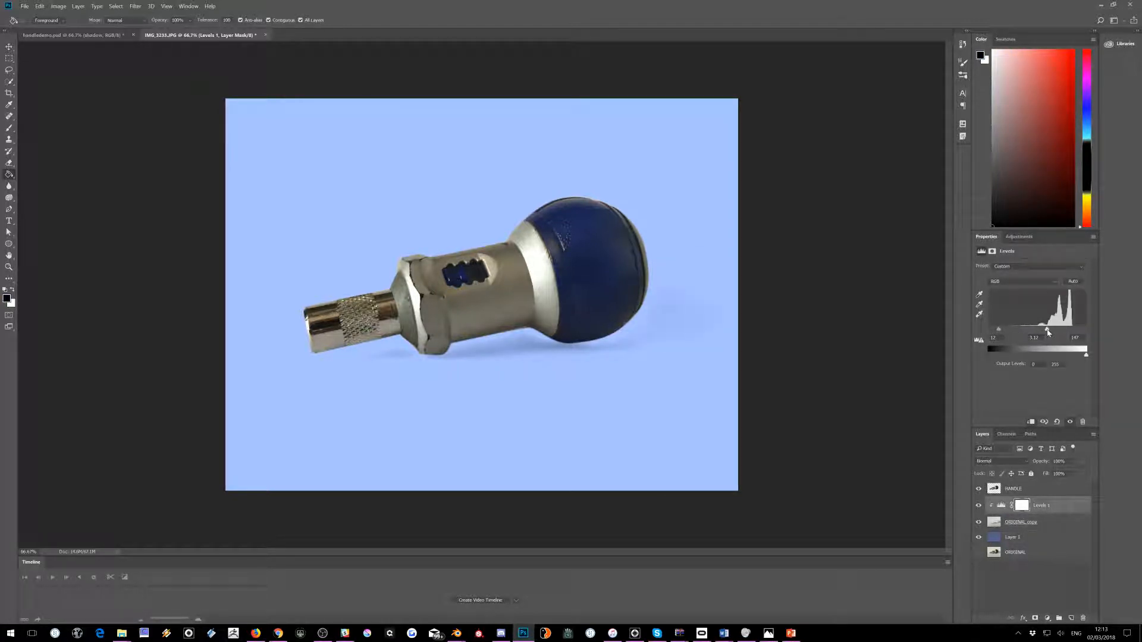
- Compare the image with and without the ORIGINAL copy shadow and the blue background, and select Layer 1
{"action": "left_click", "coordinate": [979, 522]}
{"action": "left_click", "coordinate": [978, 523]}
{"action": "left_click", "coordinate": [979, 538]}
{"action": "left_click", "coordinate": [980, 536]}
{"action": "left_click", "coordinate": [1034, 539]}
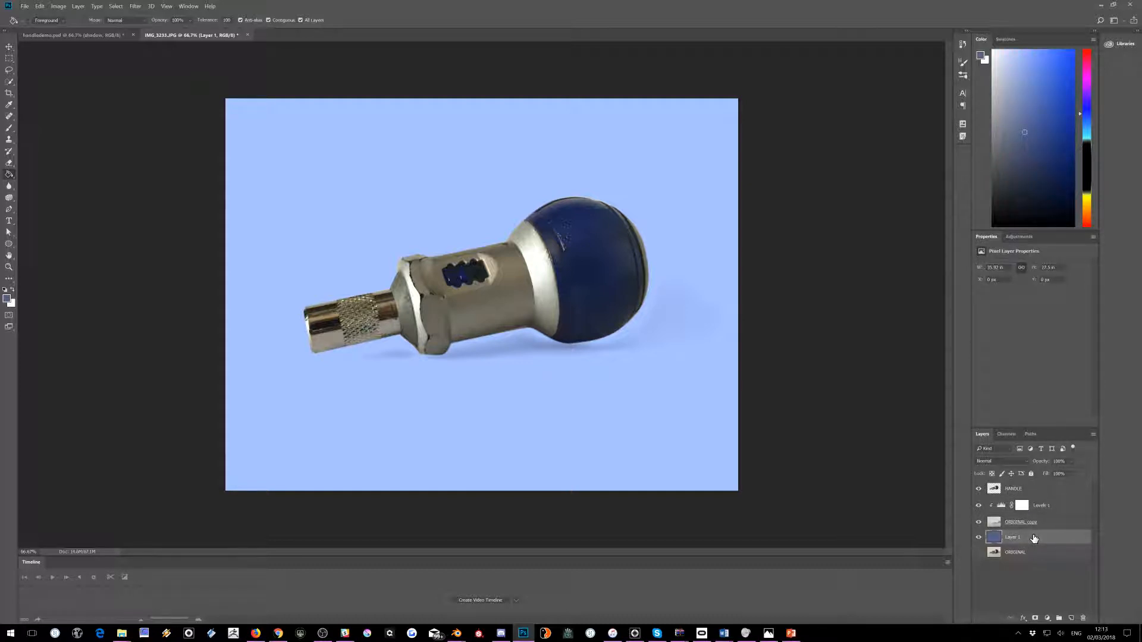
- Create a new layer above Layer 1, and sample a pale greyish blue from the ball's highlight on the HANDLE layer
{"action": "left_click", "coordinate": [1072, 619]}
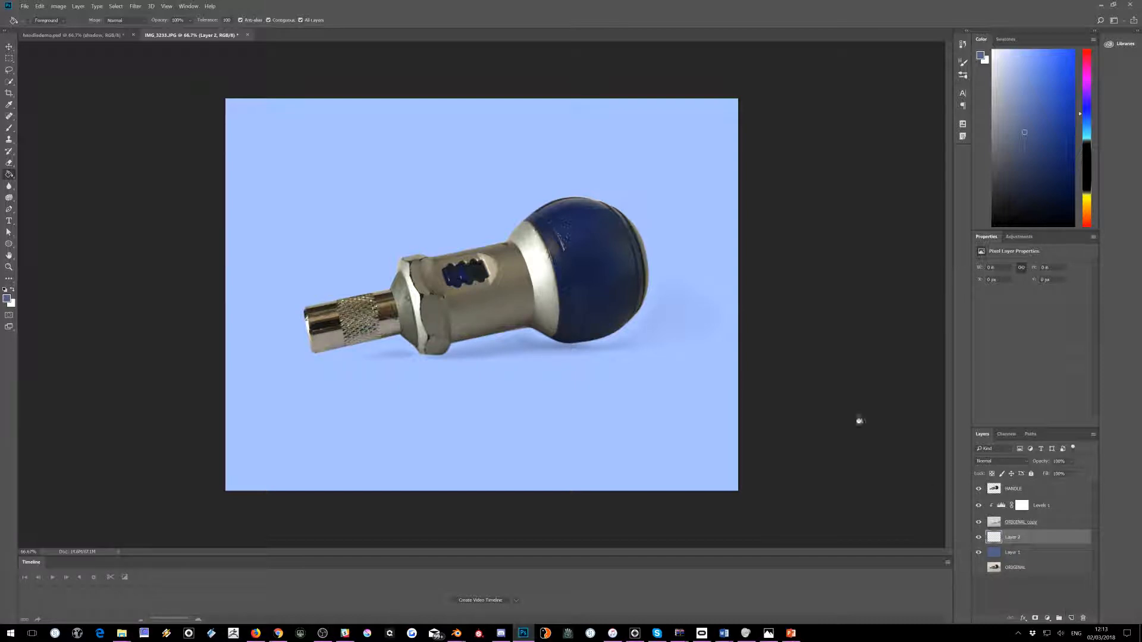
{"action": "left_click", "coordinate": [1011, 491]}
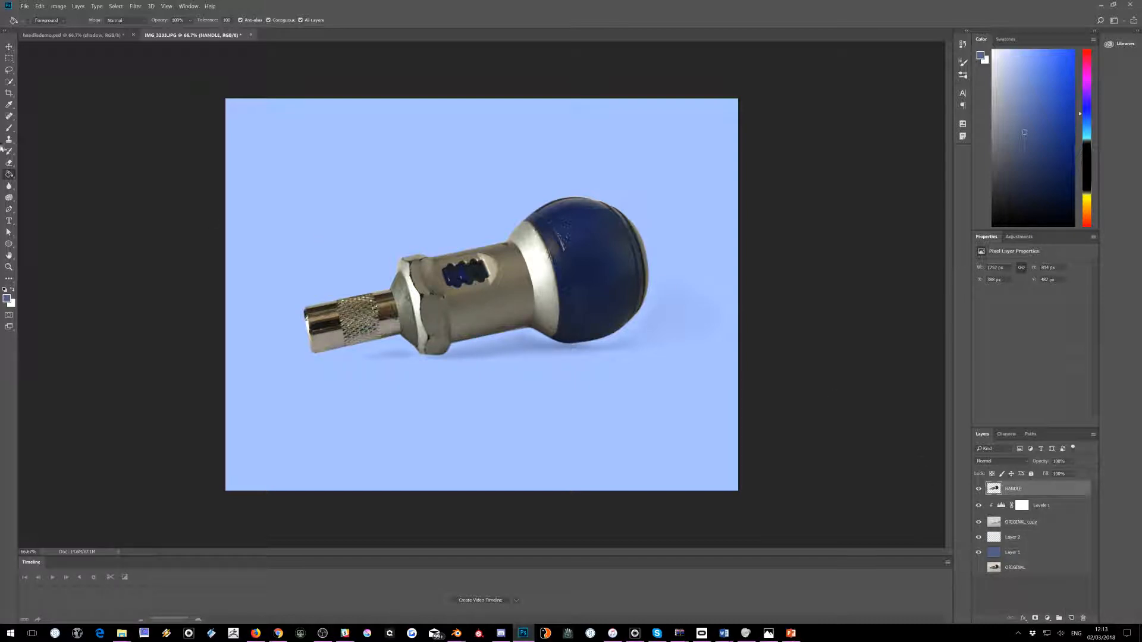
{"action": "left_click", "coordinate": [9, 106]}
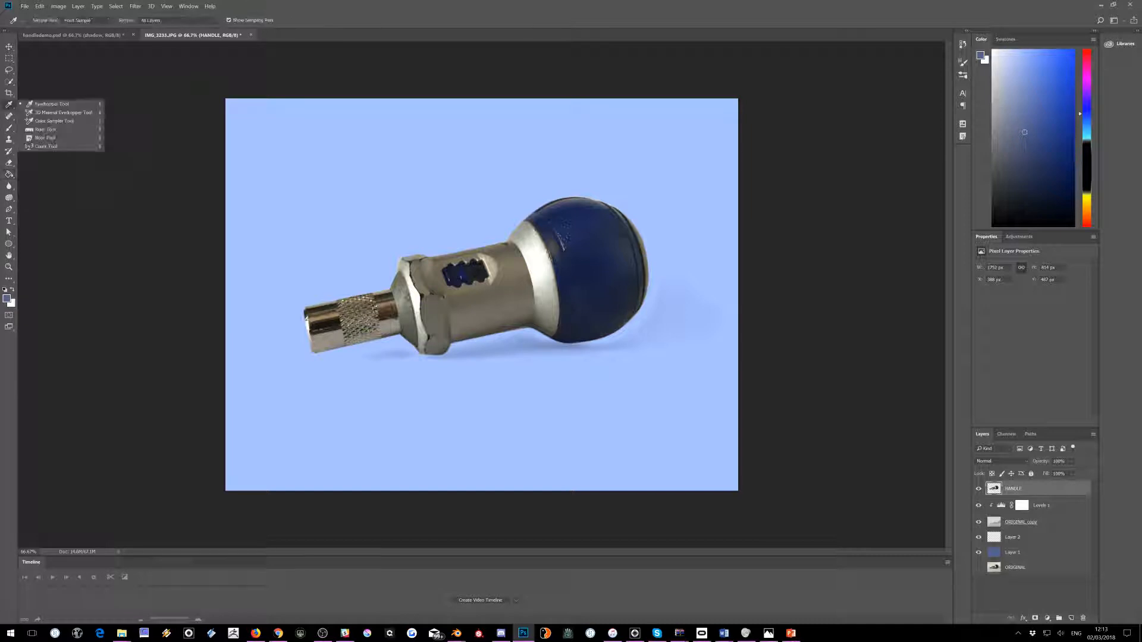
{"action": "left_click", "coordinate": [10, 105]}
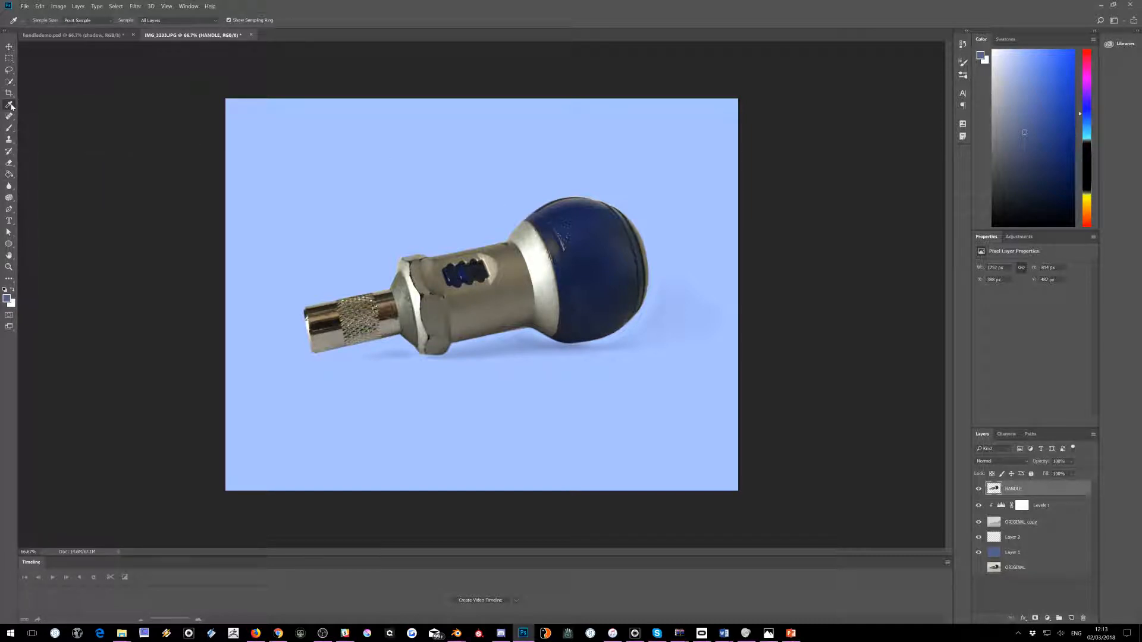
{"action": "left_click_drag", "start_coordinate": [576, 229], "coordinate": [568, 241]}
- Paint one large soft glow in the sampled colour on Layer 2, centred behind the handle, using a brush wide enough to span most of it
{"action": "left_click", "coordinate": [9, 128]}
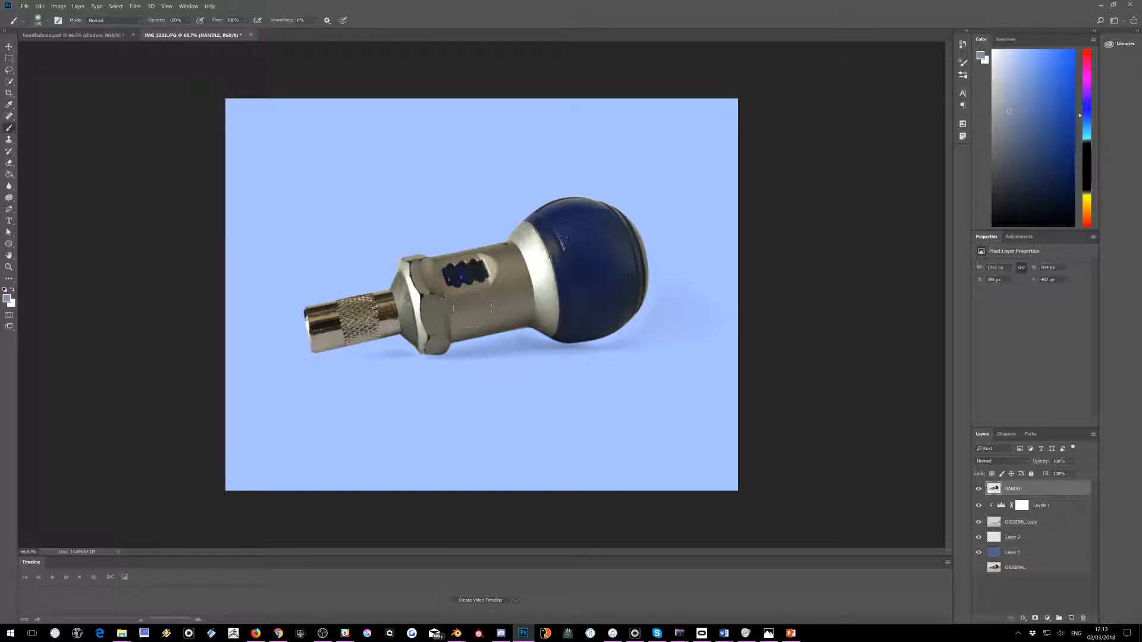
{"action": "key", "text": "bracketright"}
{"action": "key", "text": "bracketright"}
{"action": "key", "text": "bracketright"}
{"action": "key", "text": "bracketright"}
{"action": "key", "text": "bracketright"}
{"action": "key", "text": "bracketright"}
{"action": "key", "text": "bracketright"}
{"action": "key", "text": "bracketright"}
{"action": "key", "text": "bracketright"}
{"action": "key", "text": "bracketright"}
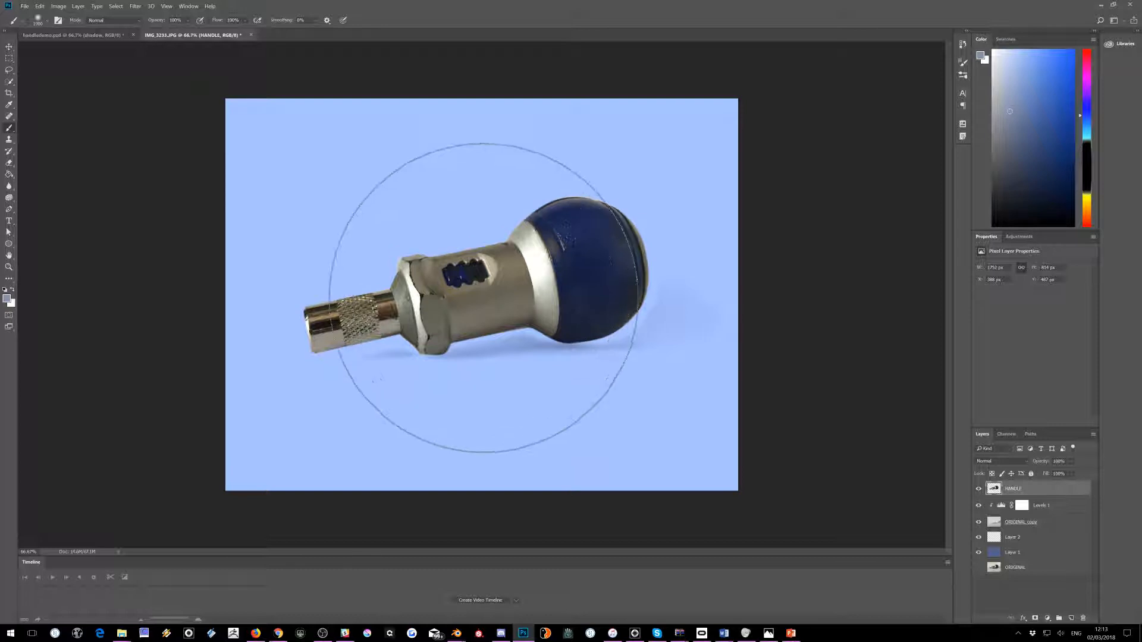
{"action": "key", "text": "bracketright"}
{"action": "key", "text": "bracketright"}
{"action": "key", "text": "bracketright"}
{"action": "key", "text": "bracketright"}
{"action": "key", "text": "bracketright"}
{"action": "key", "text": "bracketright"}
{"action": "key", "text": "bracketright"}
{"action": "key", "text": "bracketright"}
{"action": "key", "text": "bracketright"}
{"action": "key", "text": "bracketright"}
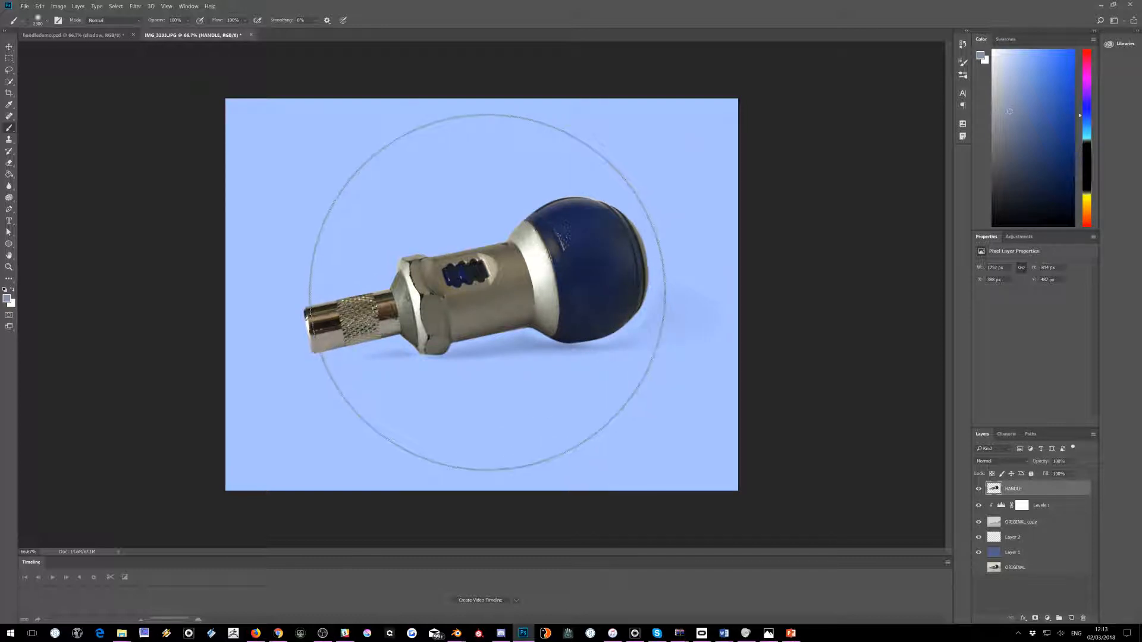
{"action": "left_click", "coordinate": [486, 292]}
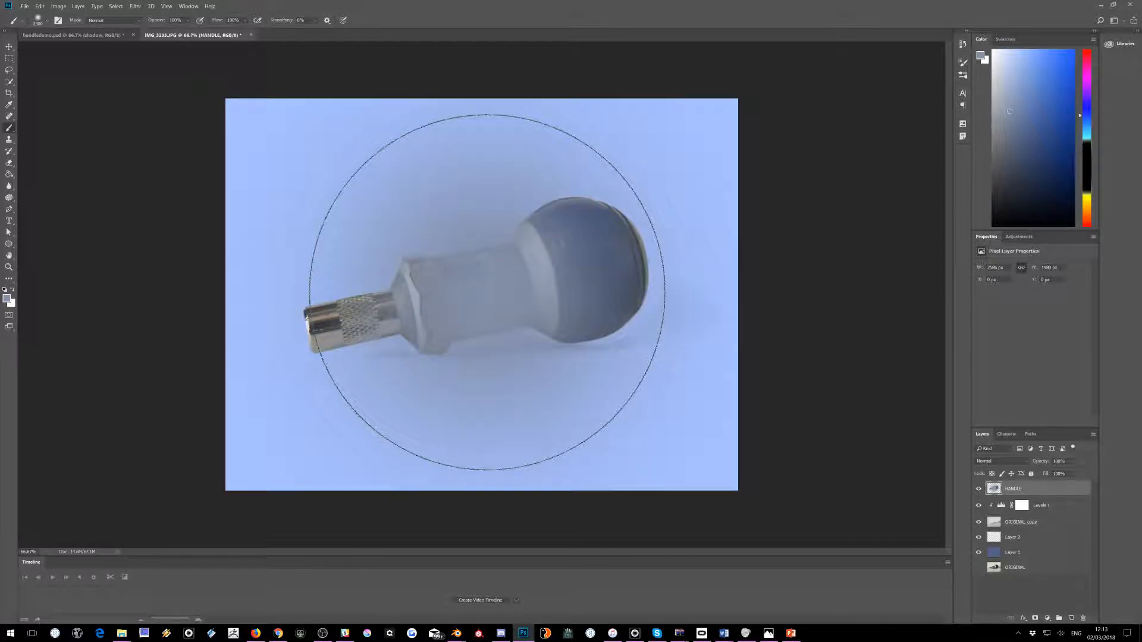
{"action": "key", "text": "ctrl+z"}
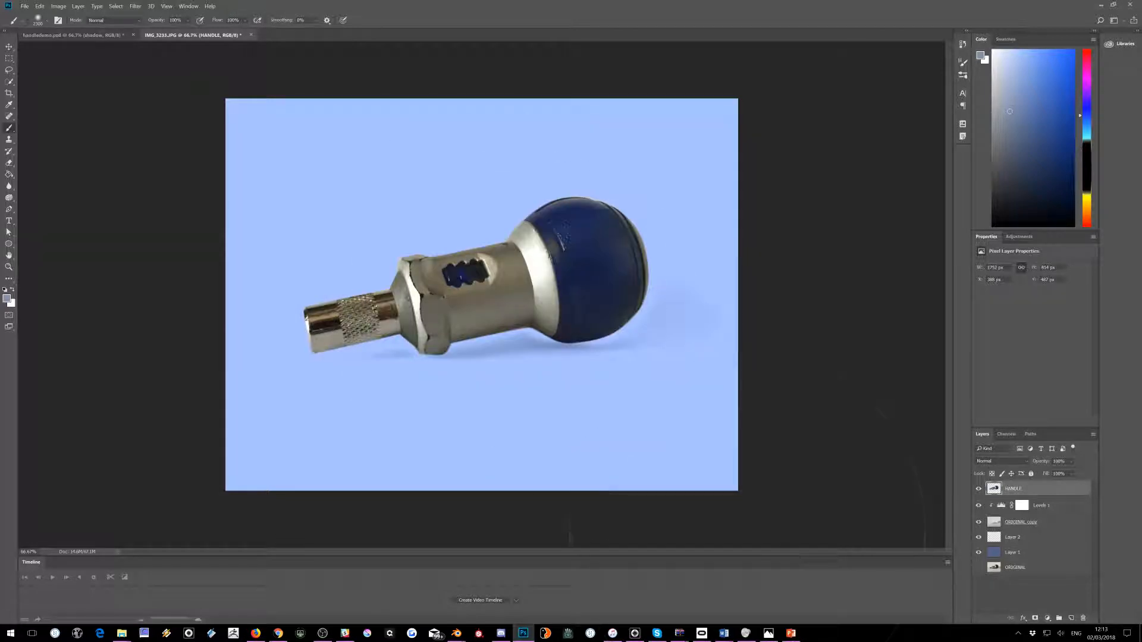
{"action": "left_click", "coordinate": [1050, 541]}
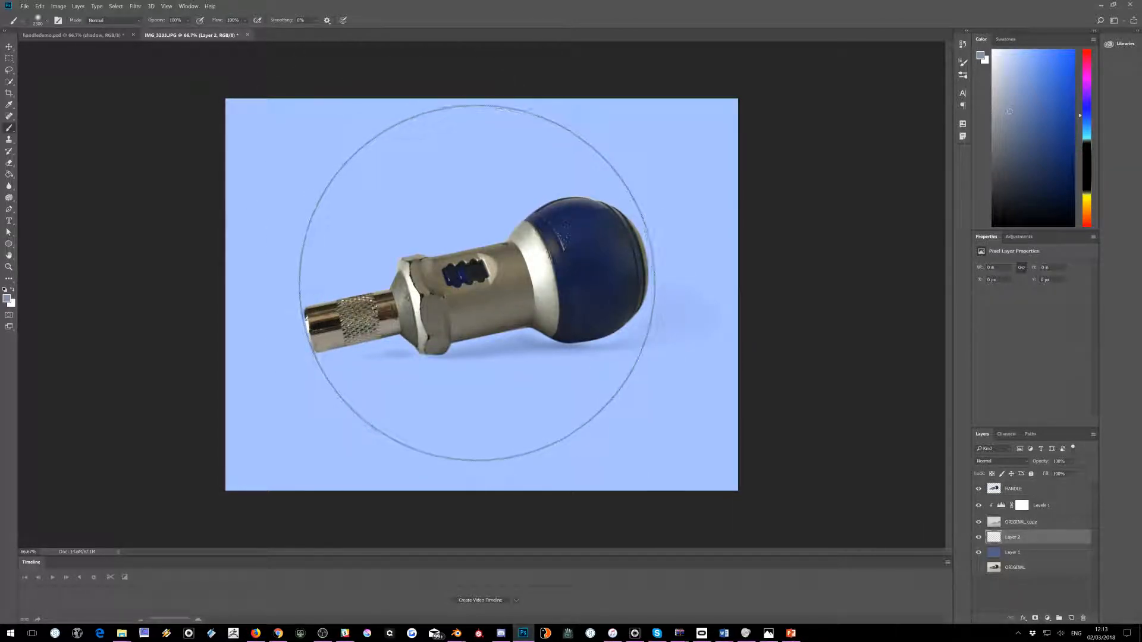
{"action": "left_click", "coordinate": [481, 284]}
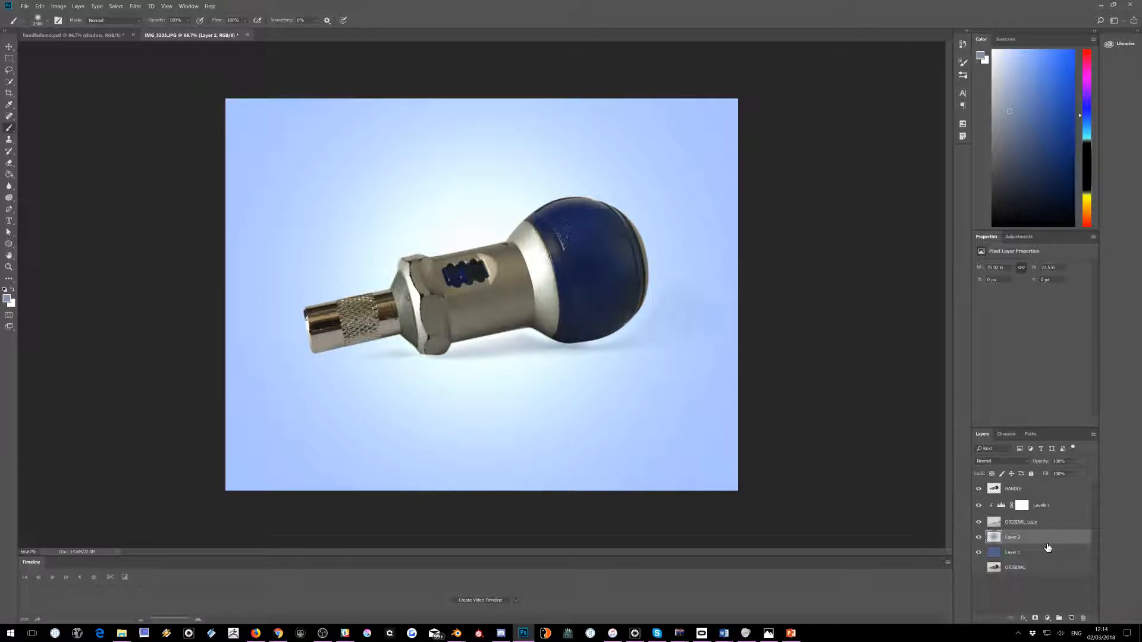
- Lower Layer 2's opacity to 51% to soften the glow, and deselect all layers with the Move tool
{"action": "left_click", "coordinate": [1071, 463]}
{"action": "left_click_drag", "start_coordinate": [1074, 473], "coordinate": [1068, 474]}
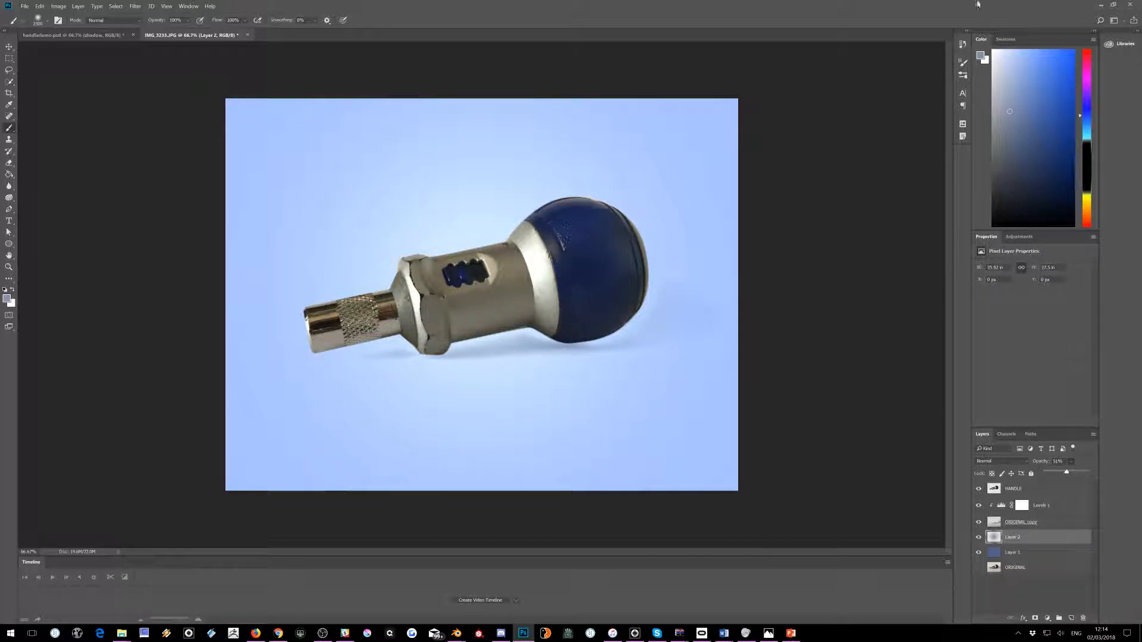
{"action": "left_click", "coordinate": [9, 47]}
{"action": "left_click", "coordinate": [122, 173]}
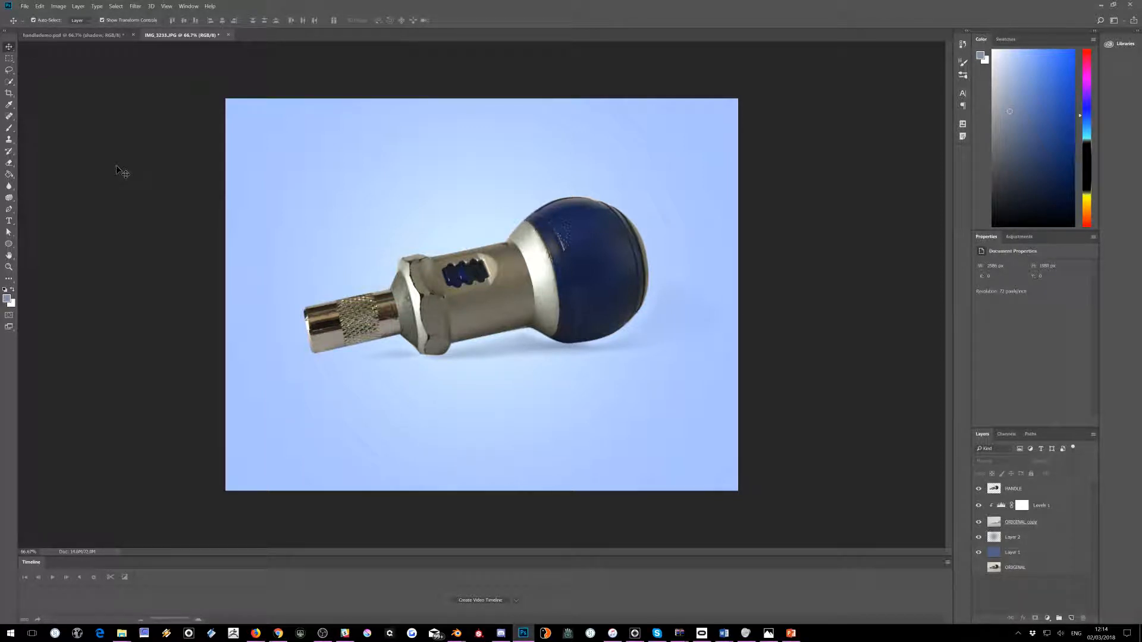
- Soften the HANDLE layer's cut-out edge around the ball and along the handle's underside using an enlarged Blur tool
{"action": "key", "text": "ctrl+plus"}
{"action": "key", "text": "ctrl+plus"}
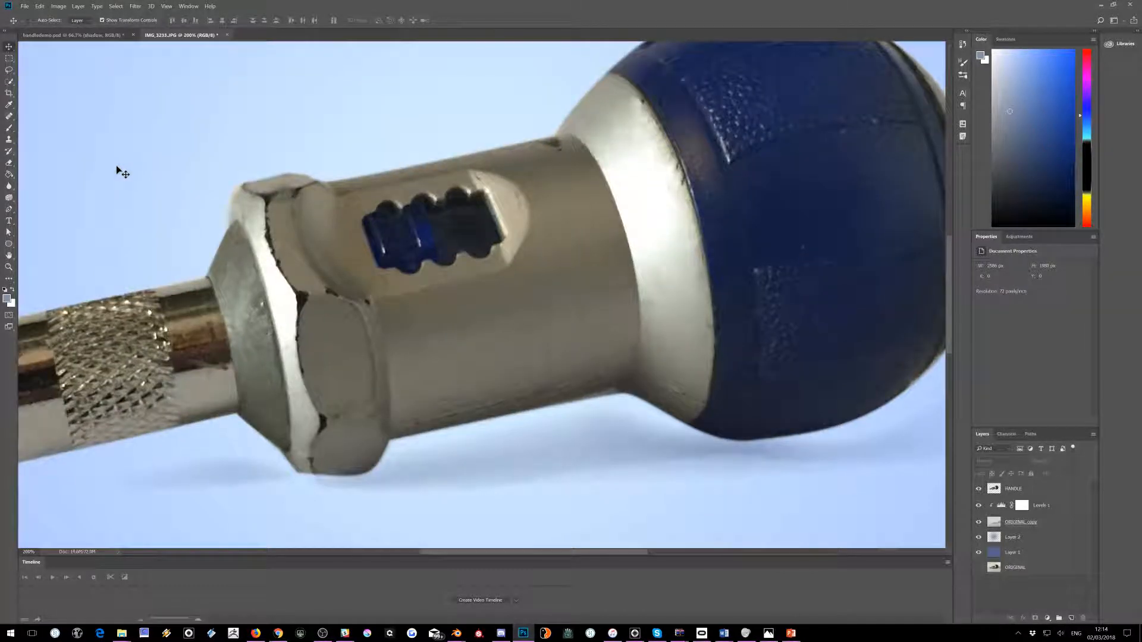
{"action": "key", "text": "ctrl+minus"}
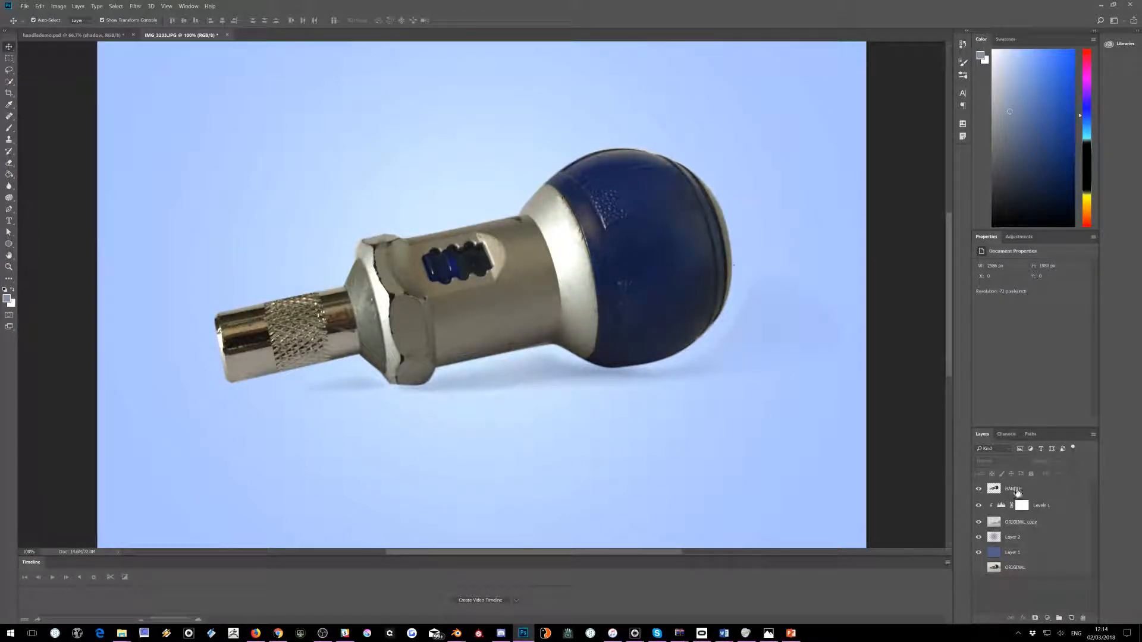
{"action": "left_click", "coordinate": [1014, 489]}
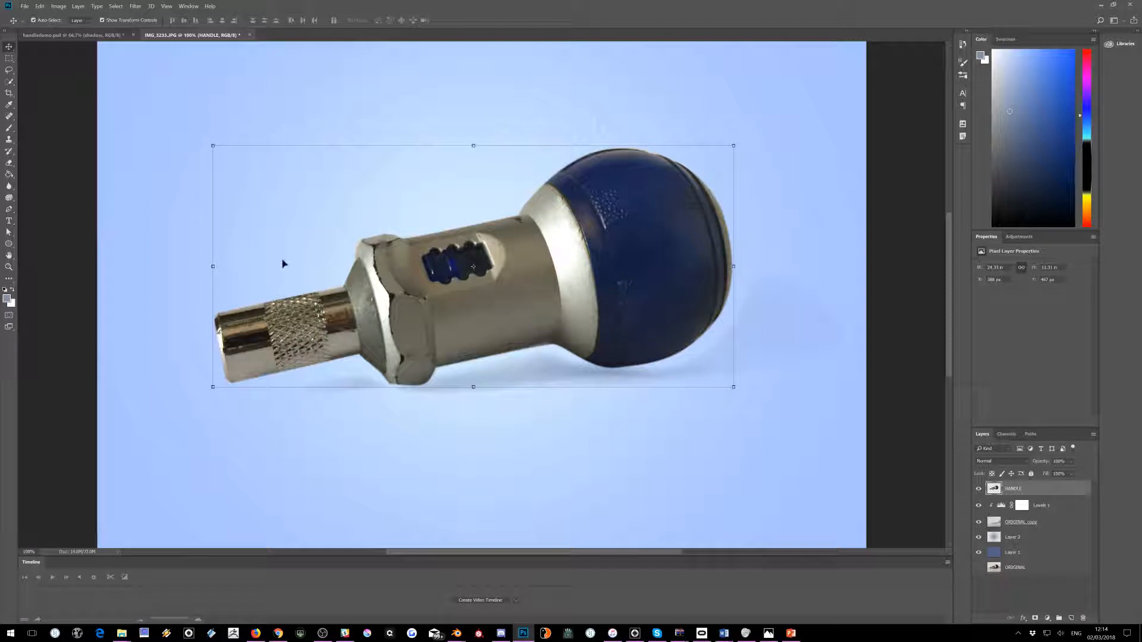
{"action": "left_click", "coordinate": [9, 189]}
{"action": "left_click", "coordinate": [43, 185]}
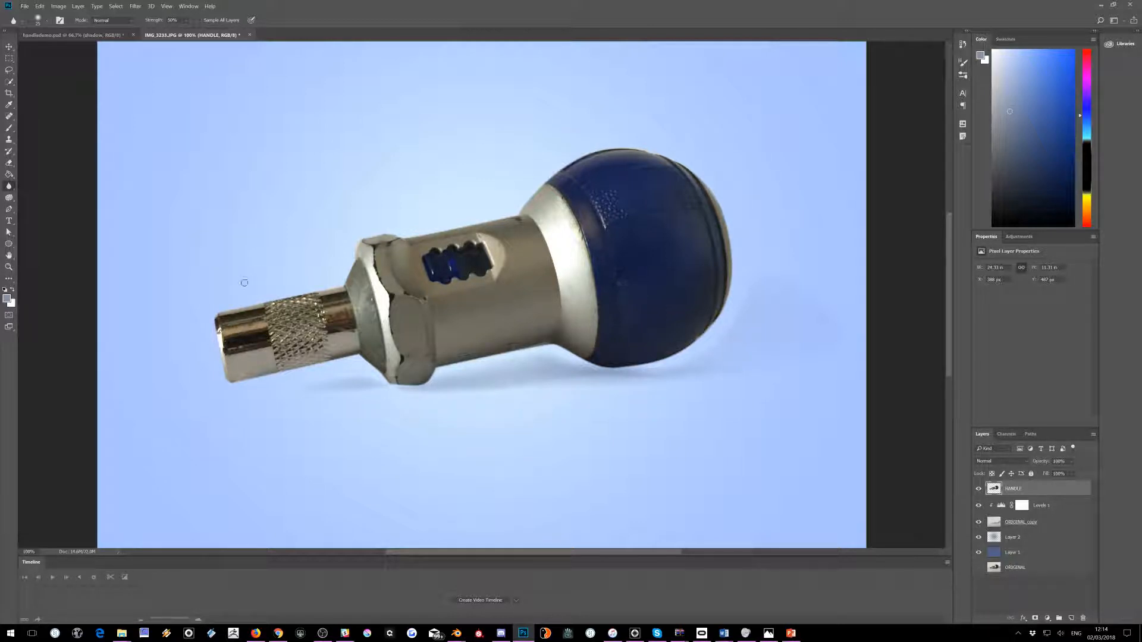
{"action": "key", "text": "bracketright"}
{"action": "key", "text": "bracketright"}
{"action": "key", "text": "bracketright"}
{"action": "key", "text": "bracketright"}
{"action": "mouse_move", "coordinate": [686, 167]}
{"action": "left_mouse_down"}
{"action": "mouse_move", "coordinate": [727, 219]}
{"action": "mouse_move", "coordinate": [732, 205]}
{"action": "mouse_move", "coordinate": [713, 195]}
{"action": "left_mouse_up"}
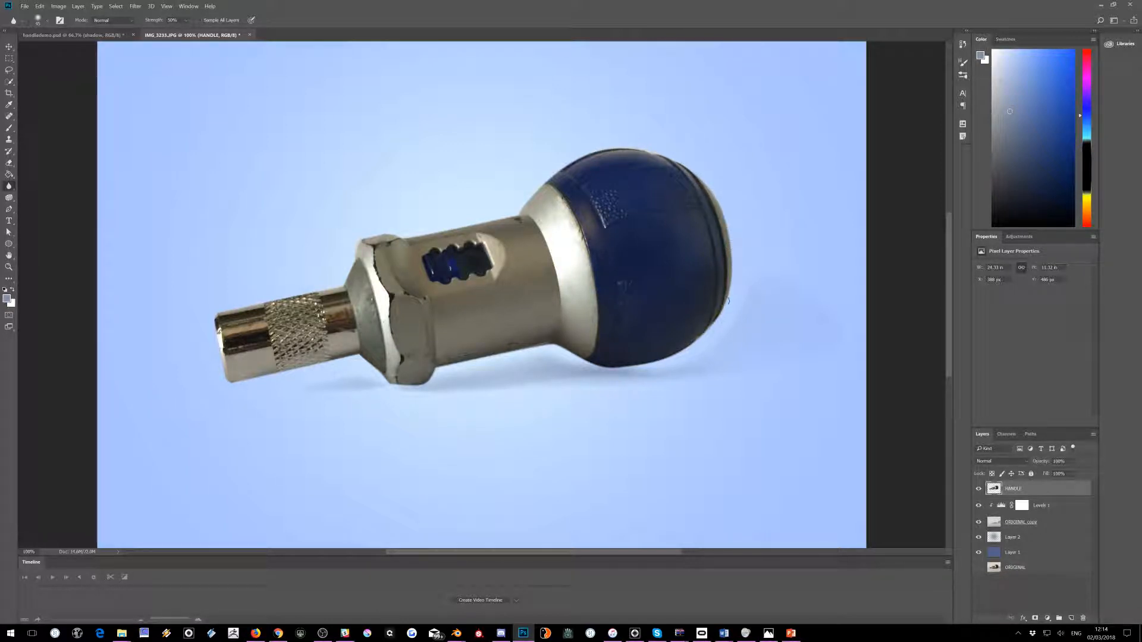
{"action": "mouse_move", "coordinate": [729, 300]}
{"action": "left_mouse_down"}
{"action": "mouse_move", "coordinate": [693, 346]}
{"action": "mouse_move", "coordinate": [571, 356]}
{"action": "mouse_move", "coordinate": [537, 347]}
{"action": "left_mouse_up"}
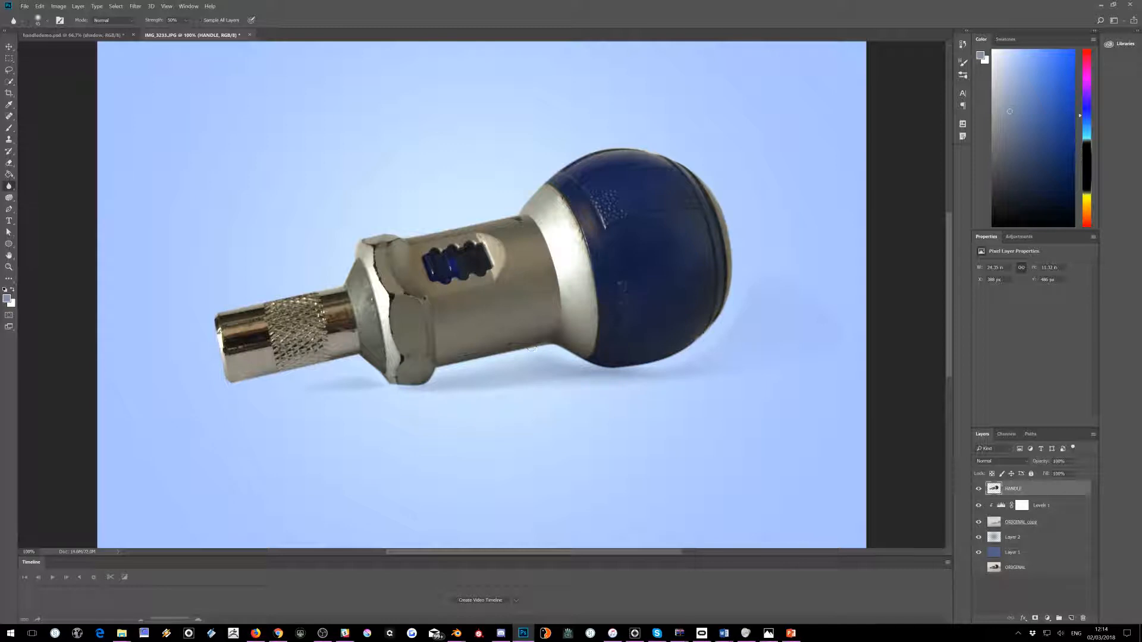